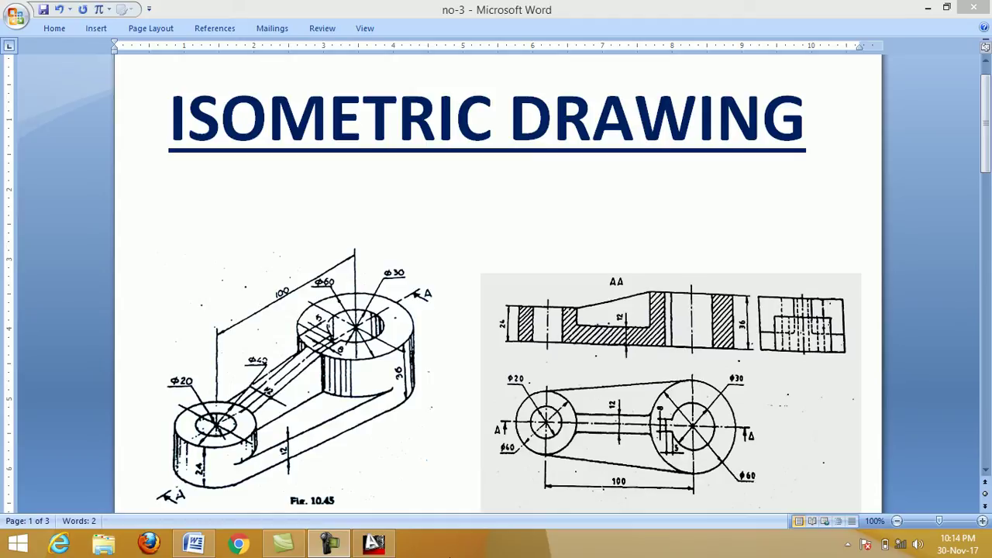
# Set the SNAP style to Isometric with default spacing and cycle the isoplane to Top
pyautogui.click(375, 547)
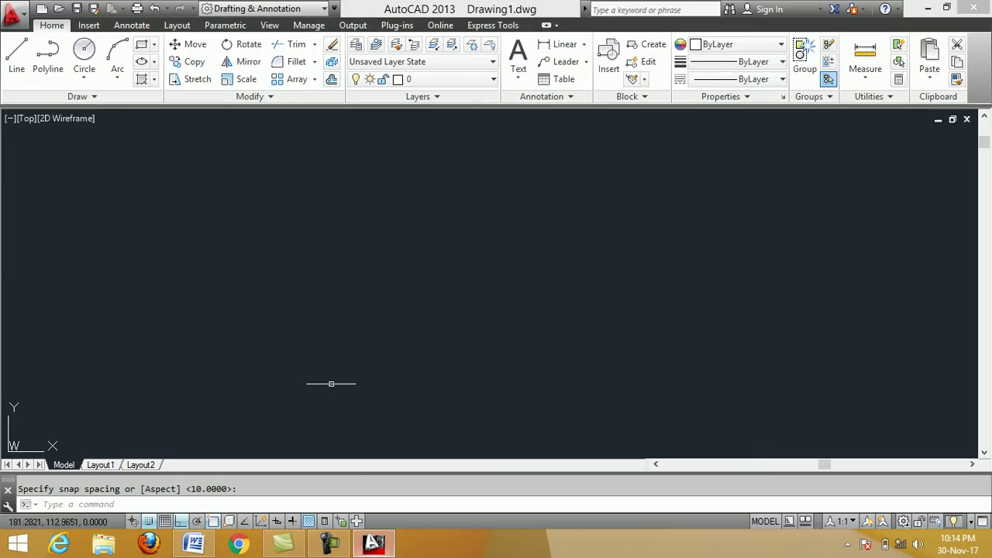
pyautogui.click(43, 504)
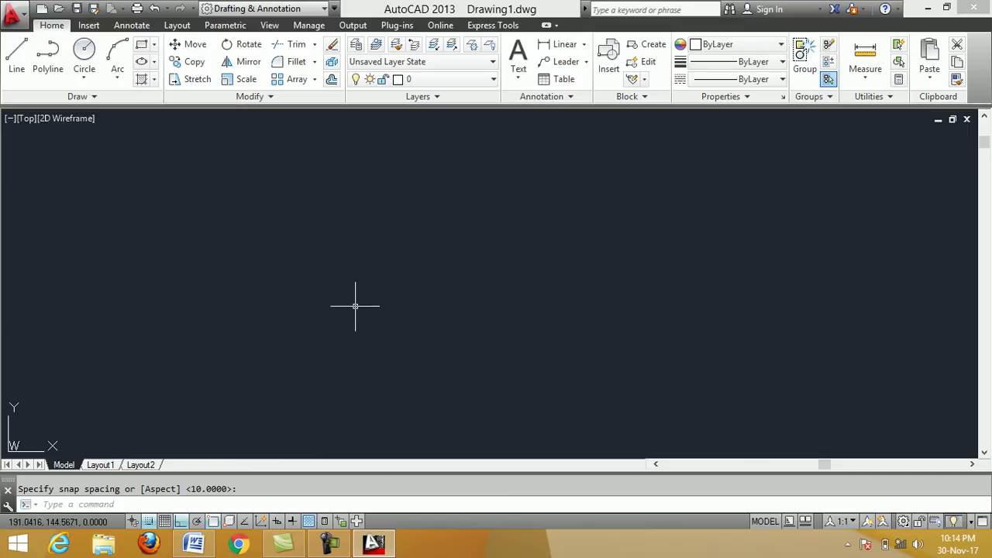
pyautogui.write('SN')
pyautogui.write('AP')
pyautogui.press('Return')
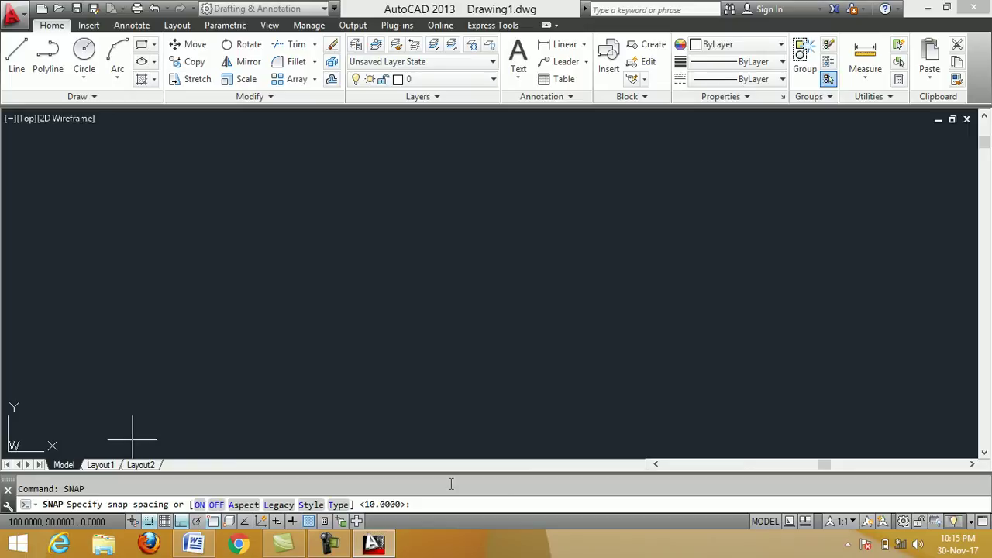
pyautogui.write(' s')
pyautogui.press('Return')
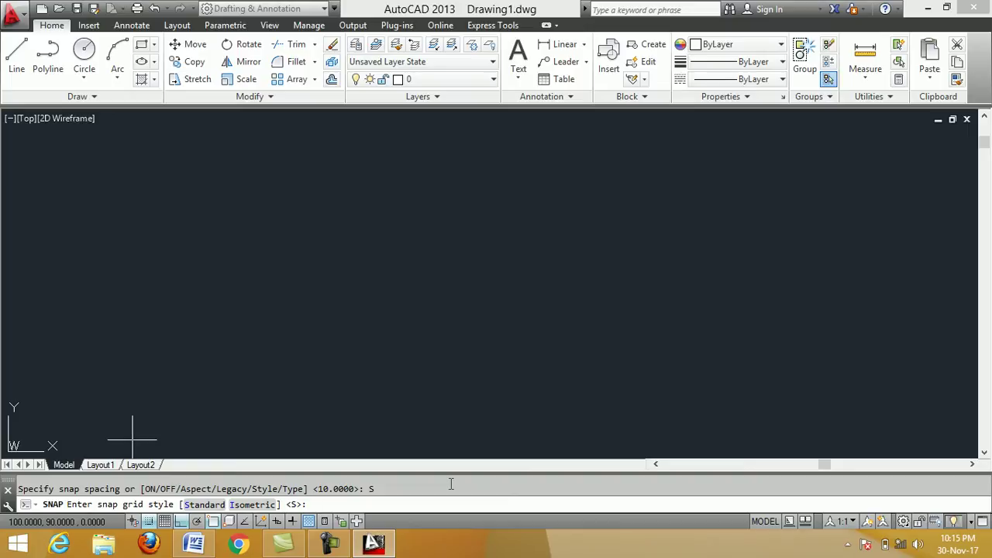
pyautogui.write('I')
pyautogui.press('Return')
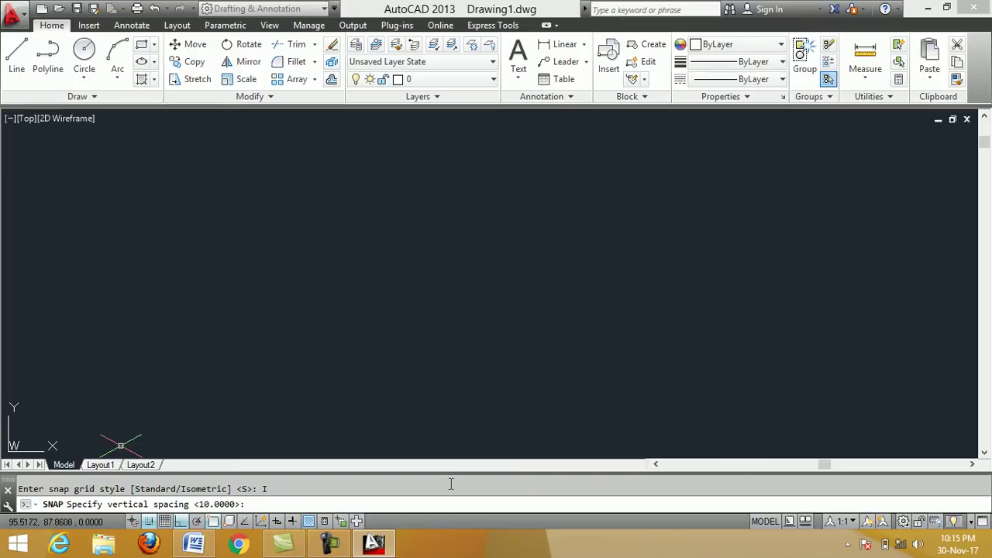
pyautogui.press('Return')
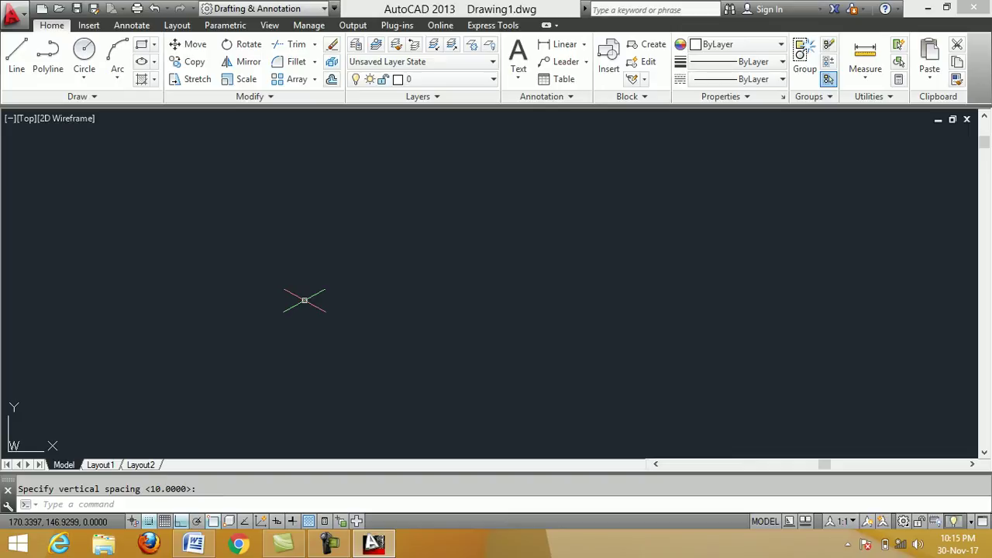
pyautogui.press('F5')
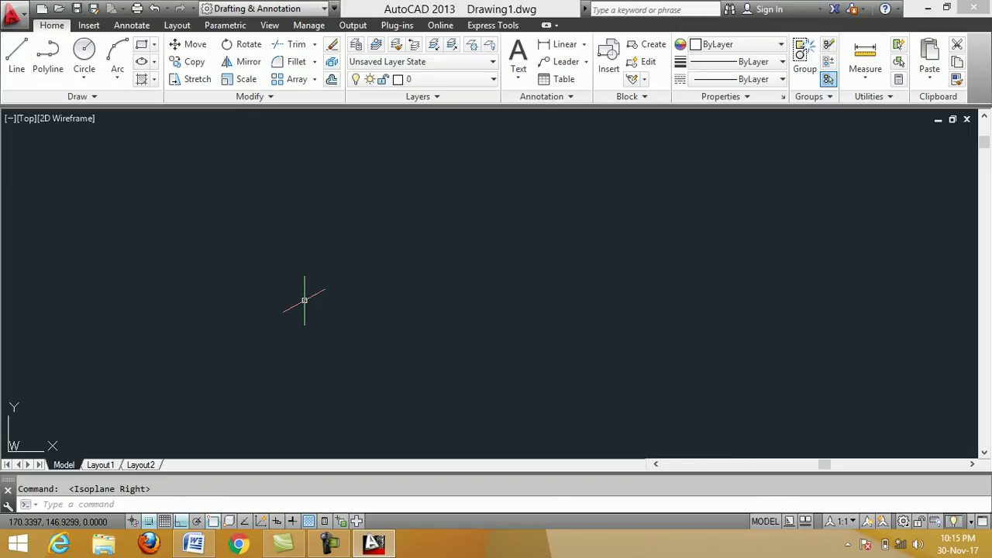
pyautogui.press('F5')
pyautogui.press('F5')
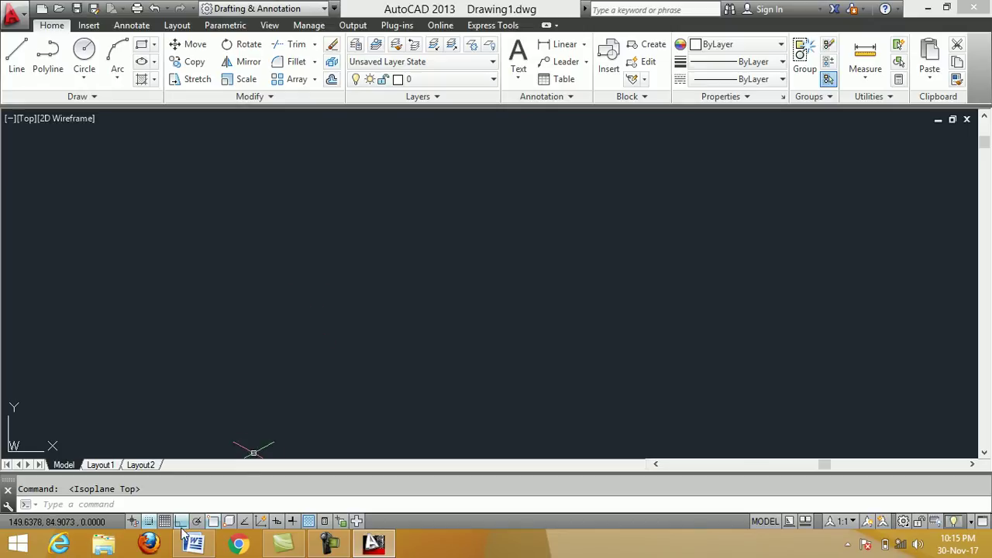
# With Ortho on and Snap off, draw a 100-unit line at 30°
pyautogui.click(19, 57)
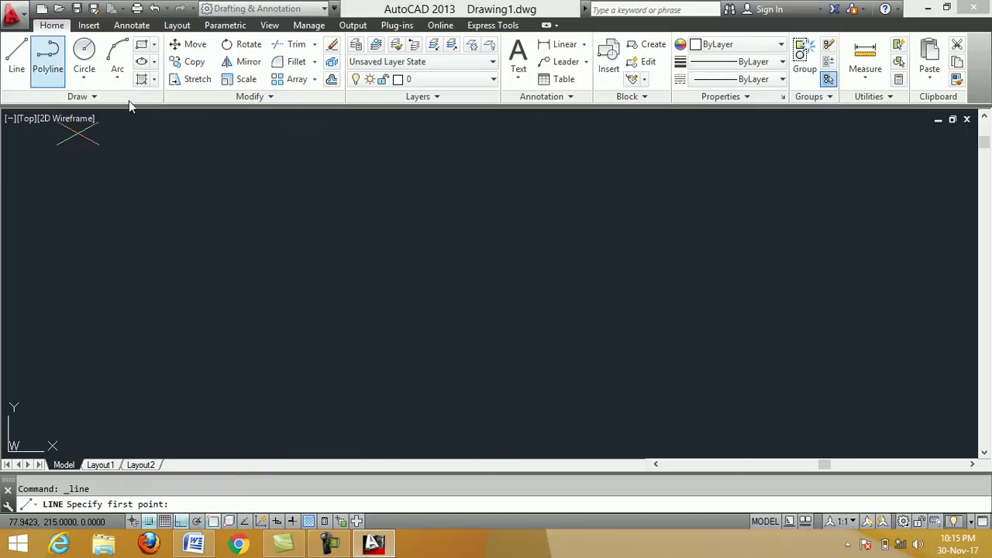
pyautogui.click(185, 525)
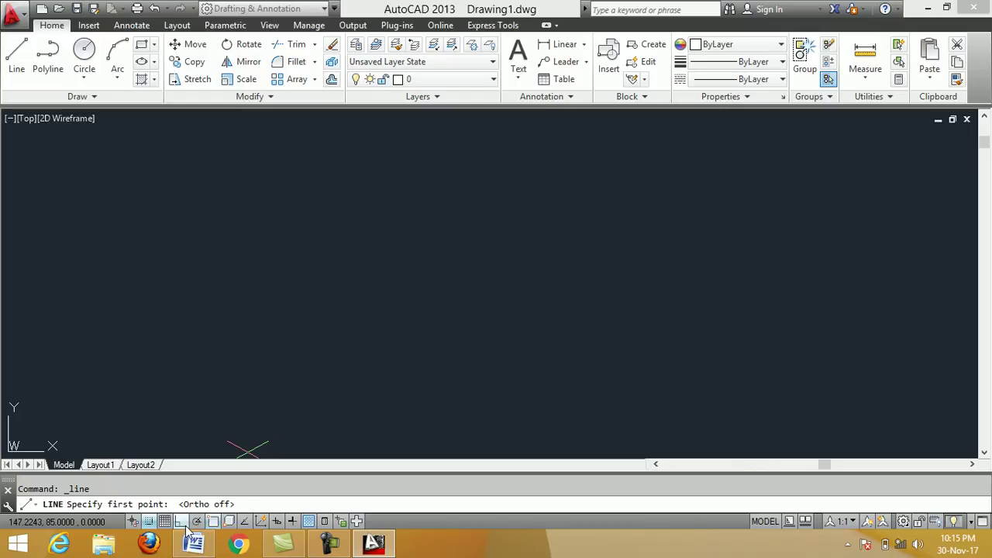
pyautogui.click(187, 526)
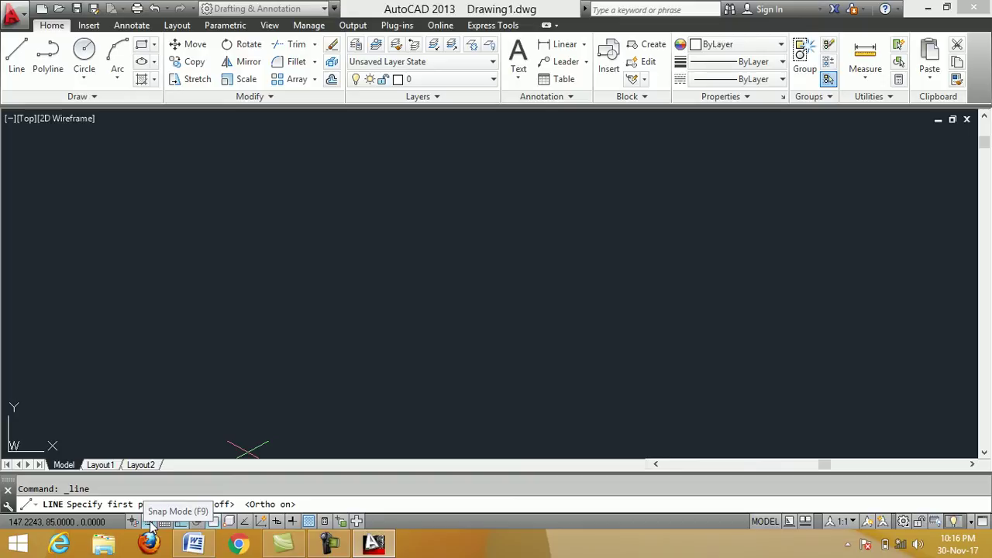
pyautogui.click(151, 522)
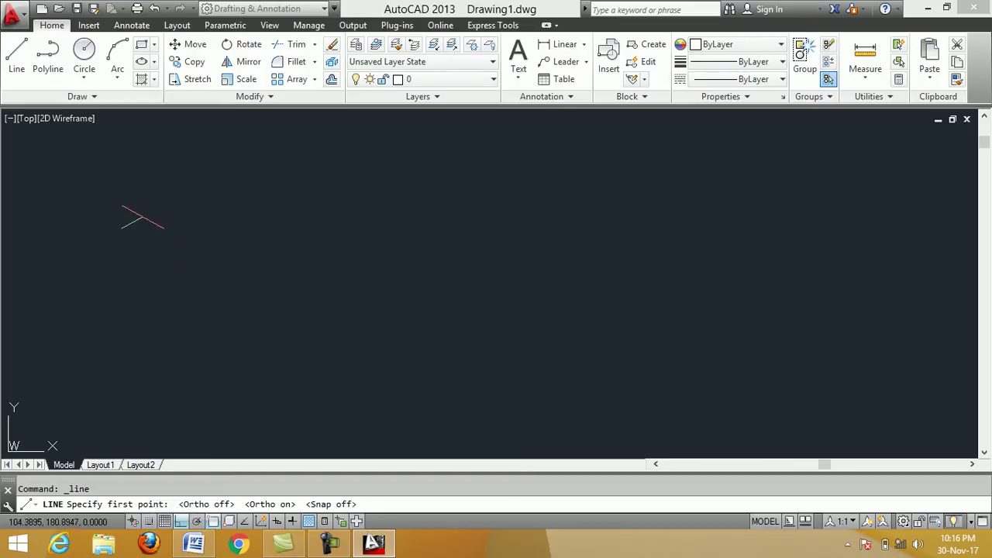
pyautogui.click(271, 335)
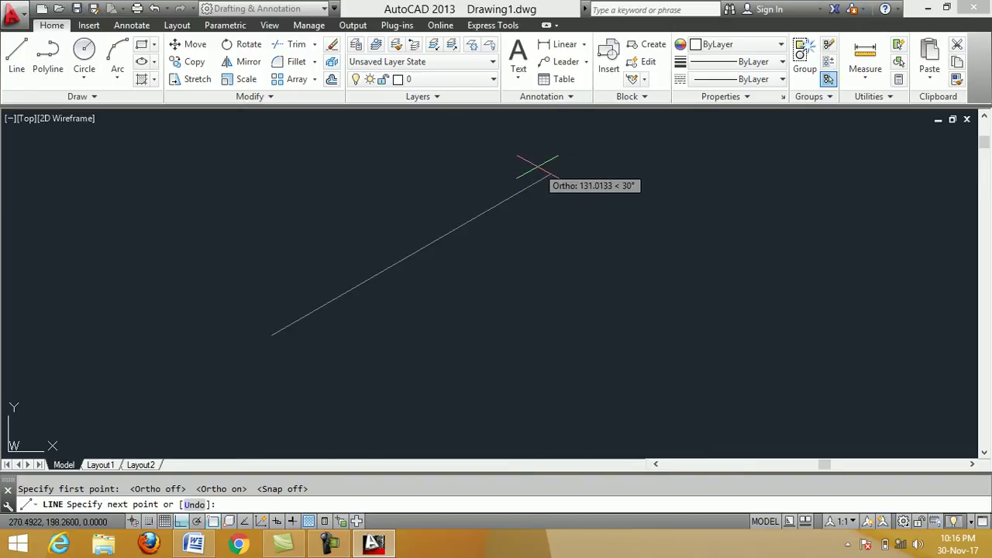
pyautogui.write('100')
pyautogui.press('Return')
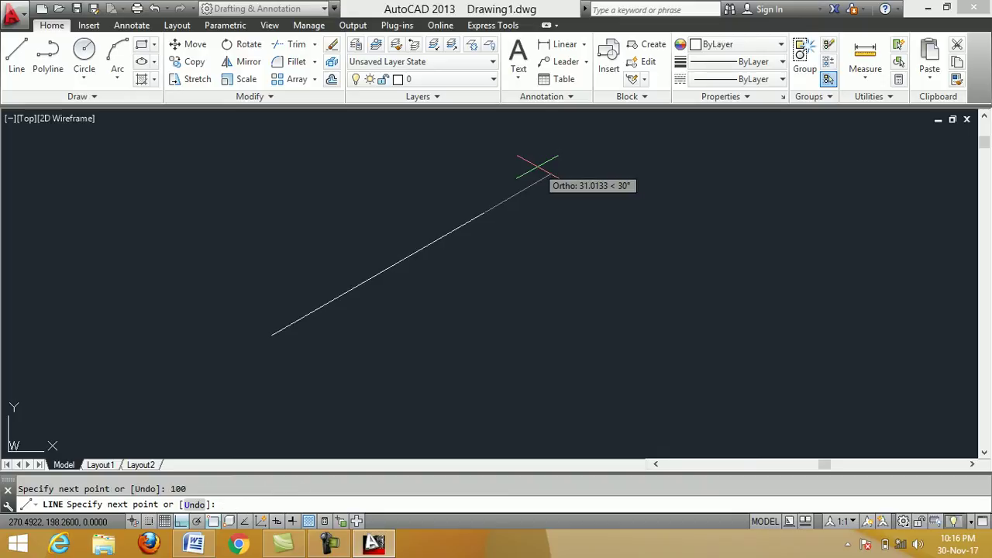
pyautogui.rightClick(518, 258)
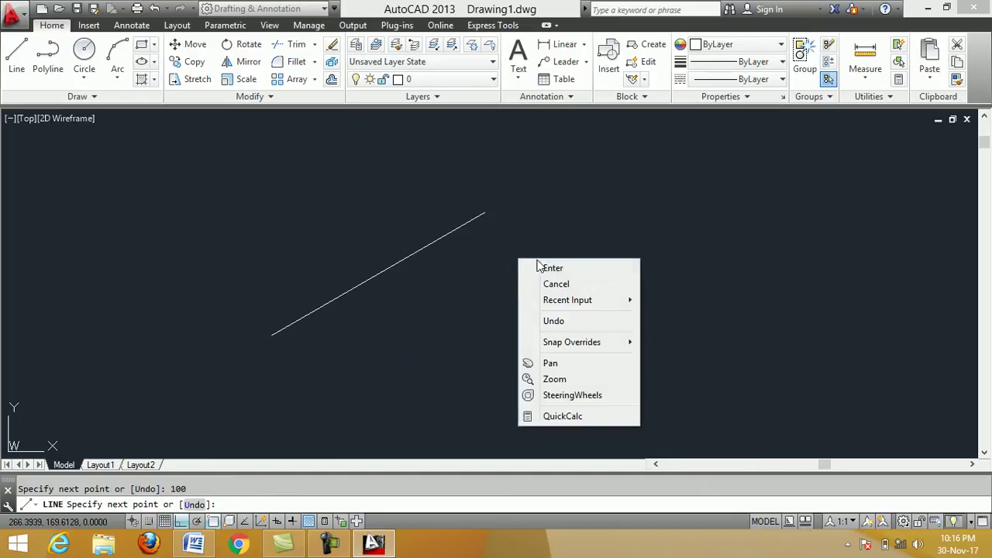
pyautogui.click(546, 269)
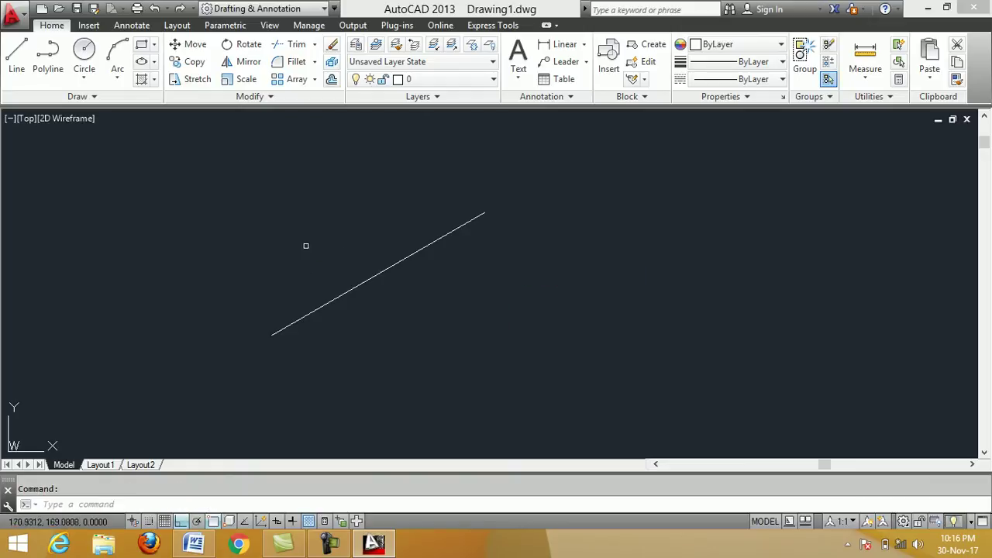
# Draw a 40-diameter isocircle centred on the line's lower-left end
pyautogui.click(155, 64)
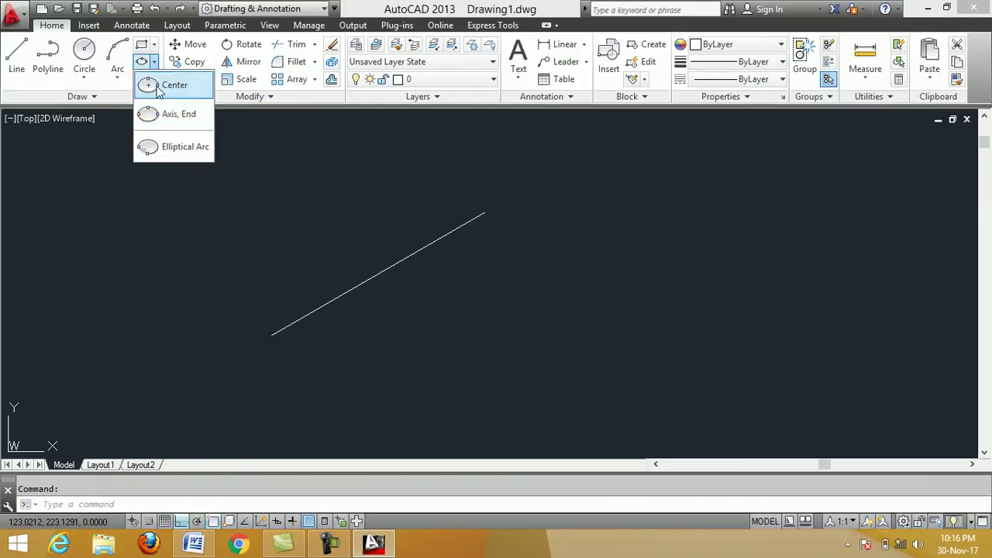
pyautogui.click(167, 116)
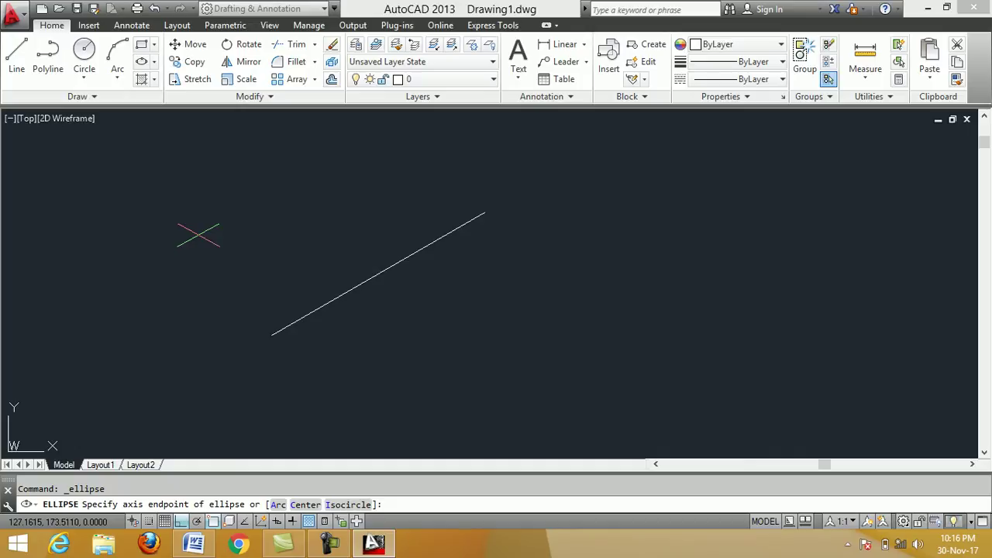
pyautogui.write('I')
pyautogui.press('Return')
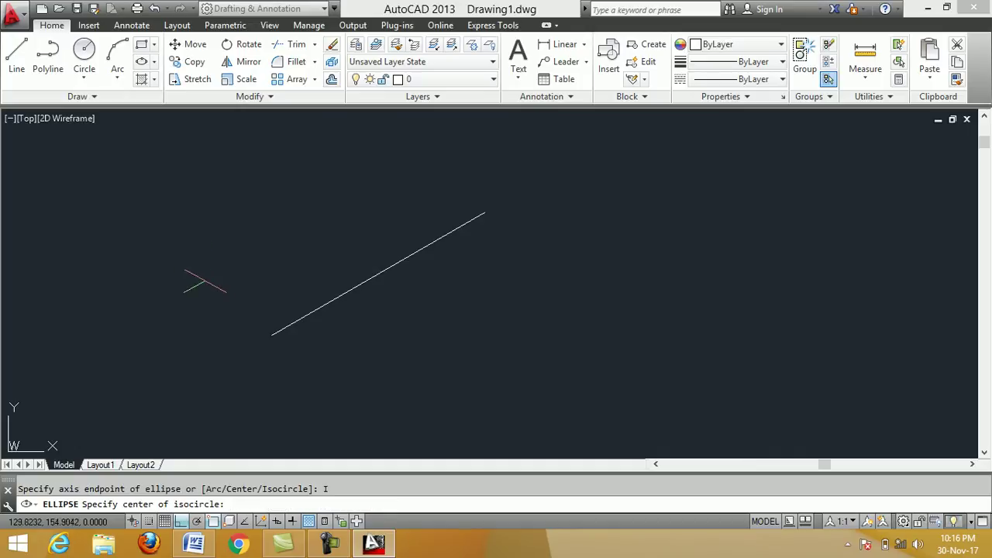
pyautogui.click(271, 335)
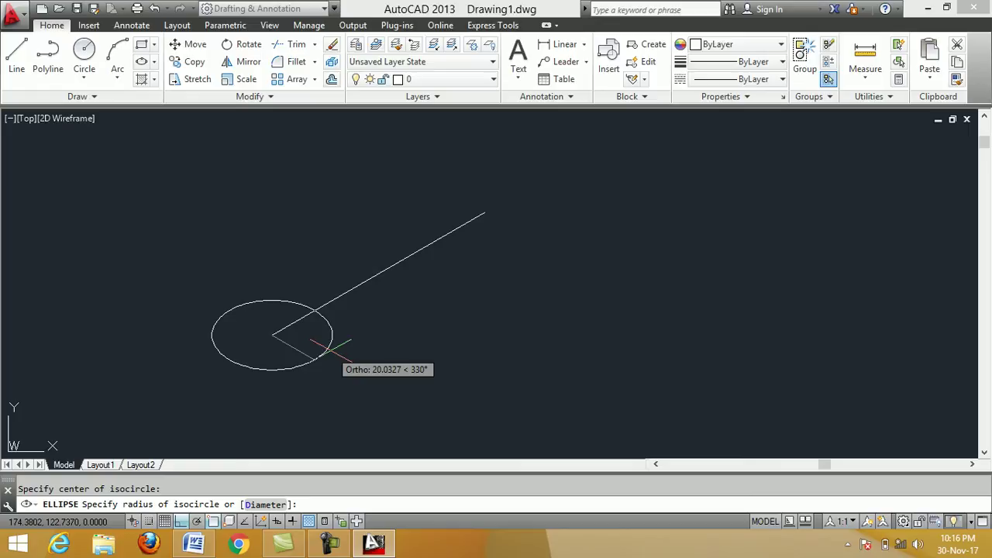
pyautogui.write('D')
pyautogui.press('Return')
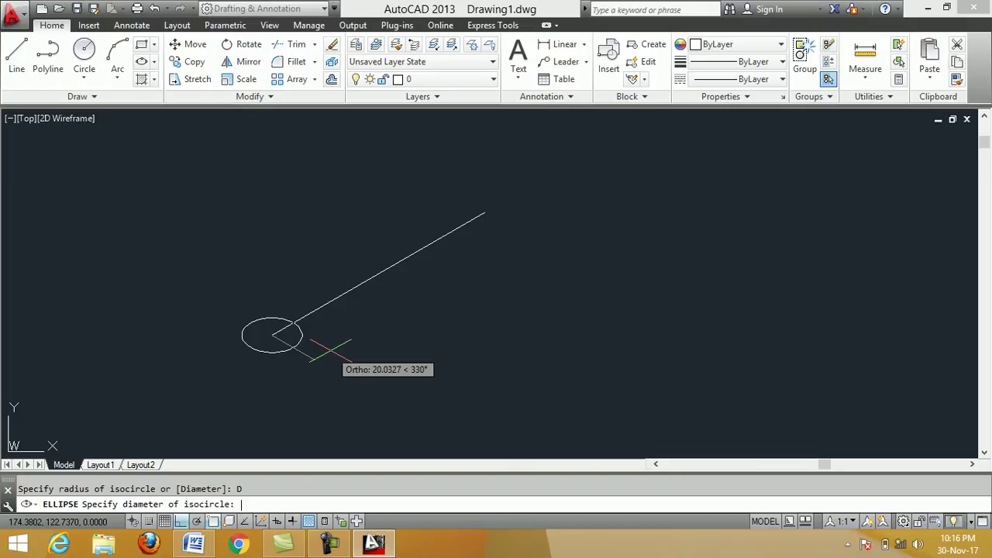
pyautogui.write('40')
pyautogui.press('Return')
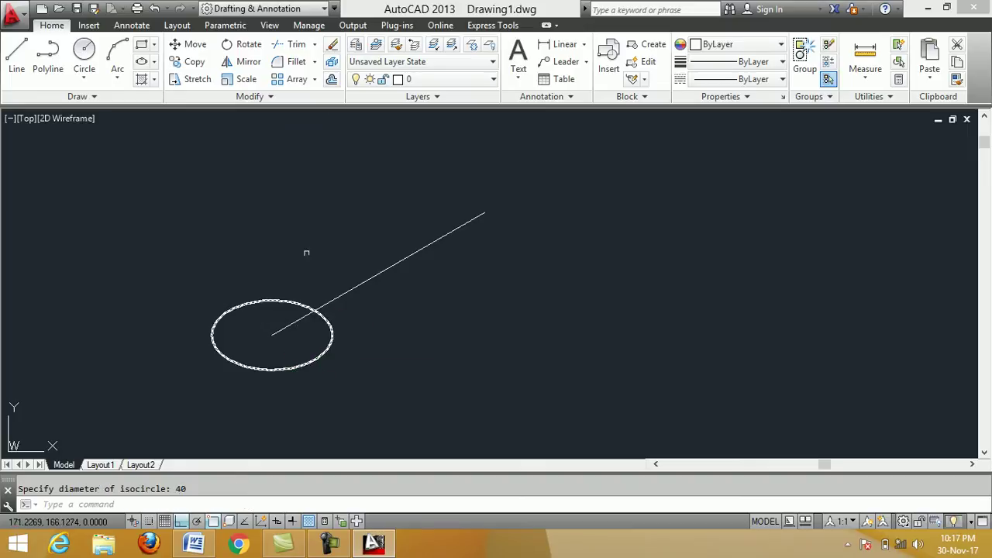
# Draw a 60-diameter isocircle centred on the line's upper-right end
pyautogui.rightClick(271, 171)
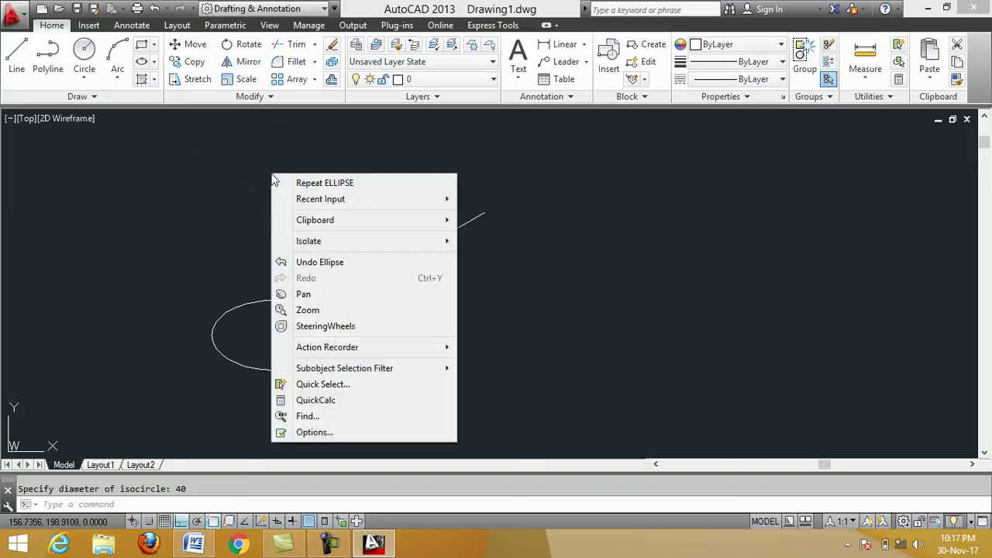
pyautogui.click(292, 187)
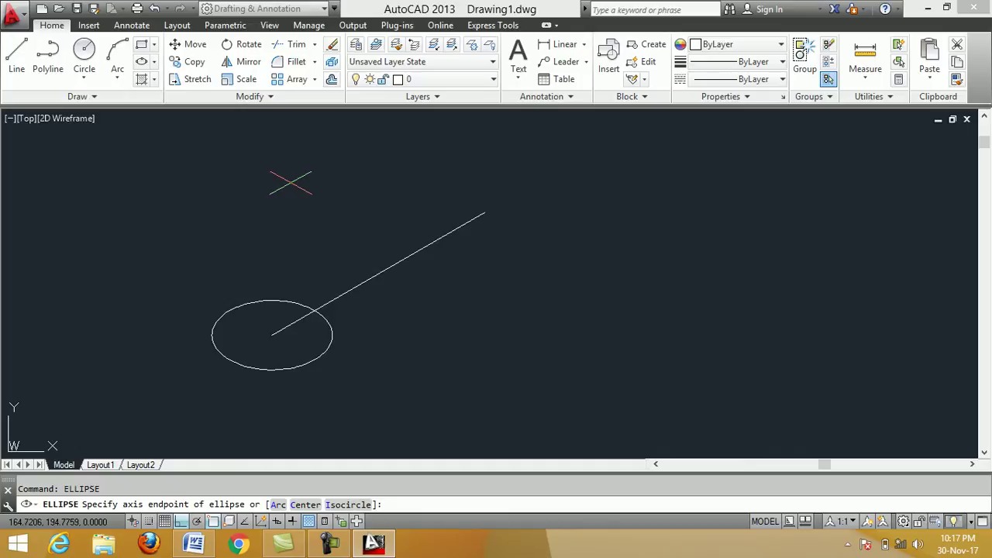
pyautogui.write('I')
pyautogui.press('Return')
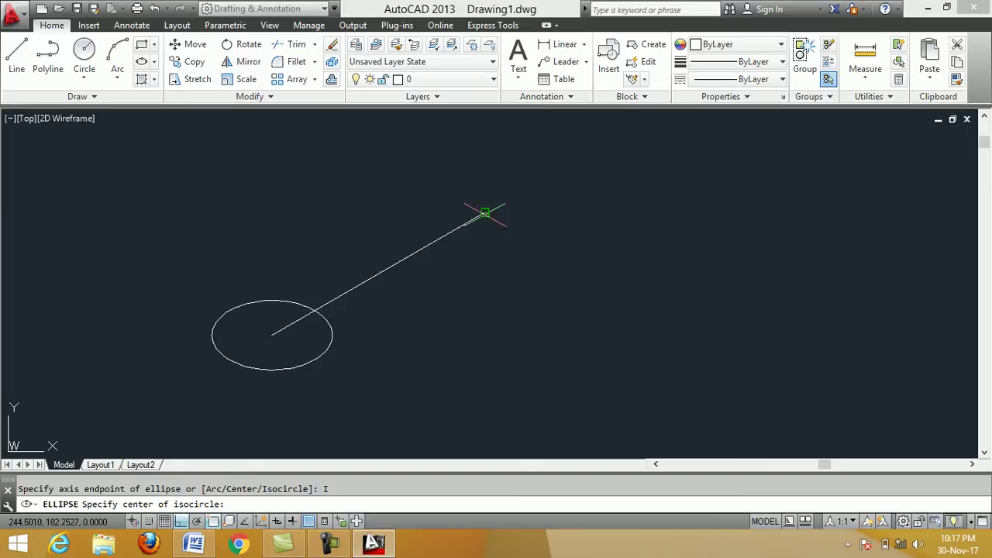
pyautogui.click(485, 212)
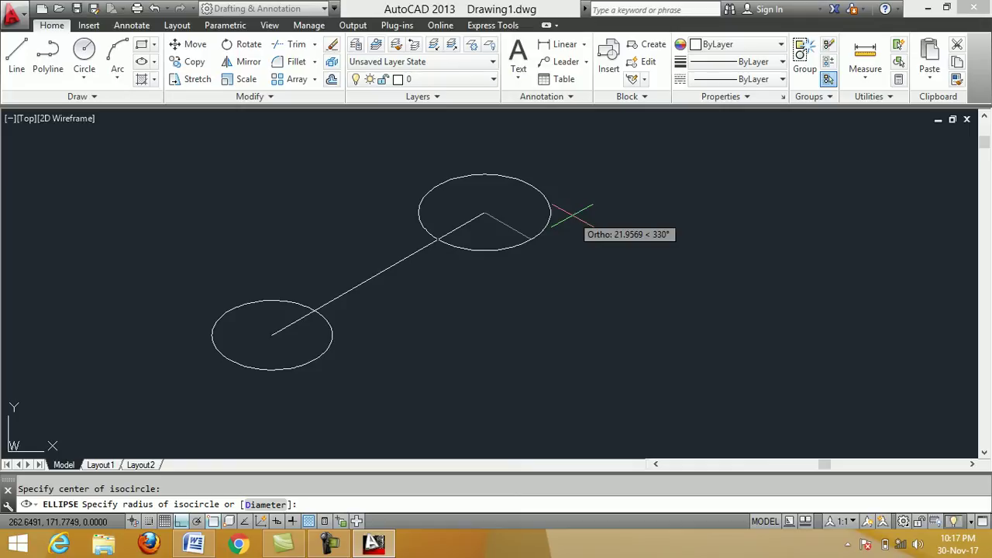
pyautogui.write('D')
pyautogui.press('Return')
pyautogui.write('60')
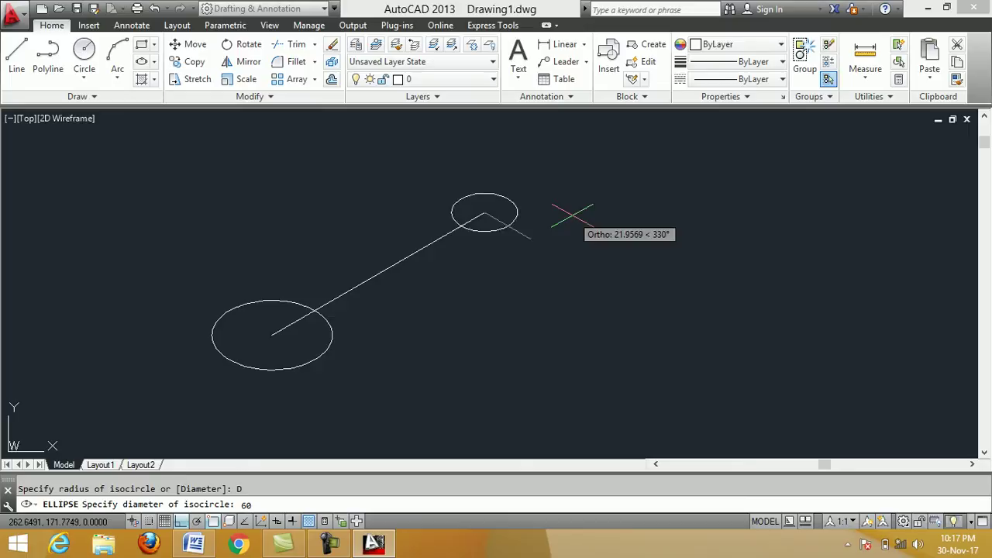
pyautogui.press('Return')
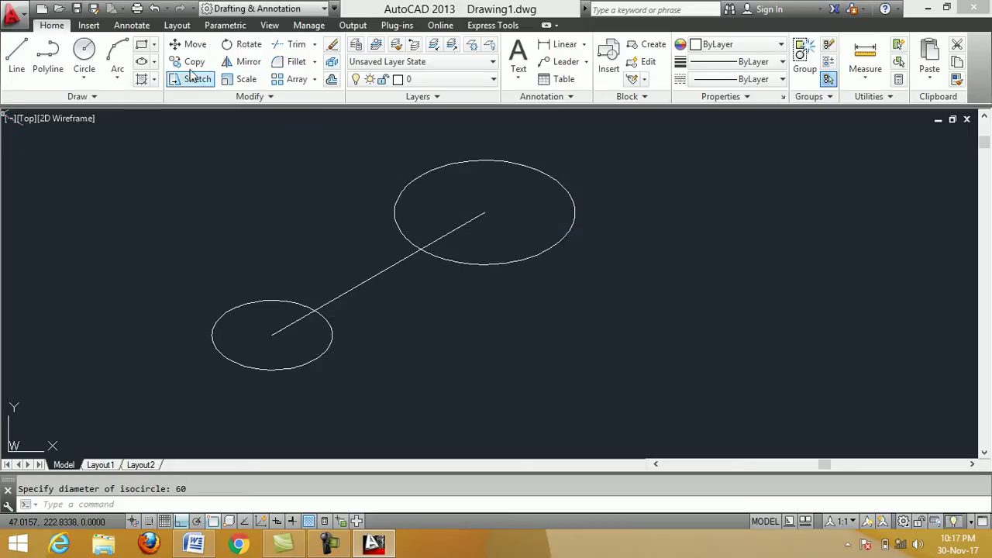
# Erase the centre-to-centre line, then draw and delete a trial tangent line
pyautogui.click(331, 45)
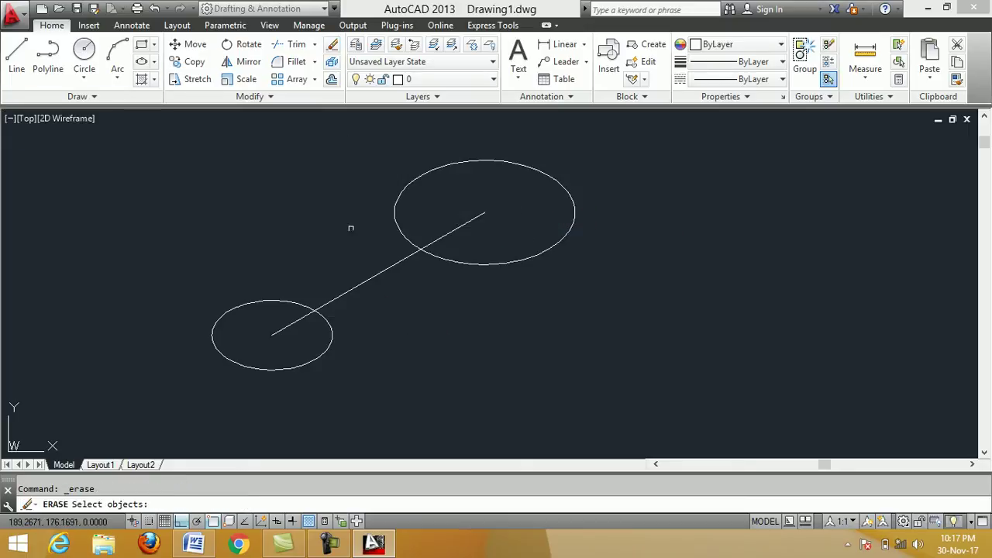
pyautogui.click(373, 276)
pyautogui.press('Return')
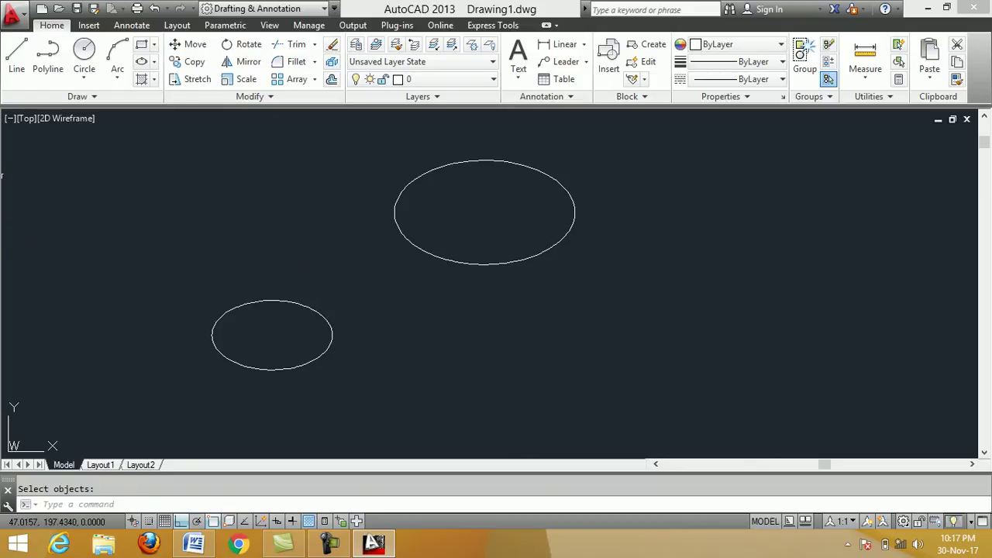
pyautogui.click(17, 58)
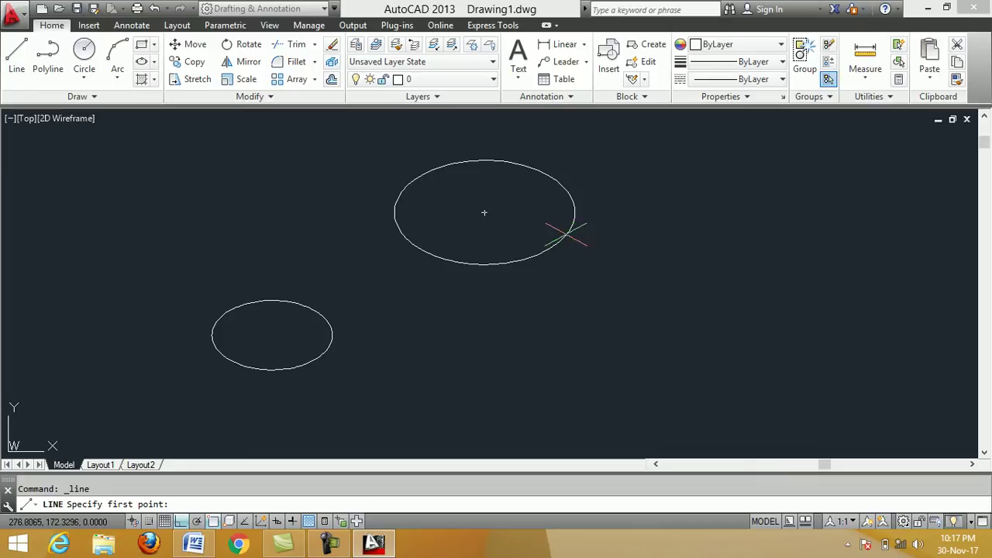
pyautogui.click(570, 230)
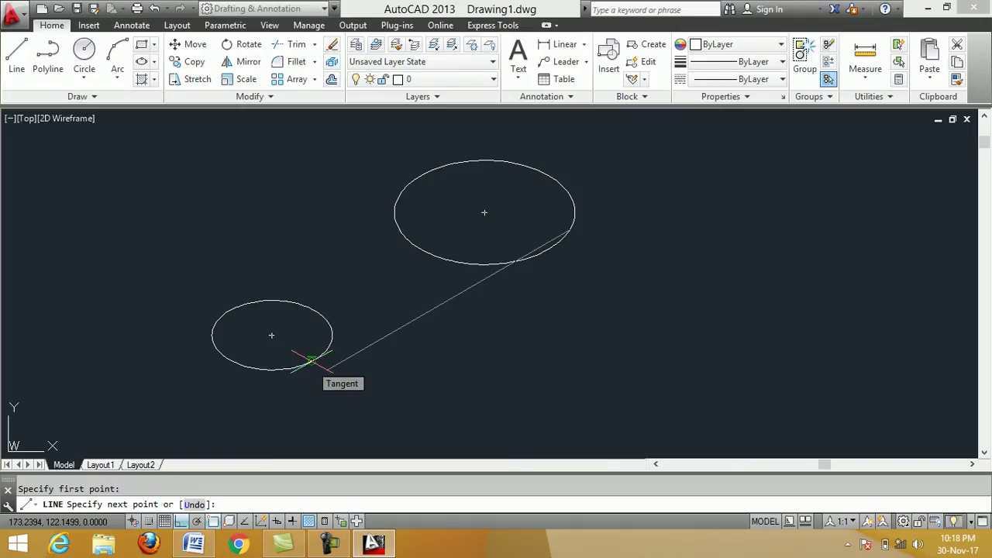
pyautogui.click(310, 361)
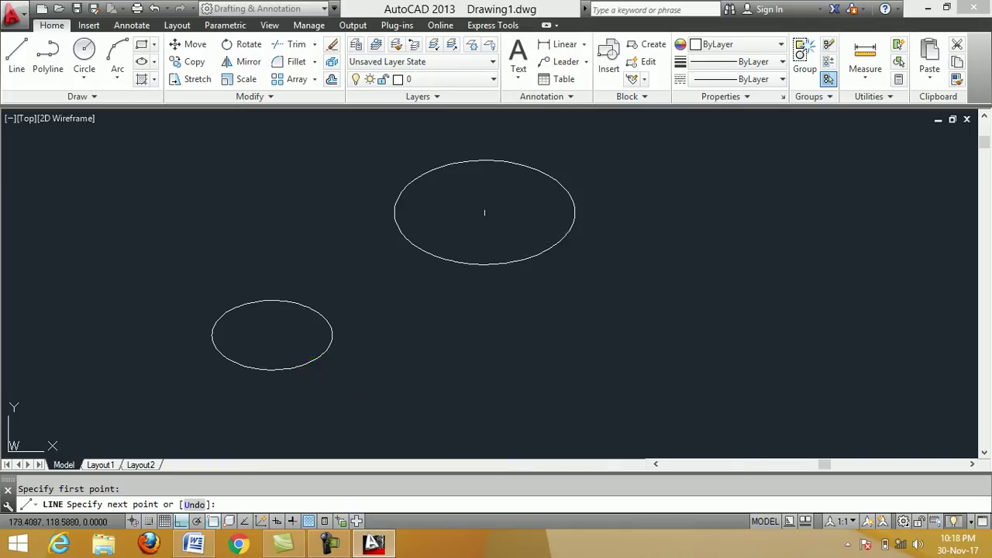
pyautogui.rightClick(384, 386)
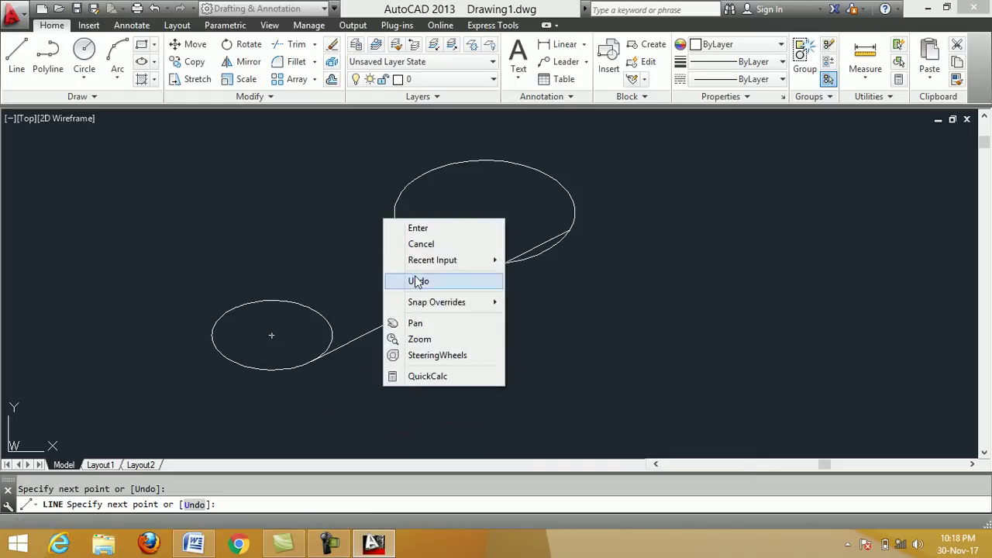
pyautogui.click(417, 229)
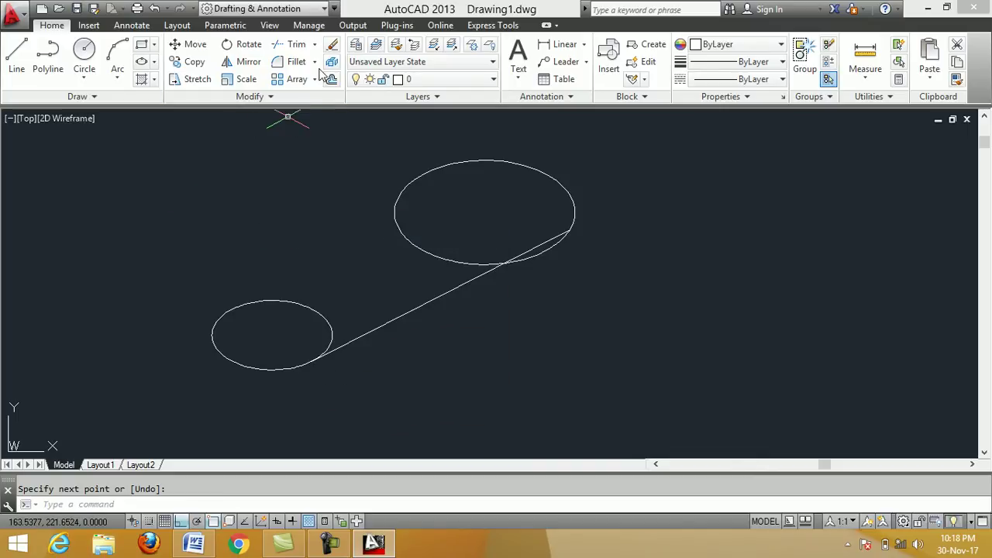
pyautogui.click(332, 48)
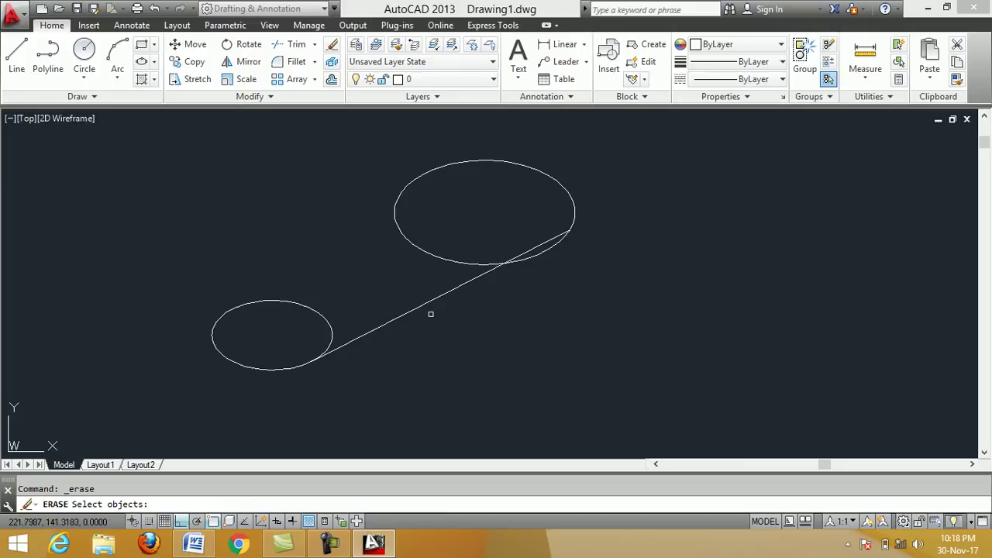
pyautogui.click(429, 302)
pyautogui.press('Return')
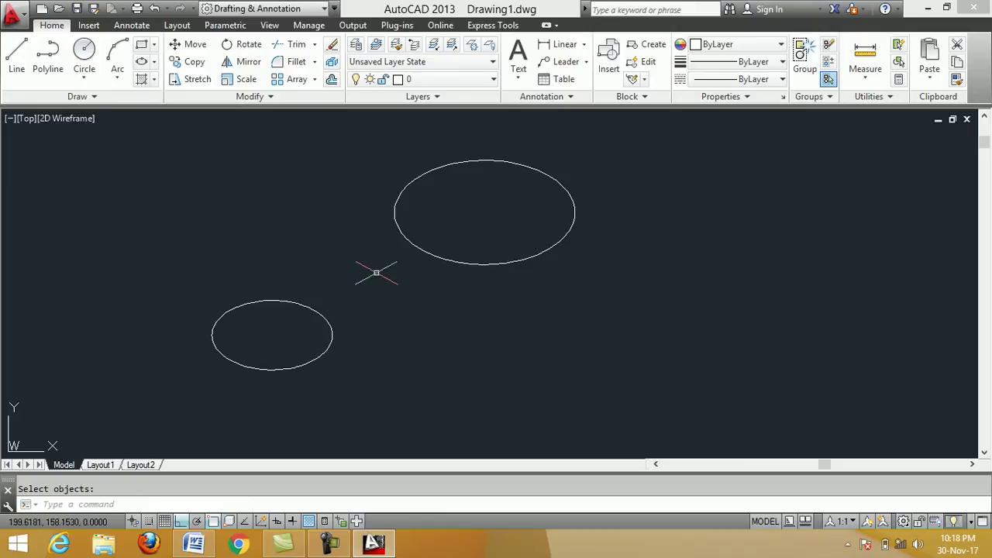
# Draw the lower tangent line from the large ellipse to the small ellipse
pyautogui.click(17, 56)
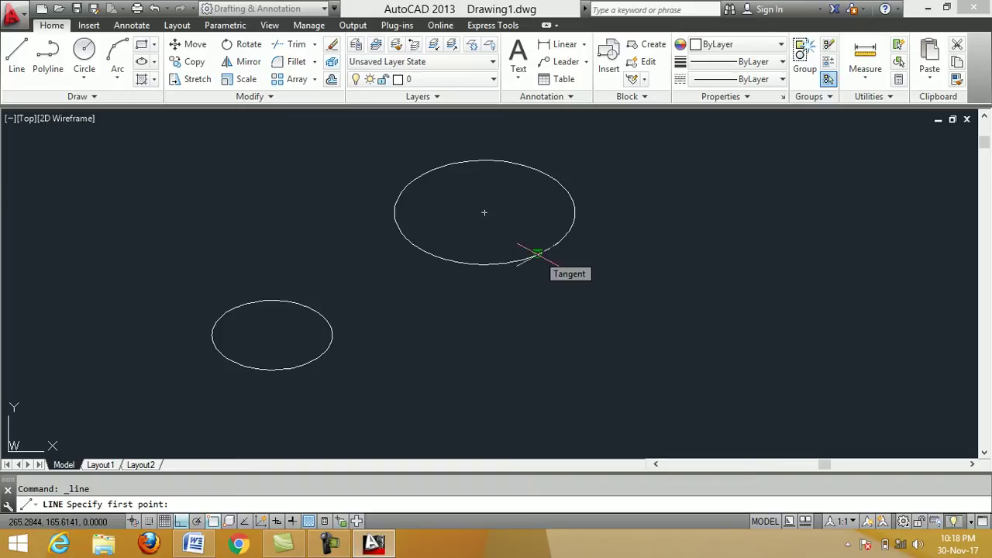
pyautogui.click(537, 252)
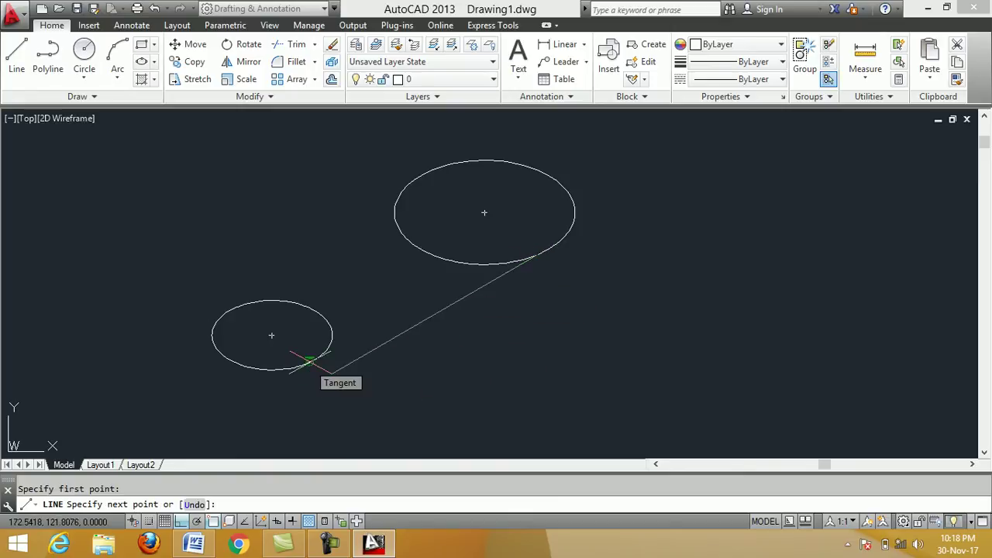
pyautogui.click(308, 361)
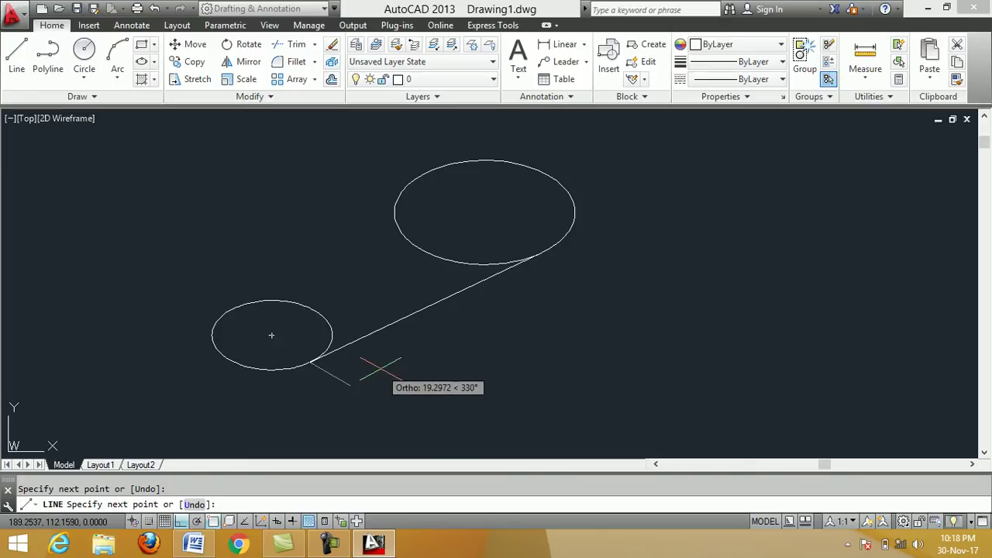
pyautogui.rightClick(408, 382)
pyautogui.click(403, 210)
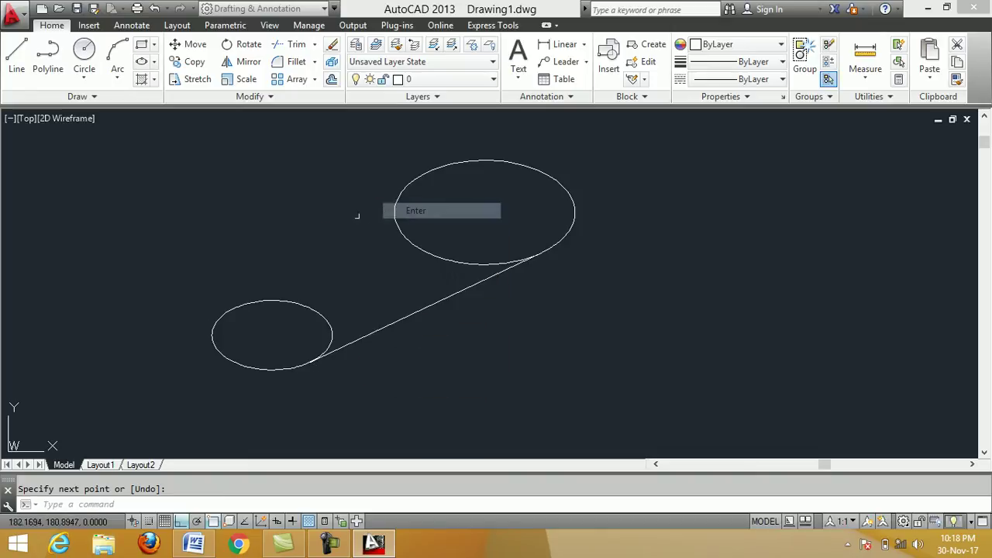
# Draw an upper tangent line between the ellipses, then erase it to redo
pyautogui.rightClick(253, 191)
pyautogui.click(272, 200)
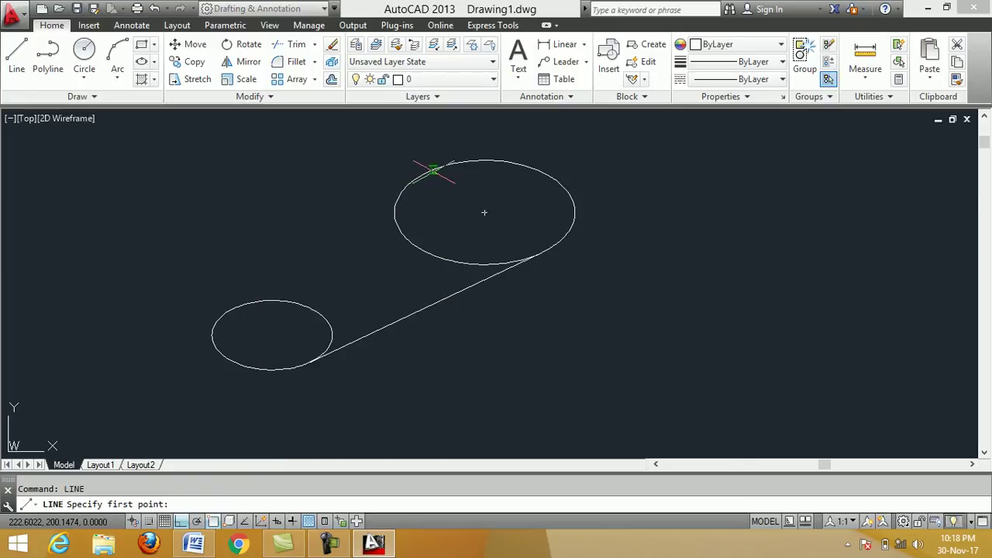
pyautogui.click(434, 170)
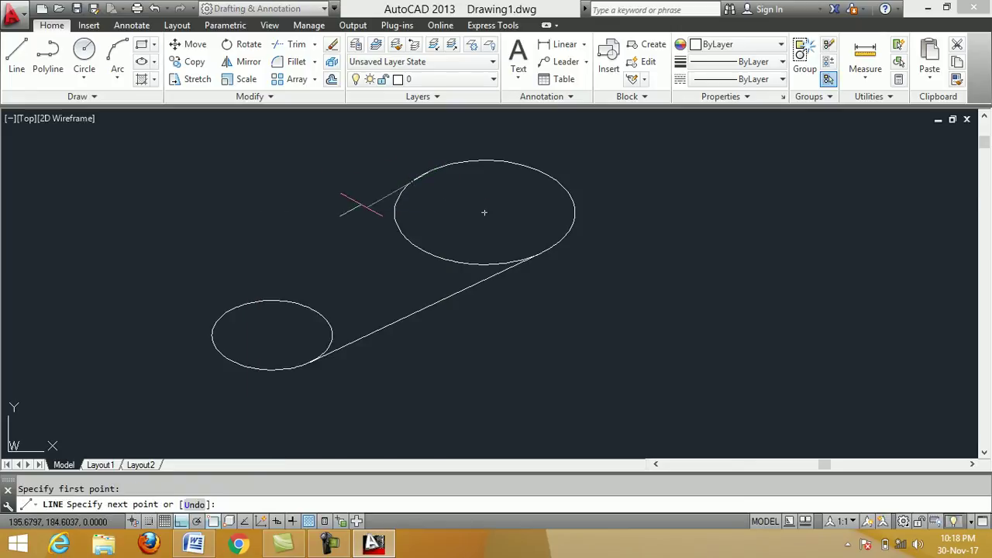
pyautogui.click(226, 310)
pyautogui.rightClick(250, 240)
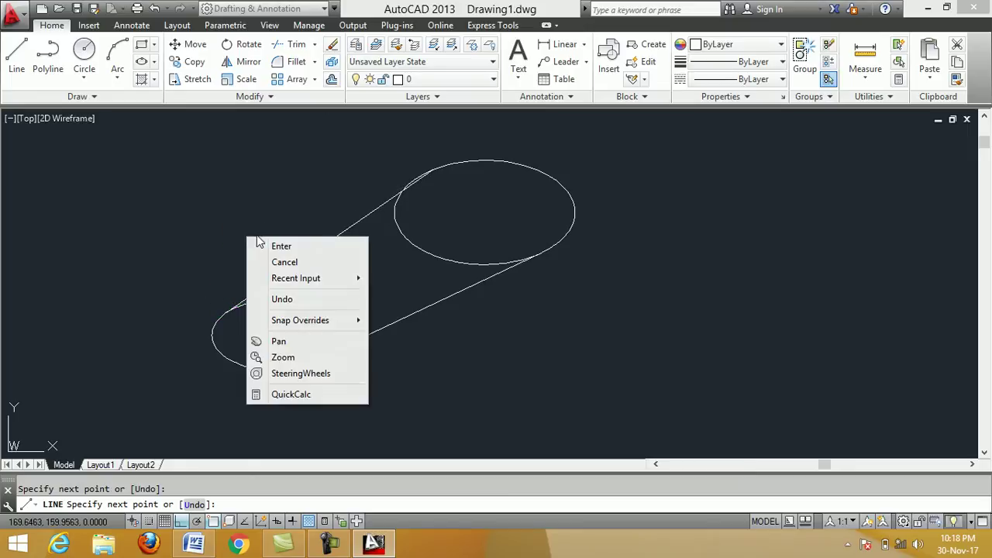
pyautogui.click(279, 246)
pyautogui.click(332, 46)
pyautogui.click(358, 221)
pyautogui.press('Return')
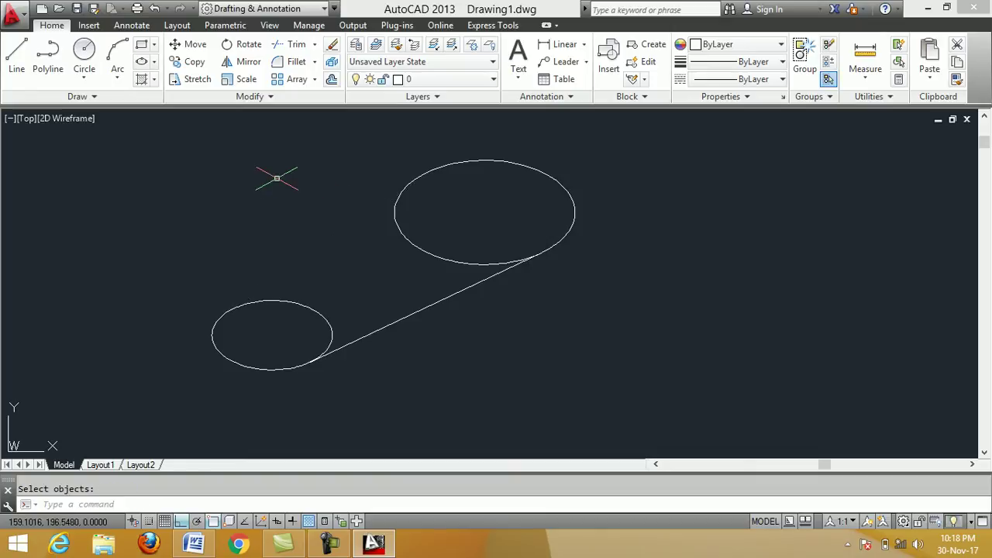
# Redraw the upper tangent line from the large ellipse's top to the small ellipse
pyautogui.rightClick(277, 179)
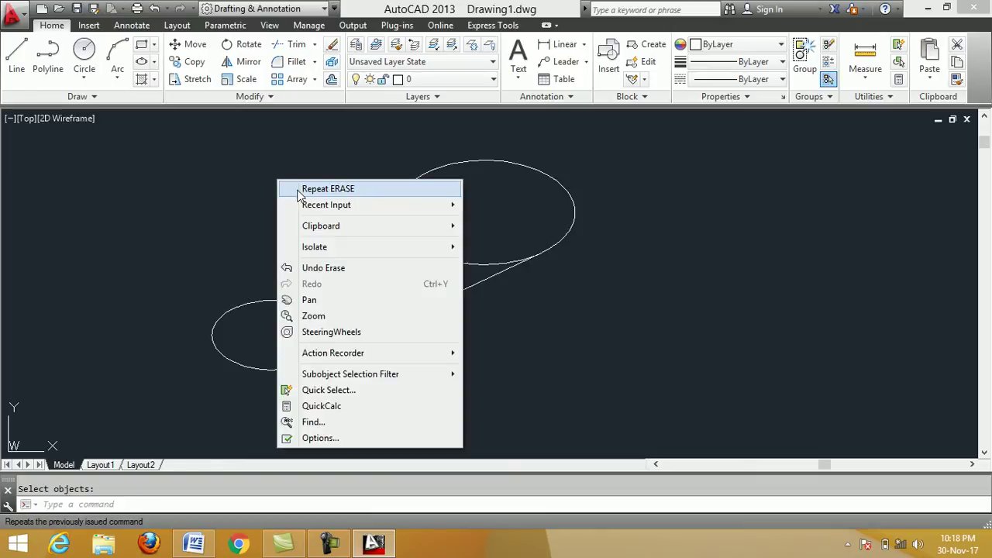
pyautogui.click(20, 58)
pyautogui.click(17, 54)
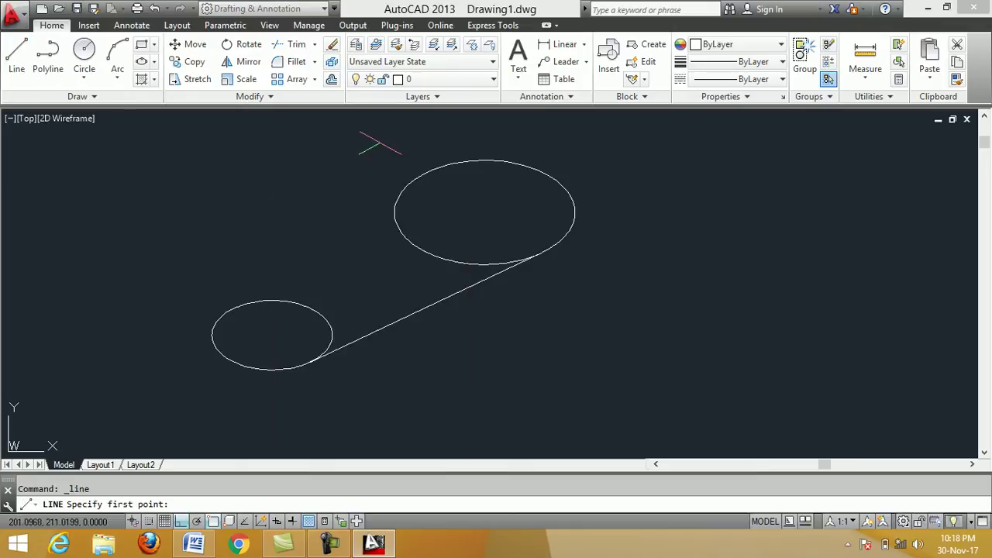
pyautogui.click(413, 178)
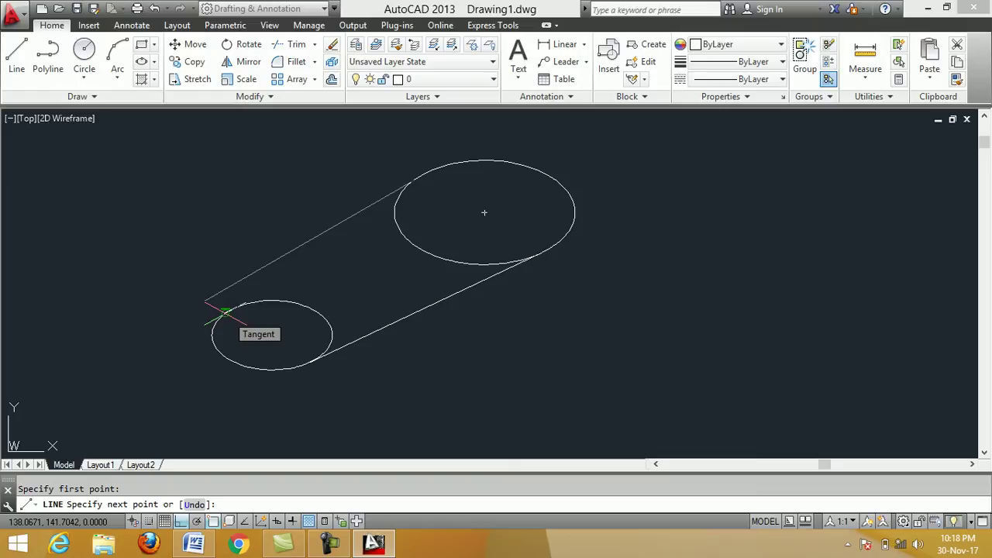
pyautogui.click(225, 313)
pyautogui.rightClick(218, 271)
pyautogui.click(245, 280)
pyautogui.scroll(-2, 380, 241)
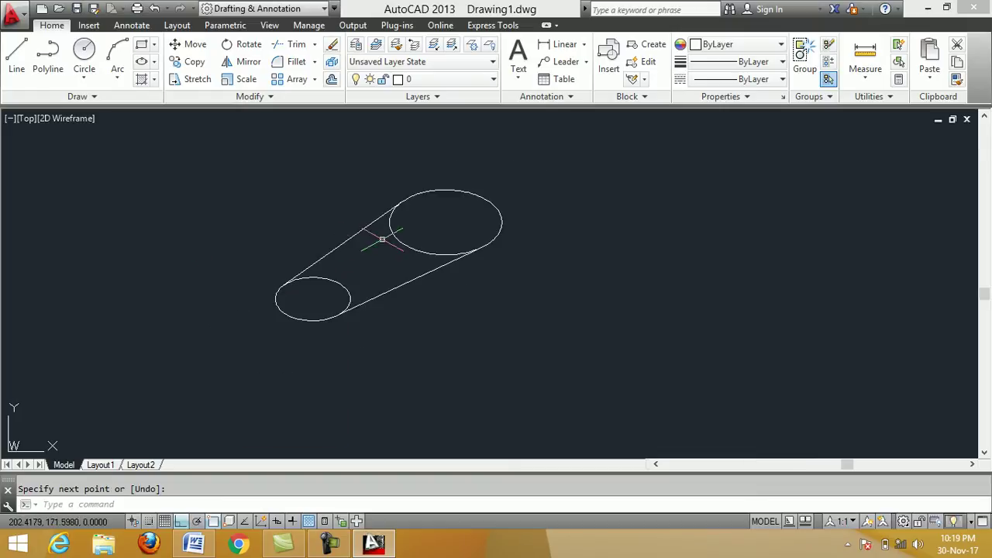
pyautogui.scroll(2, 339, 245)
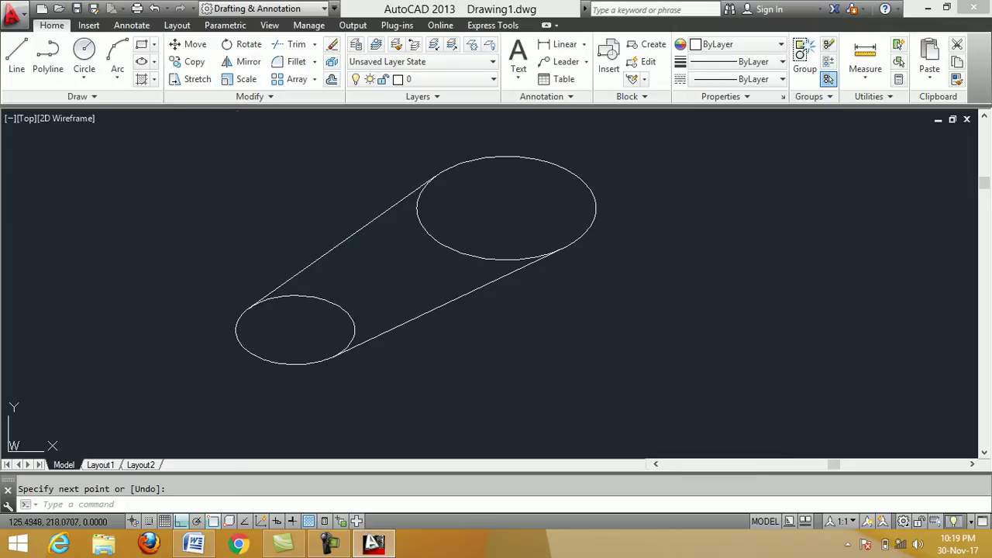
# Copy both isocircles and the tangent lines 12 units straight up in the right isoplane
pyautogui.click(195, 65)
pyautogui.click(672, 408)
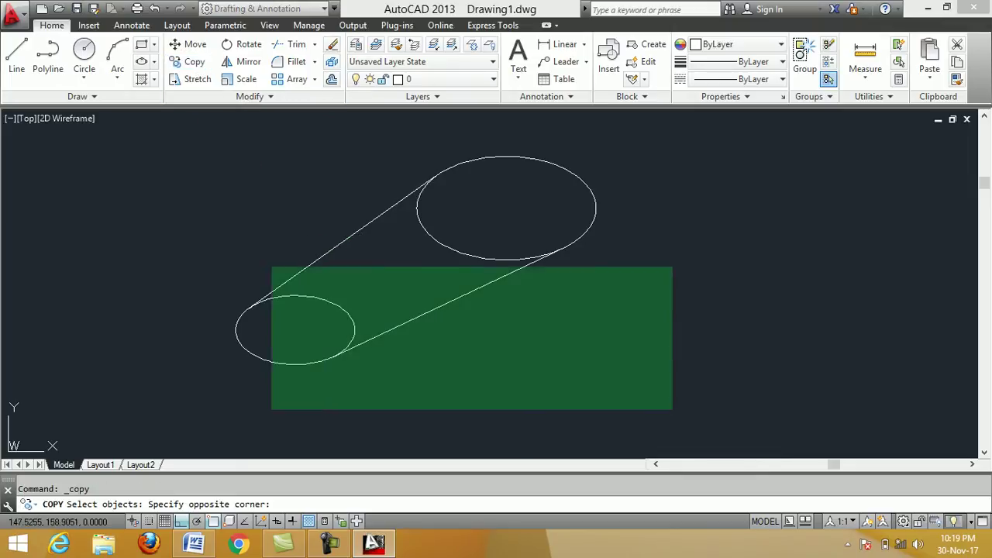
pyautogui.click(183, 142)
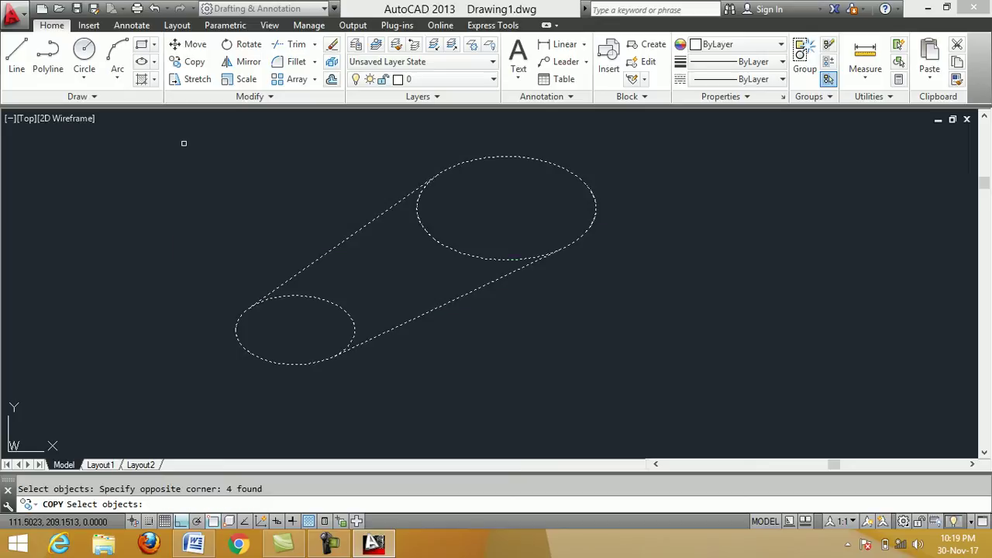
pyautogui.press('Return')
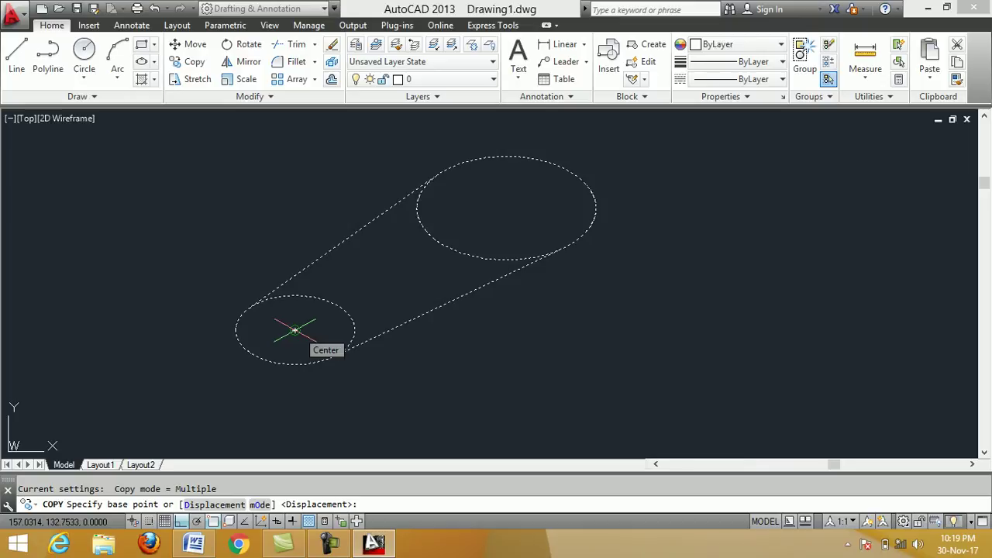
pyautogui.click(295, 330)
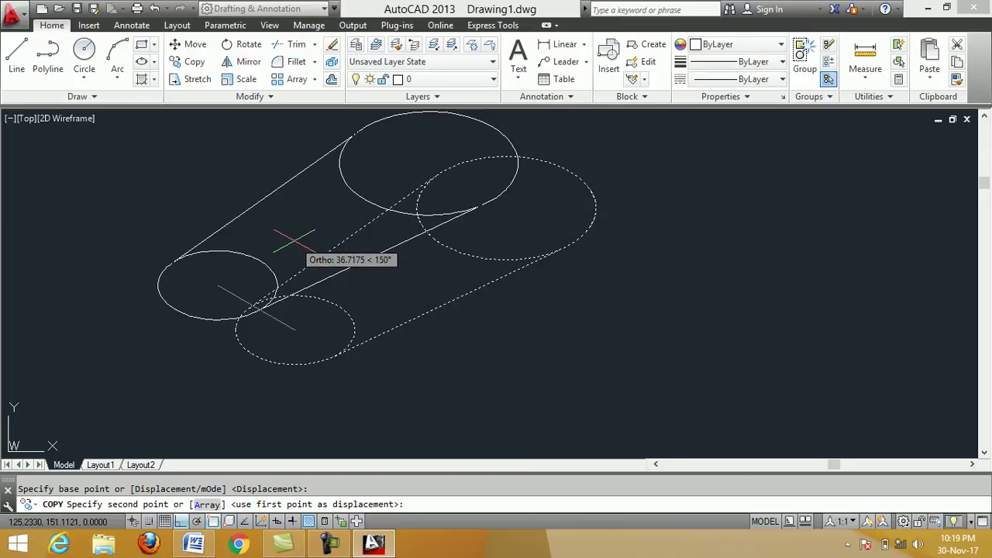
pyautogui.press('F5')
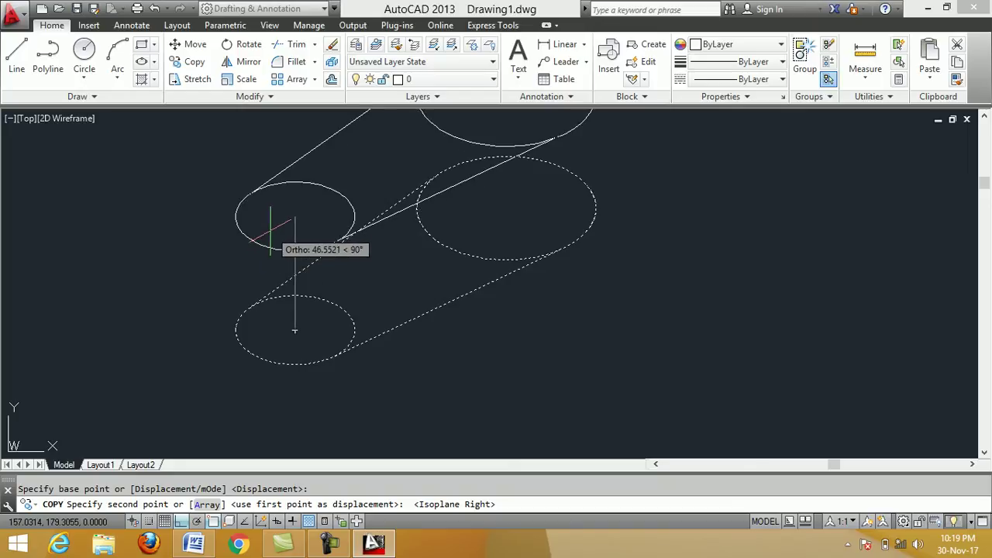
pyautogui.write('12')
pyautogui.press('Return')
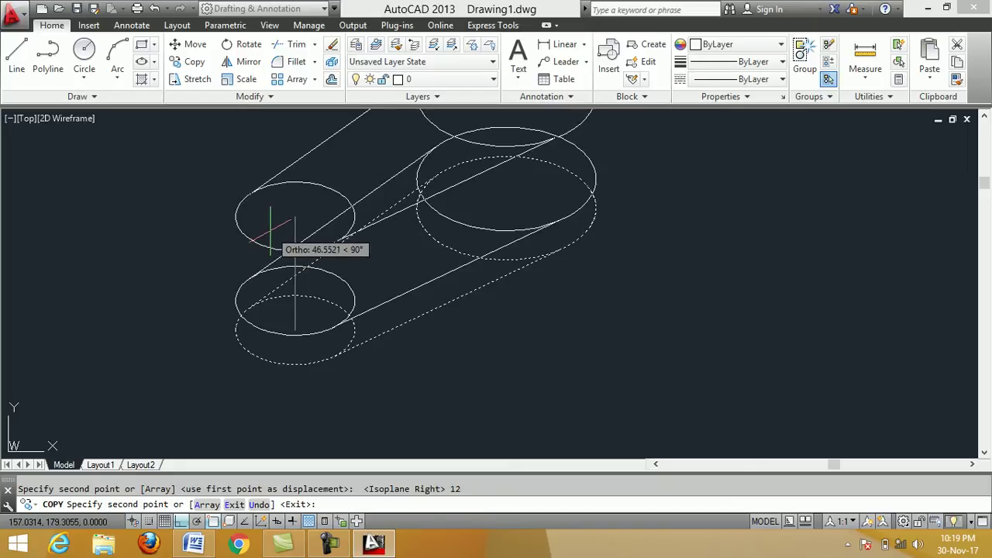
pyautogui.rightClick(338, 223)
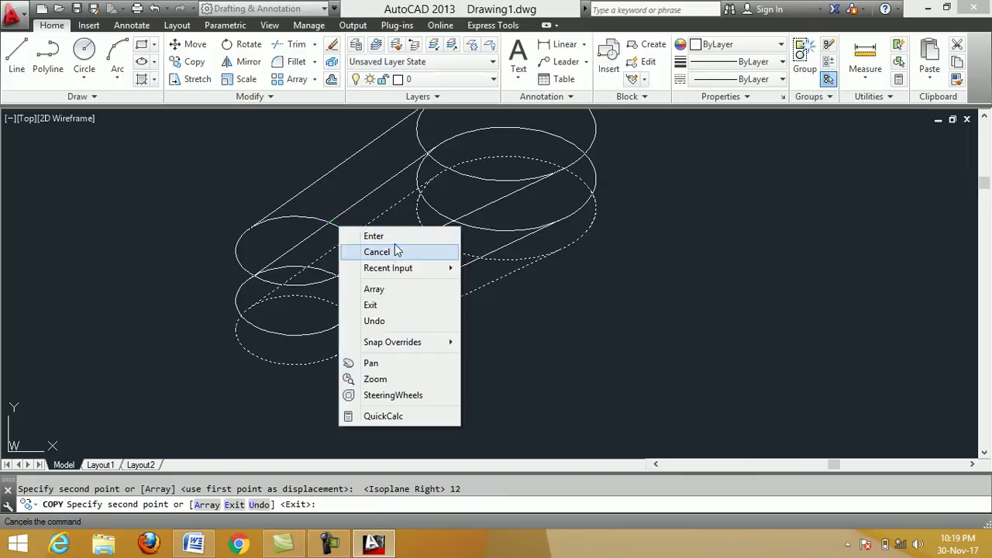
pyautogui.click(366, 236)
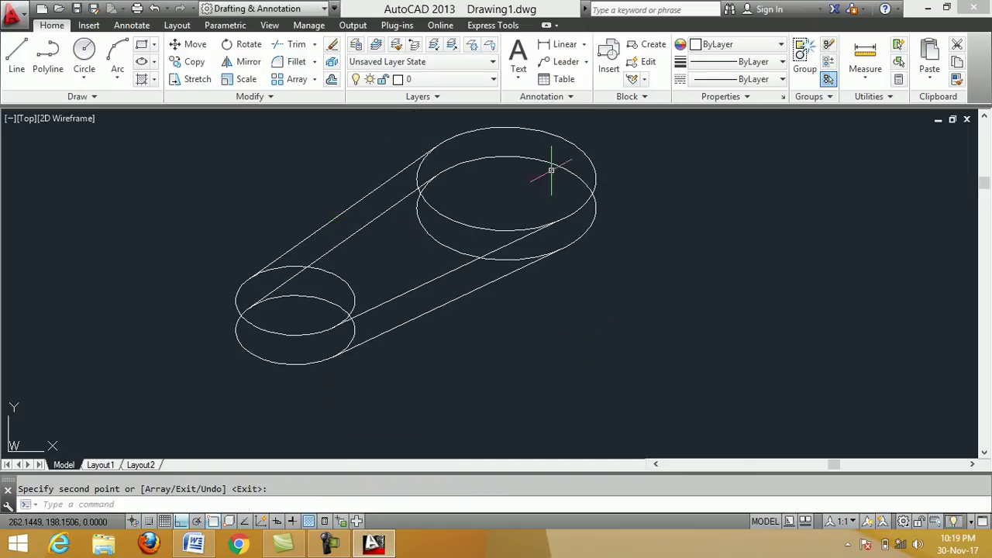
pyautogui.scroll(2, 531, 194)
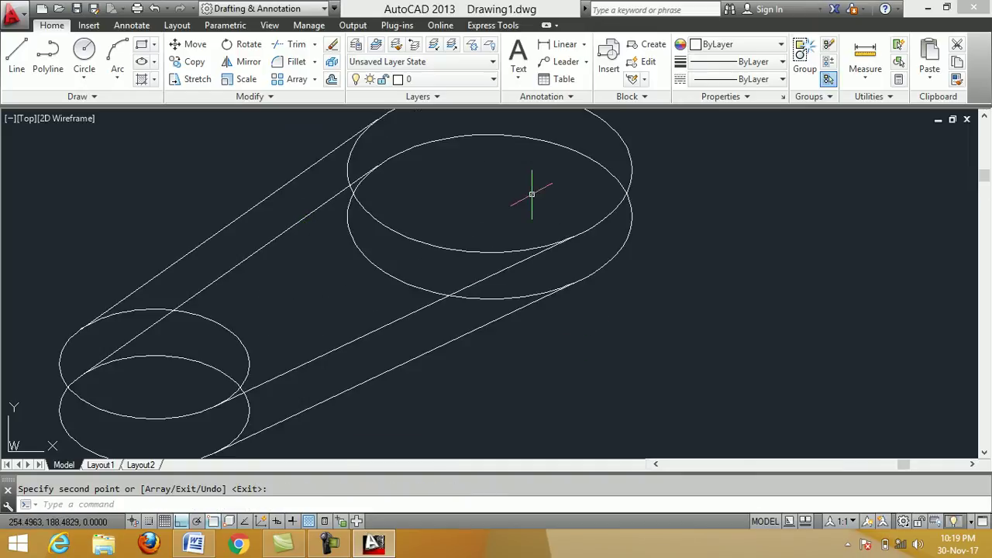
pyautogui.scroll(-2, 540, 194)
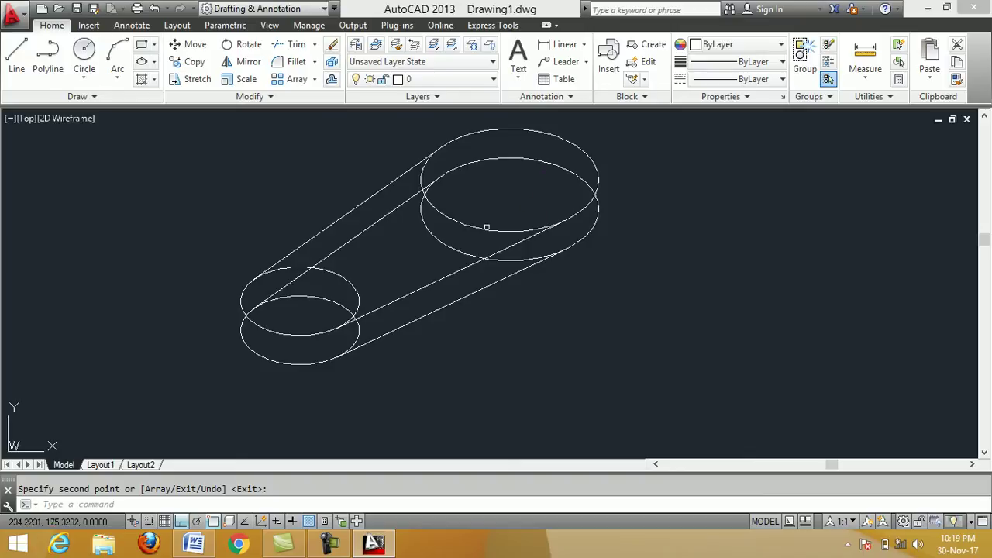
pyautogui.scroll(-2, 482, 222)
pyautogui.scroll(2, 478, 172)
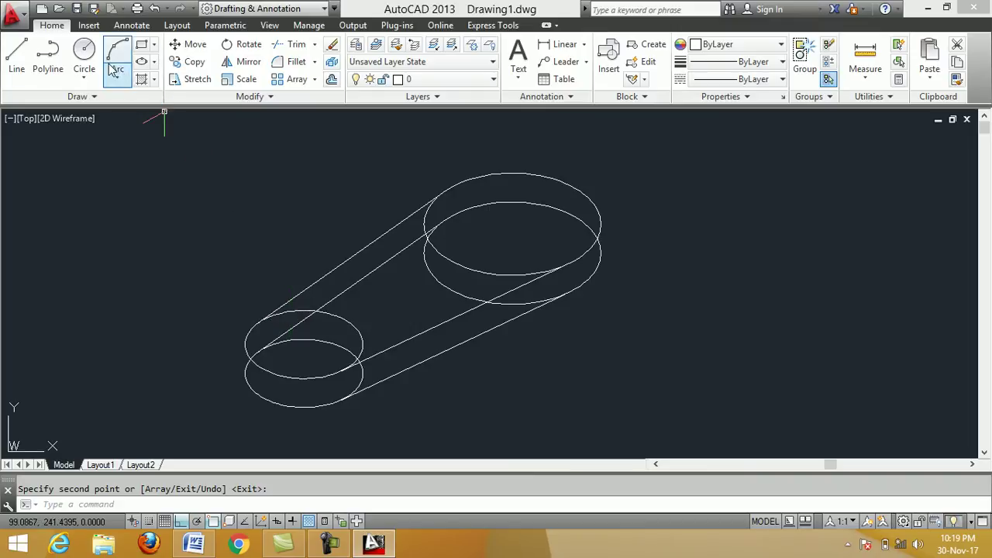
# Copy the small boss's top ellipse 12 units up from its centre
pyautogui.press('Return')
pyautogui.press('Return')
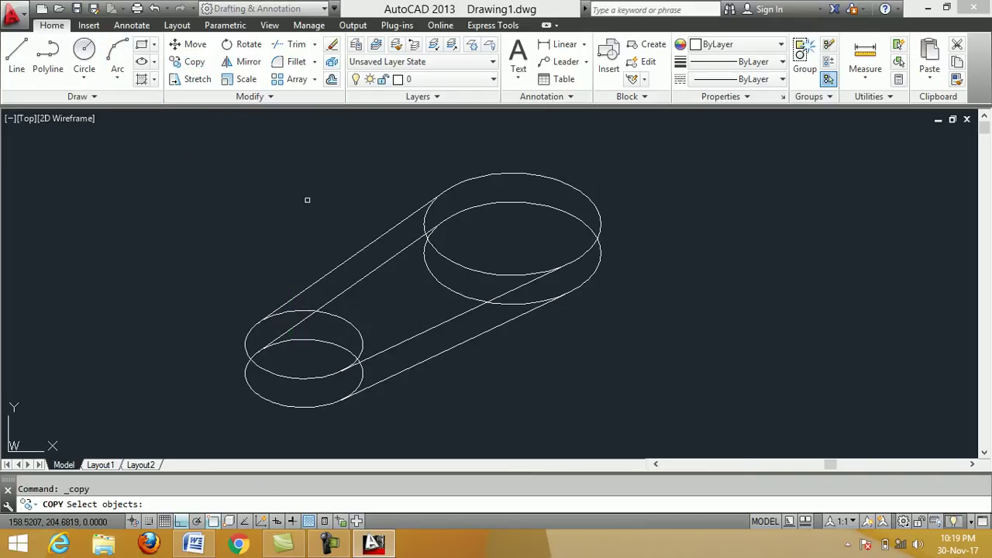
pyautogui.click(340, 319)
pyautogui.press('Return')
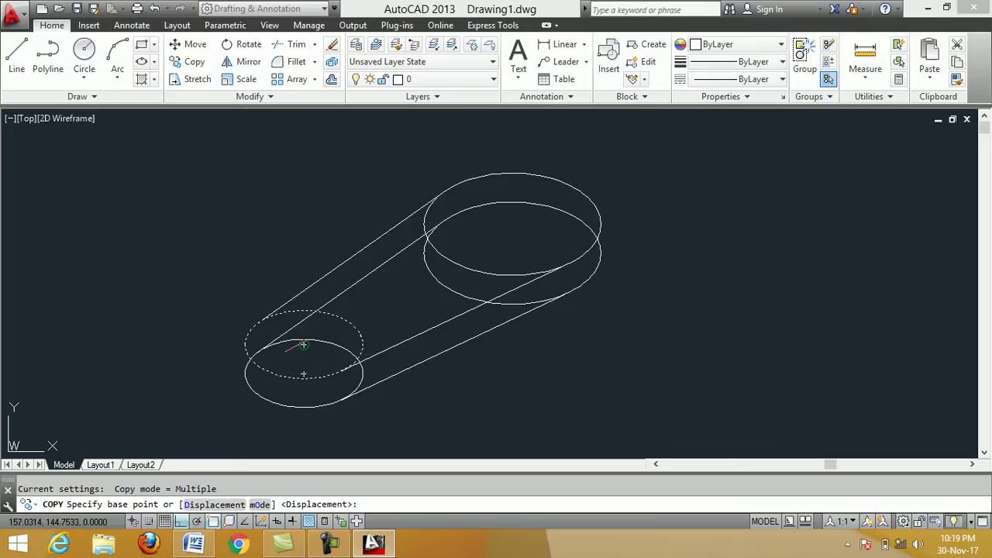
pyautogui.click(304, 344)
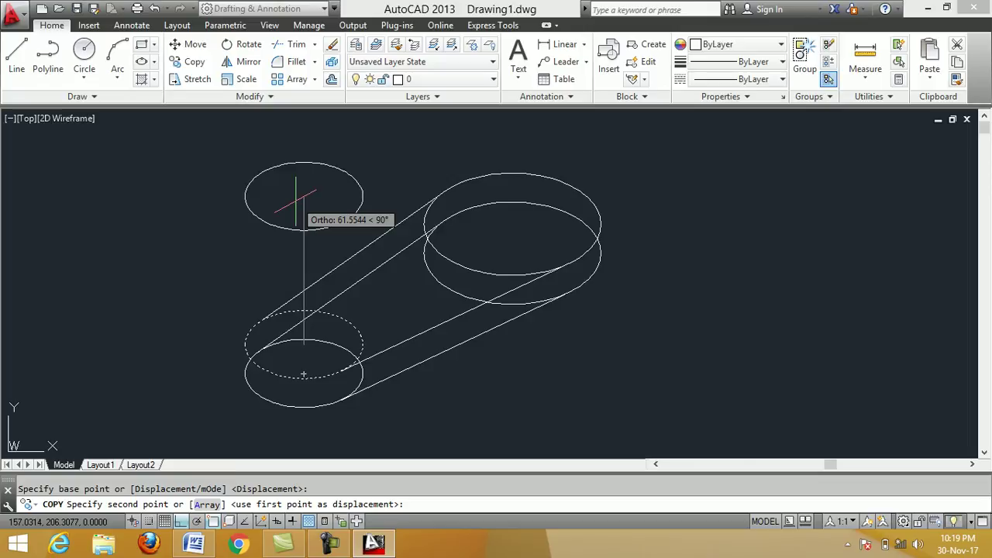
pyautogui.write('12')
pyautogui.press('Return')
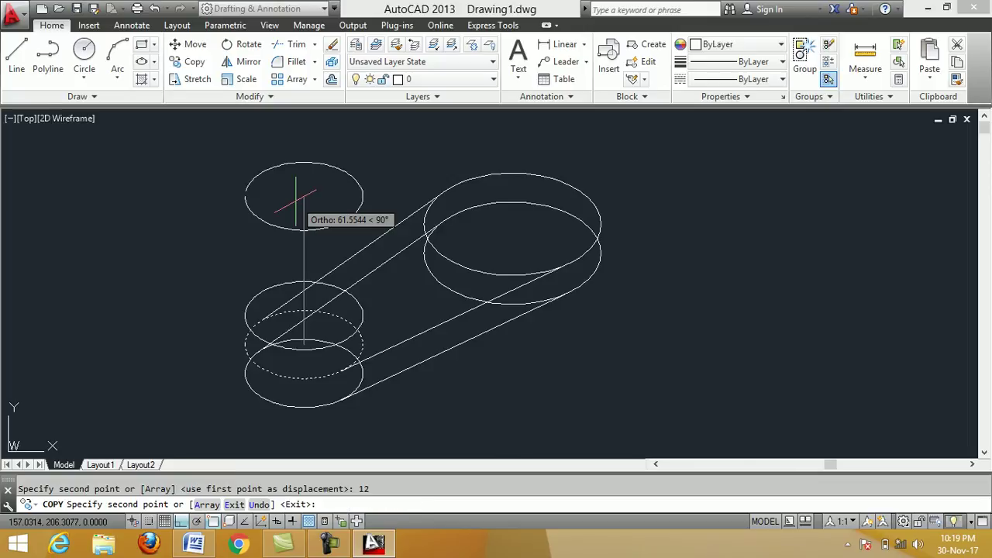
pyautogui.press('Return')
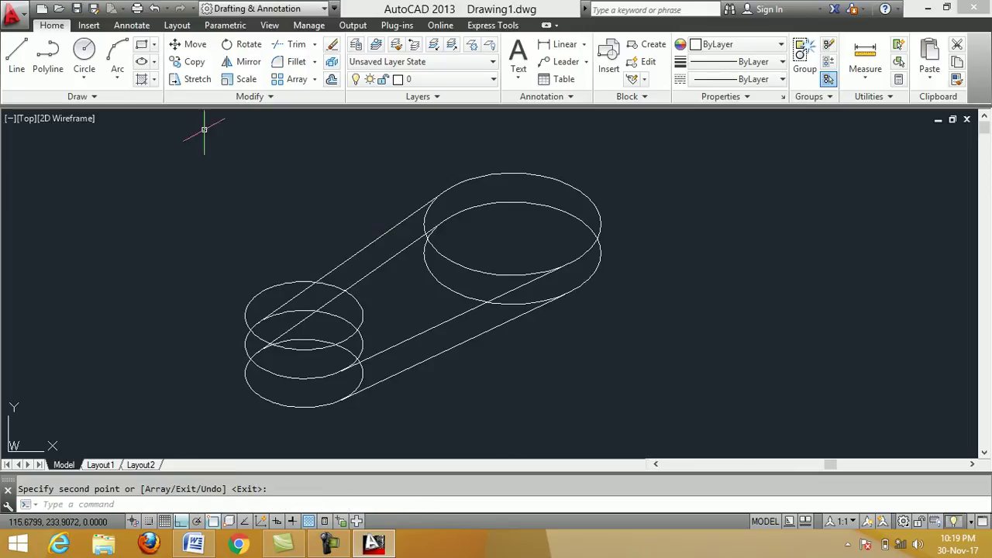
# Copy the large boss's top ellipse 24 units up from its centre
pyautogui.click(194, 66)
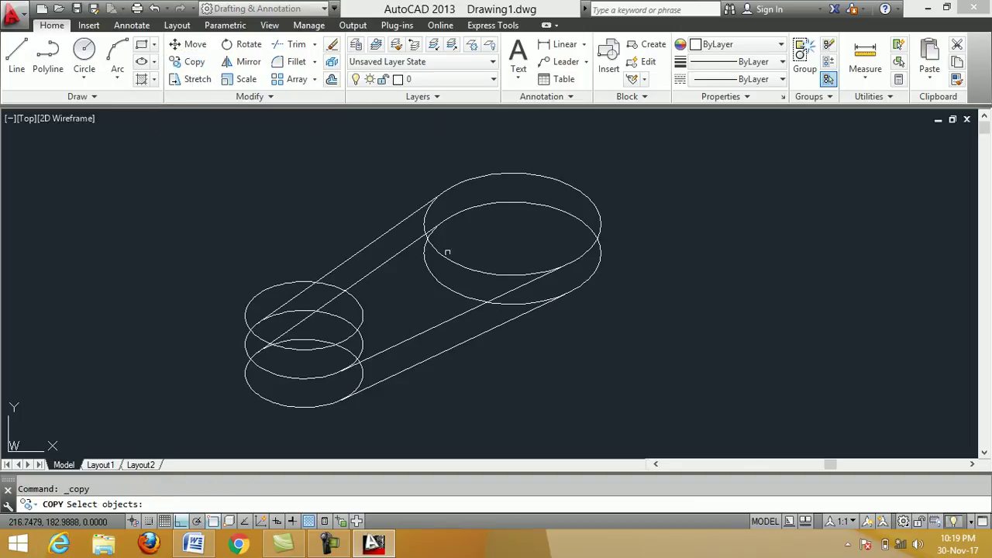
pyautogui.click(454, 263)
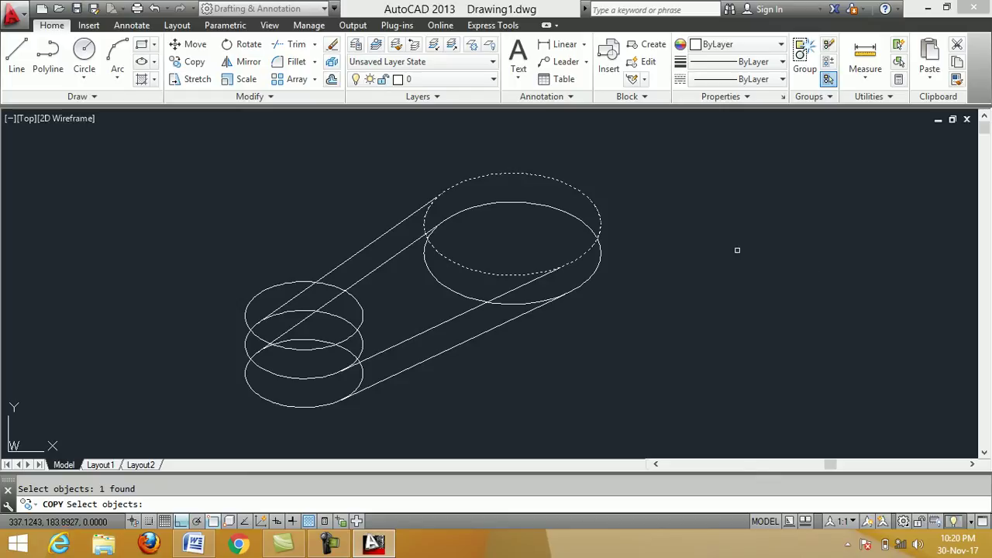
pyautogui.press('Return')
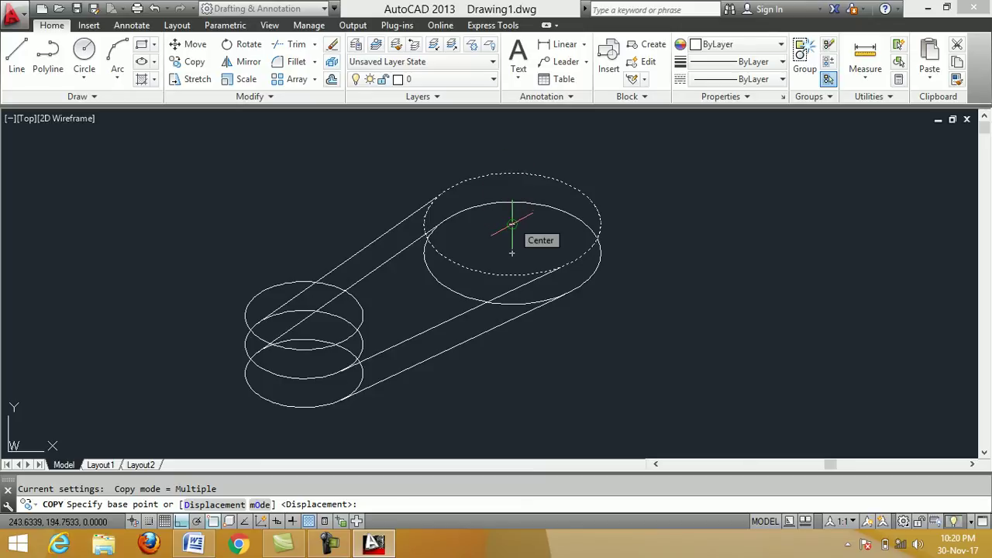
pyautogui.click(511, 225)
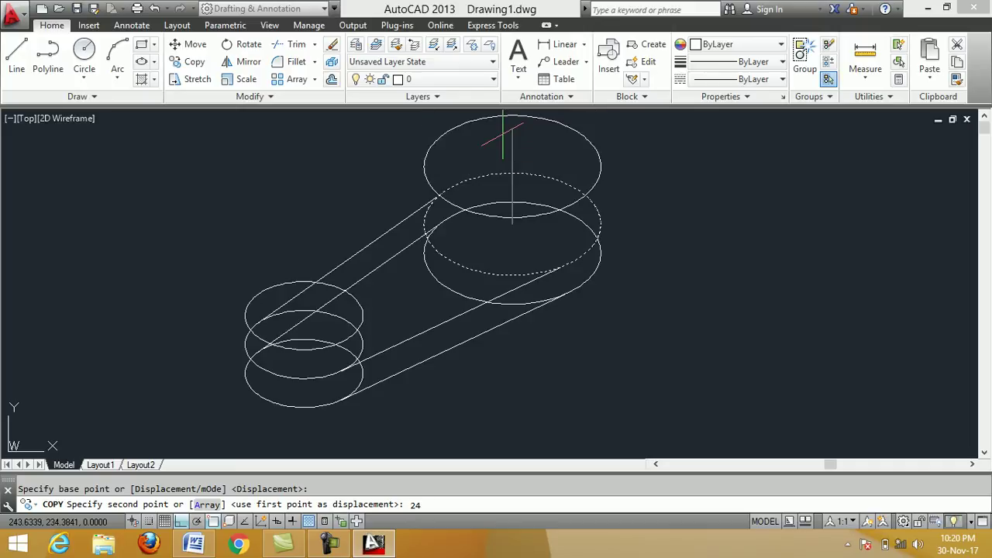
pyautogui.press('Return')
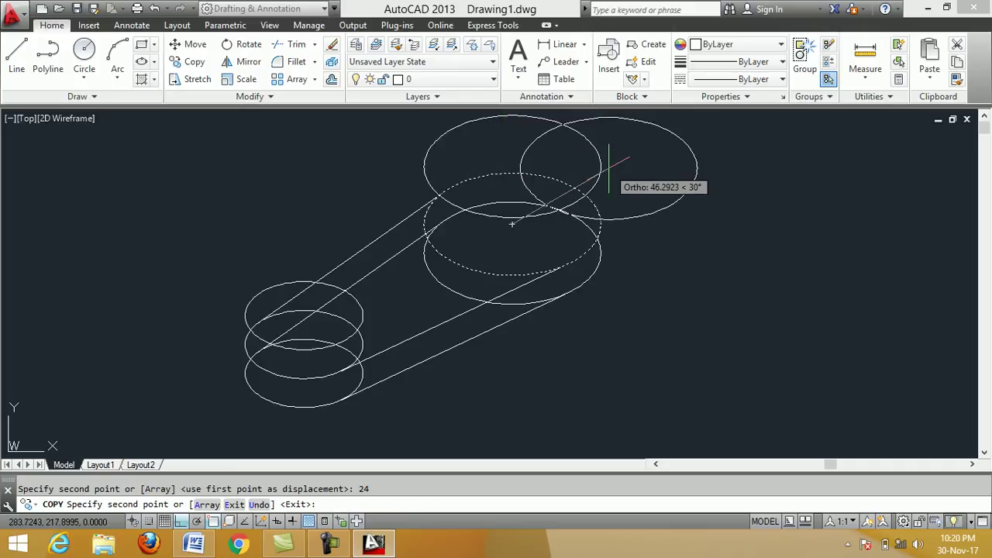
pyautogui.press('Return')
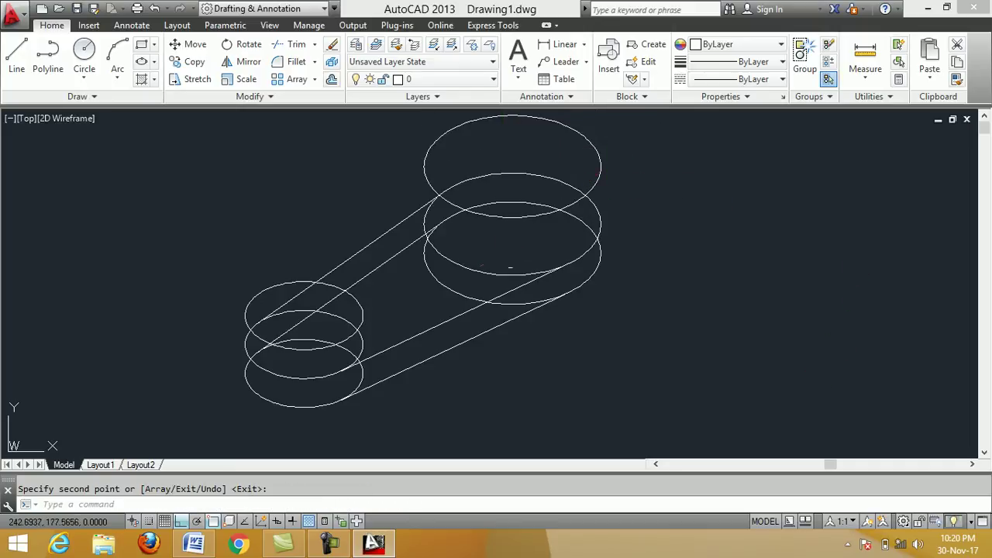
pyautogui.scroll(-2, 508, 268)
pyautogui.scroll(2, 514, 249)
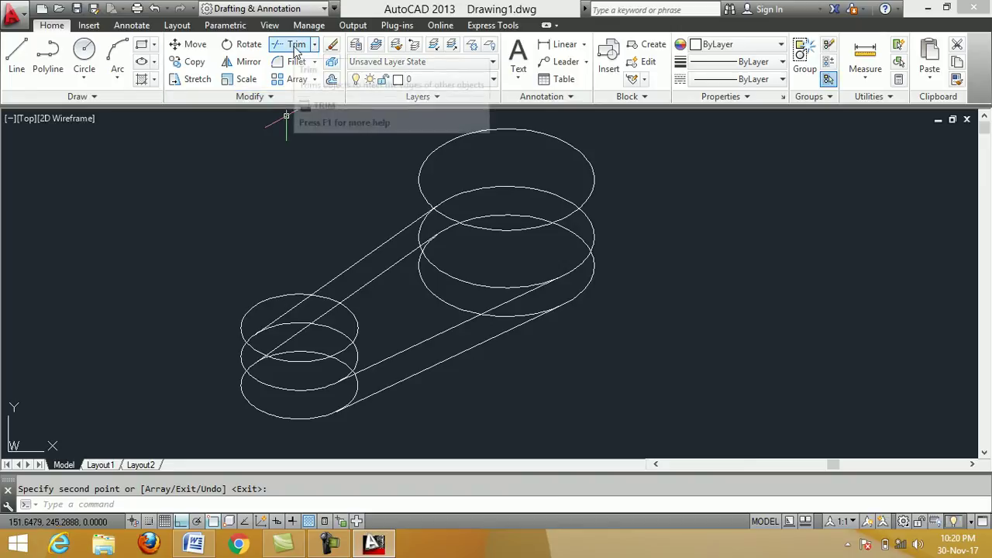
# Take all ten edges as Trim boundaries and cut the hidden arcs of the middle ellipses
pyautogui.click(294, 48)
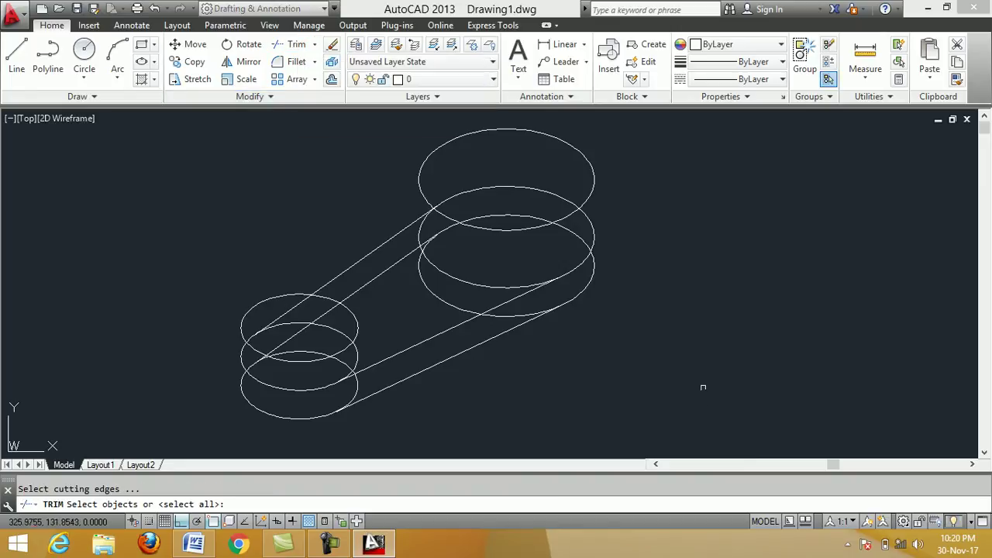
pyautogui.click(707, 426)
pyautogui.click(158, 137)
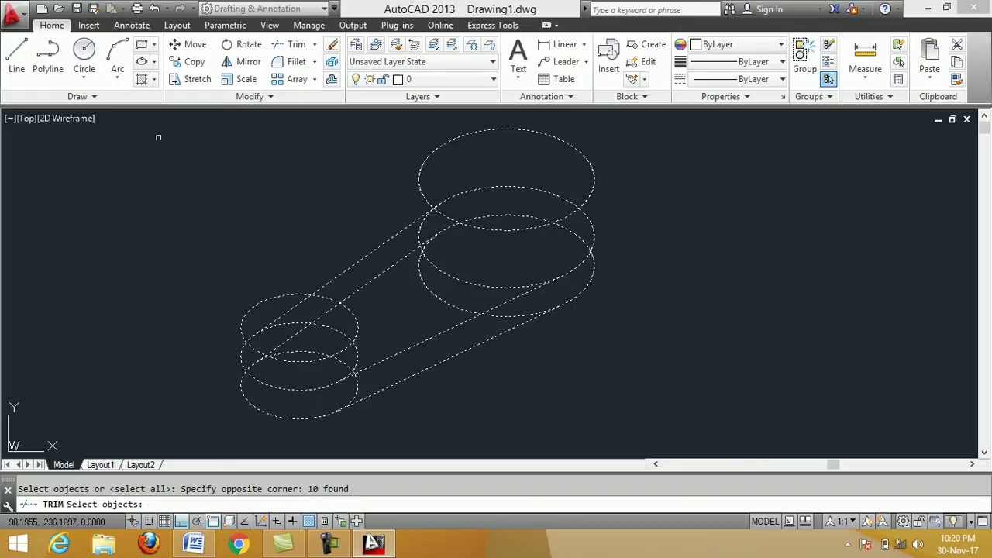
pyautogui.press('Return')
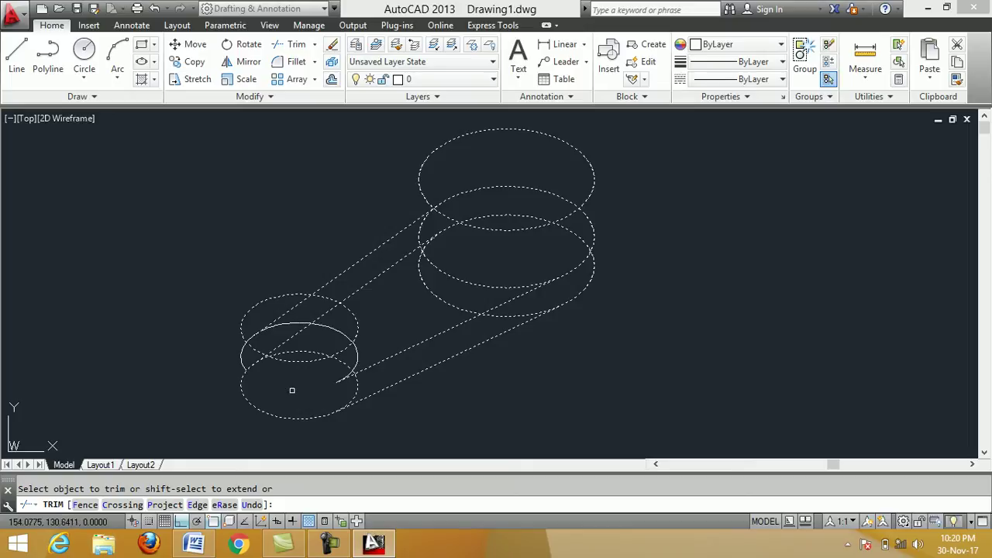
pyautogui.click(587, 219)
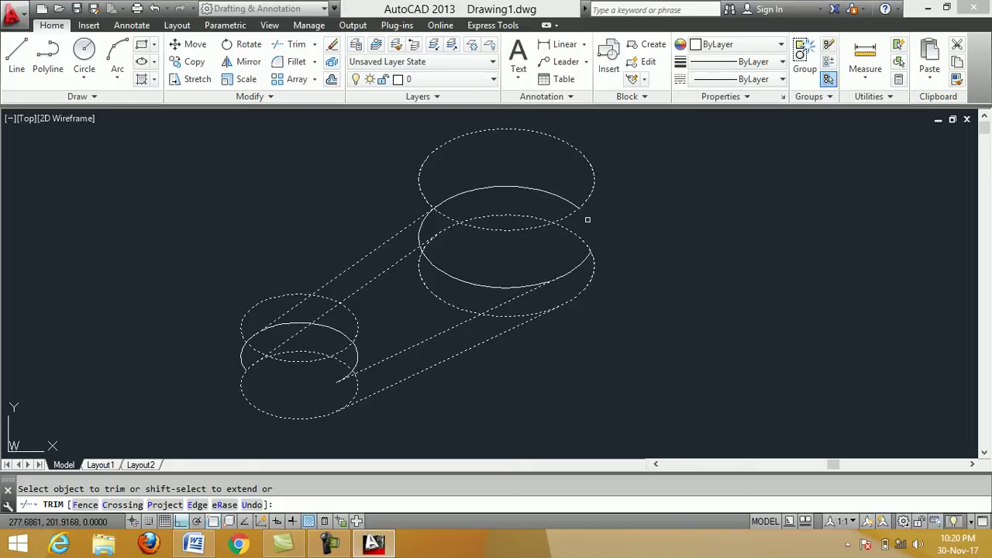
pyautogui.scroll(2, 574, 282)
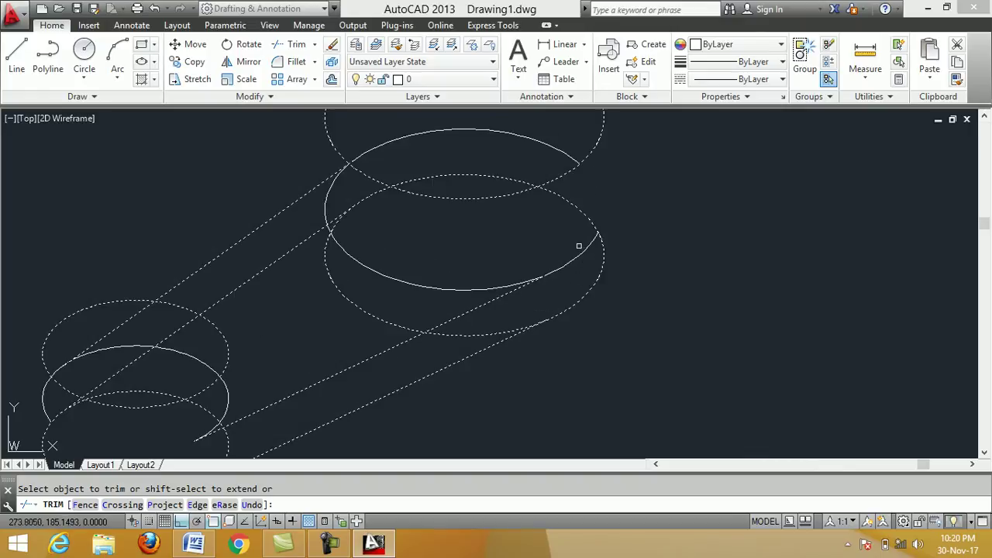
pyautogui.click(588, 246)
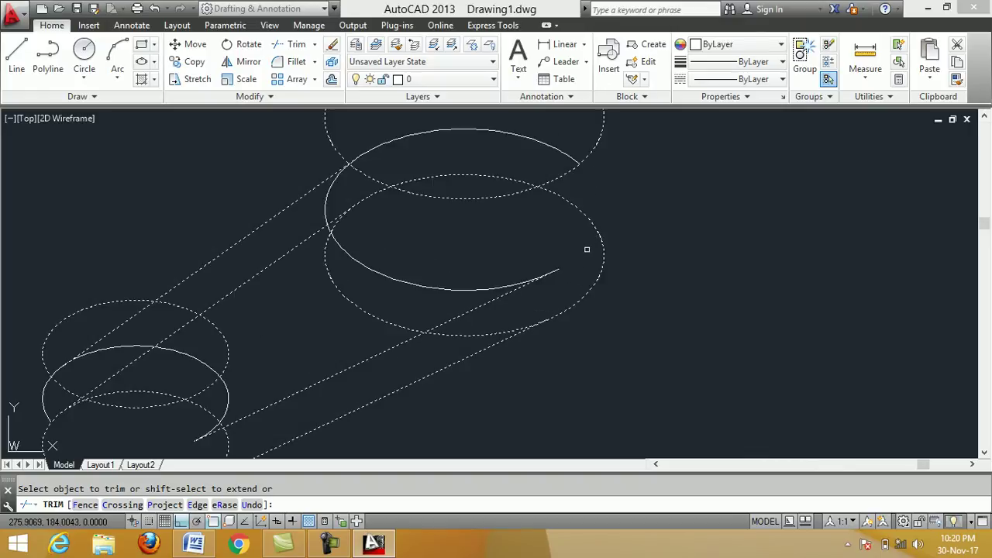
pyautogui.scroll(-2, 587, 248)
pyautogui.scroll(-2, 592, 254)
pyautogui.scroll(2, 502, 298)
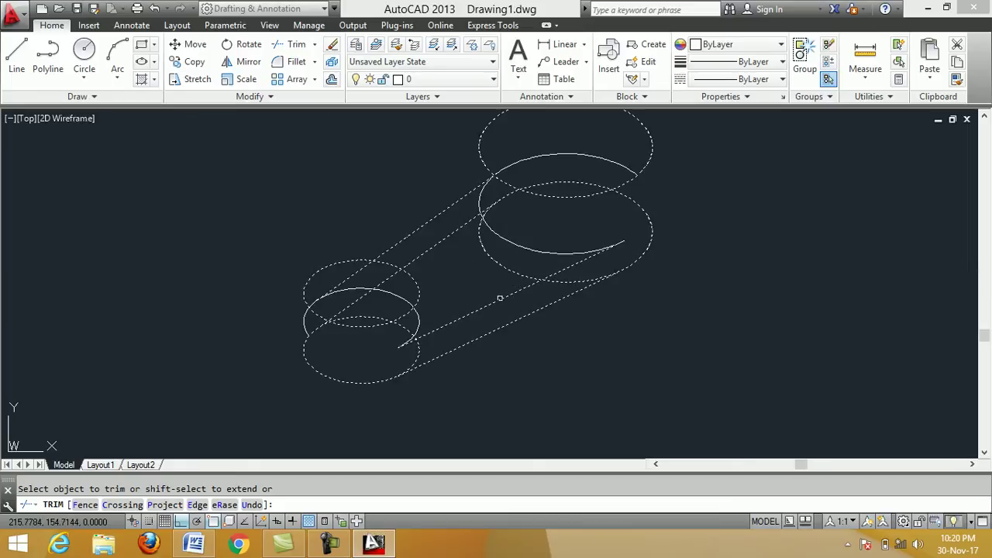
pyautogui.click(574, 283)
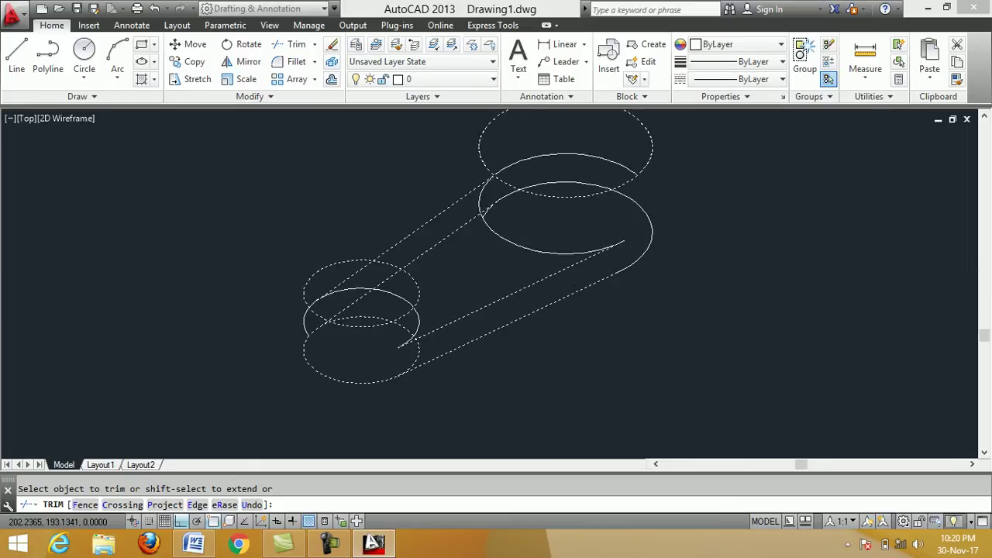
# Trim the hidden arm-line segment and the bottom ellipse's hidden arcs, then end Trim
pyautogui.scroll(3, 467, 207)
pyautogui.click(526, 232)
pyautogui.scroll(-3, 546, 223)
pyautogui.scroll(-2, 549, 221)
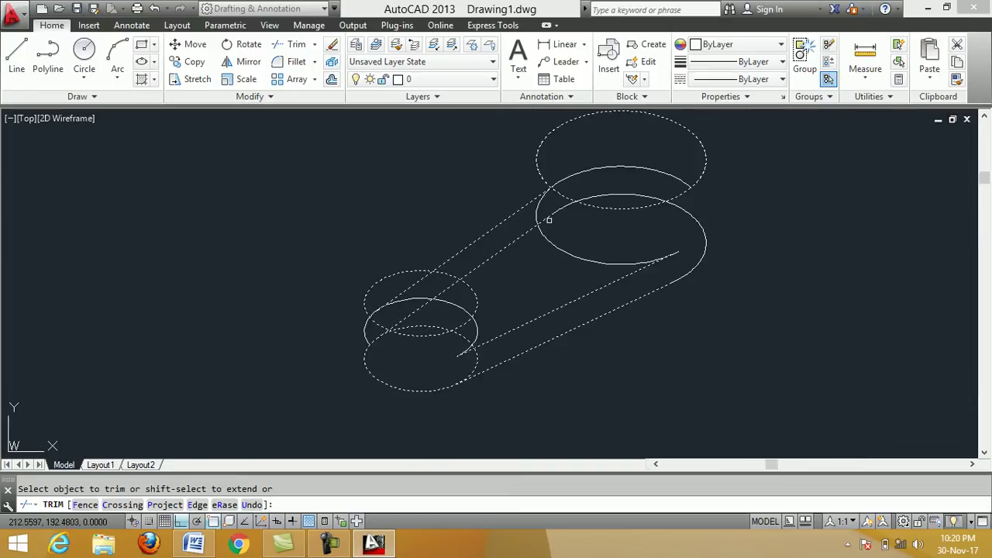
pyautogui.scroll(2, 412, 377)
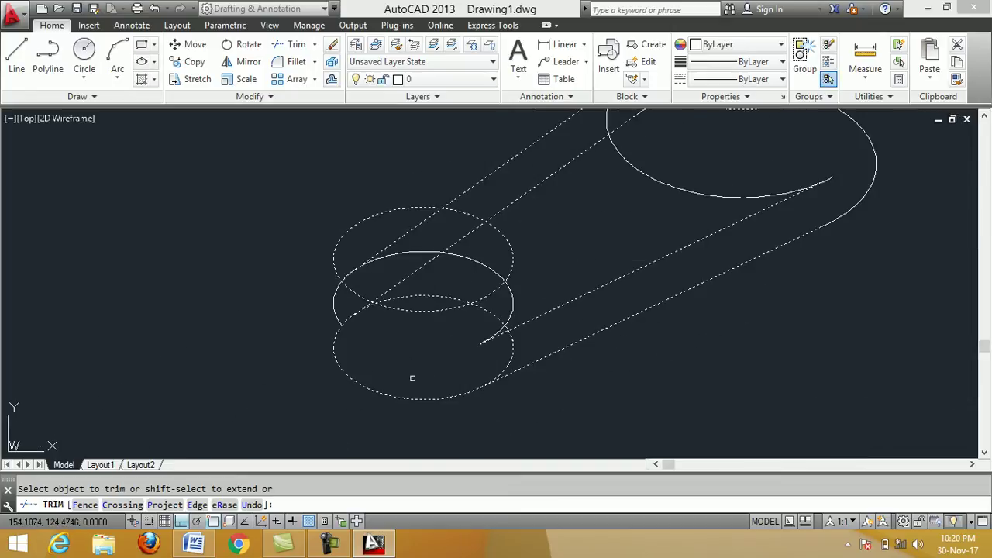
pyautogui.click(509, 361)
pyautogui.scroll(2, 490, 338)
pyautogui.scroll(2, 486, 332)
pyautogui.click(503, 308)
pyautogui.scroll(-2, 463, 318)
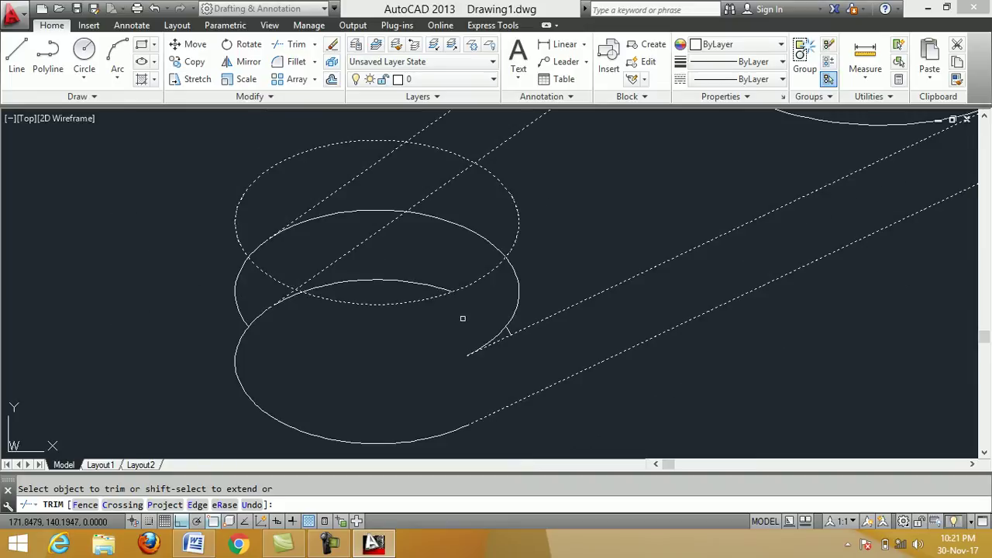
pyautogui.scroll(4, 256, 313)
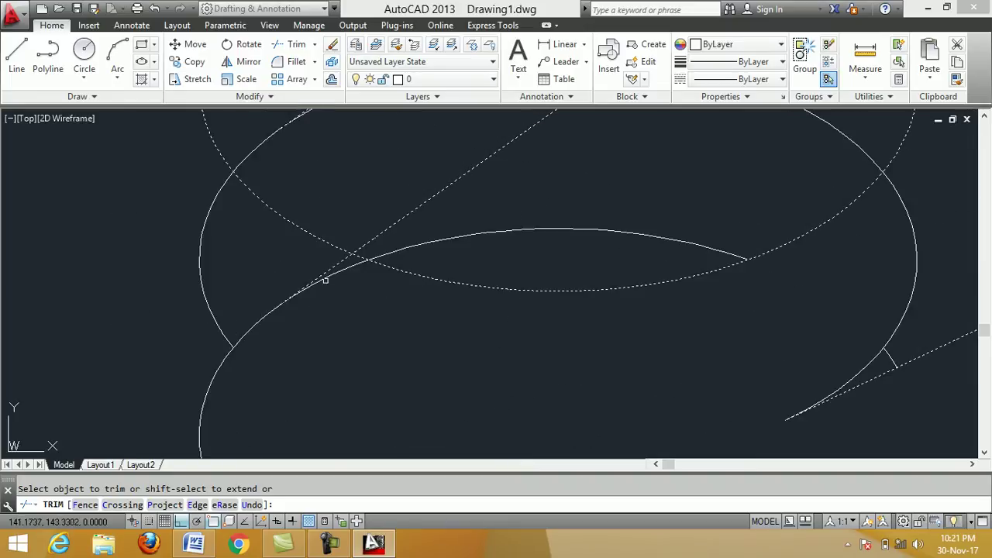
pyautogui.click(327, 278)
pyautogui.scroll(-1, 360, 303)
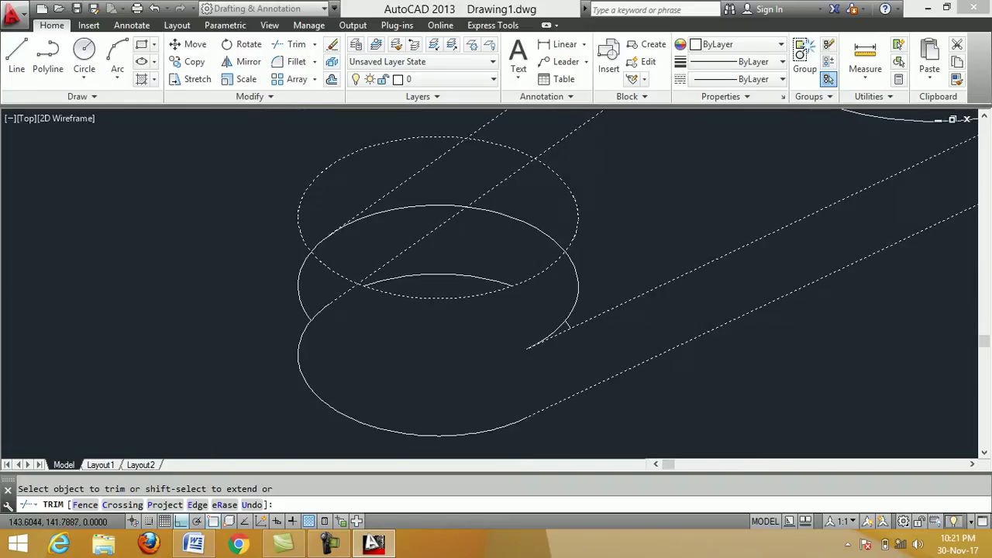
pyautogui.scroll(-5, 360, 303)
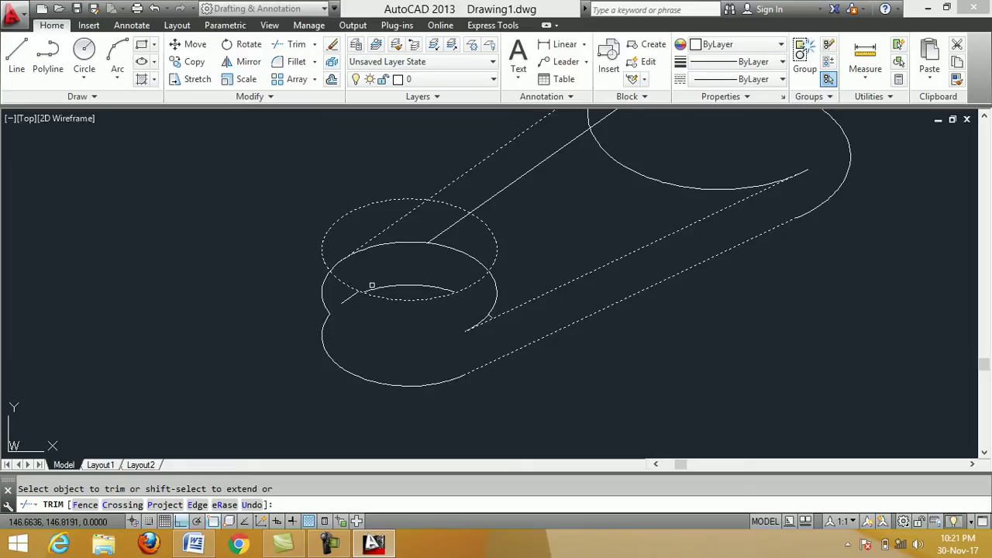
pyautogui.scroll(-2, 453, 273)
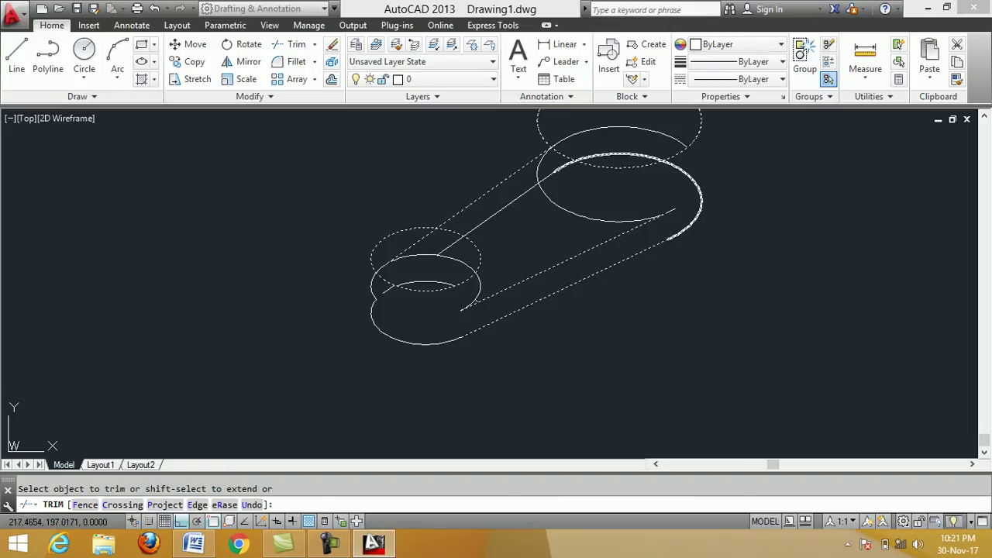
pyautogui.rightClick(571, 179)
pyautogui.click(586, 192)
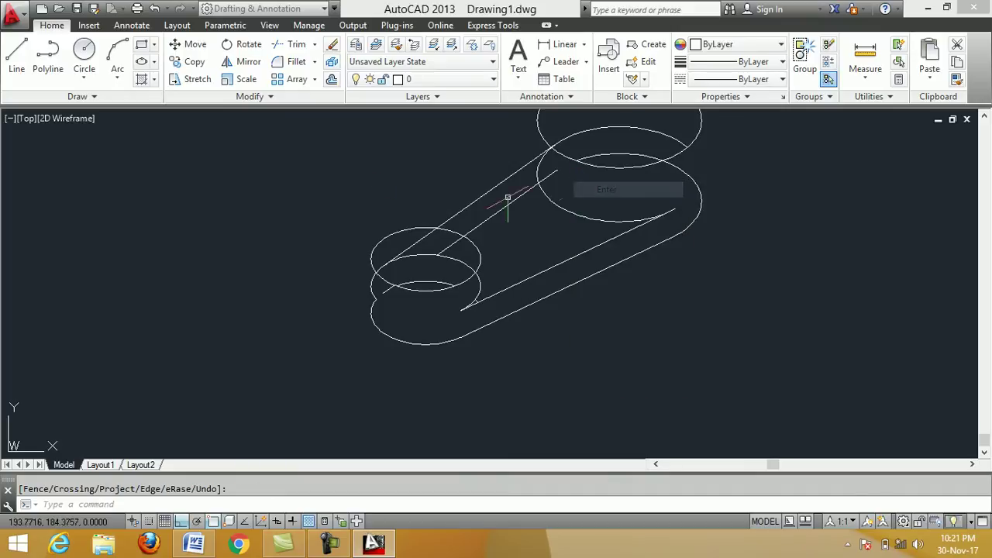
# Erase the hidden arc inside the small boss, a leftover stub and the line between the bosses
pyautogui.click(331, 47)
pyautogui.scroll(2, 432, 327)
pyautogui.click(417, 256)
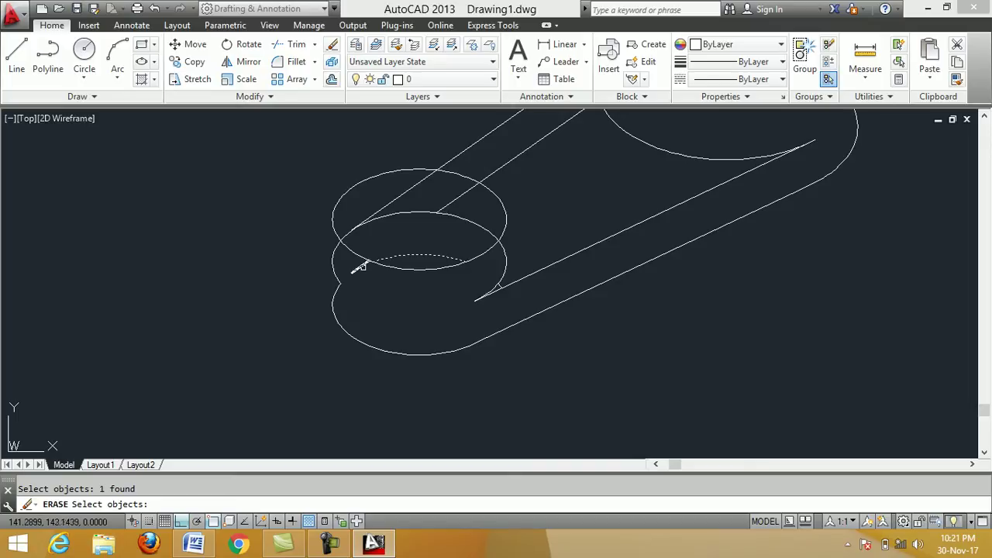
pyautogui.click(361, 266)
pyautogui.scroll(6, 512, 288)
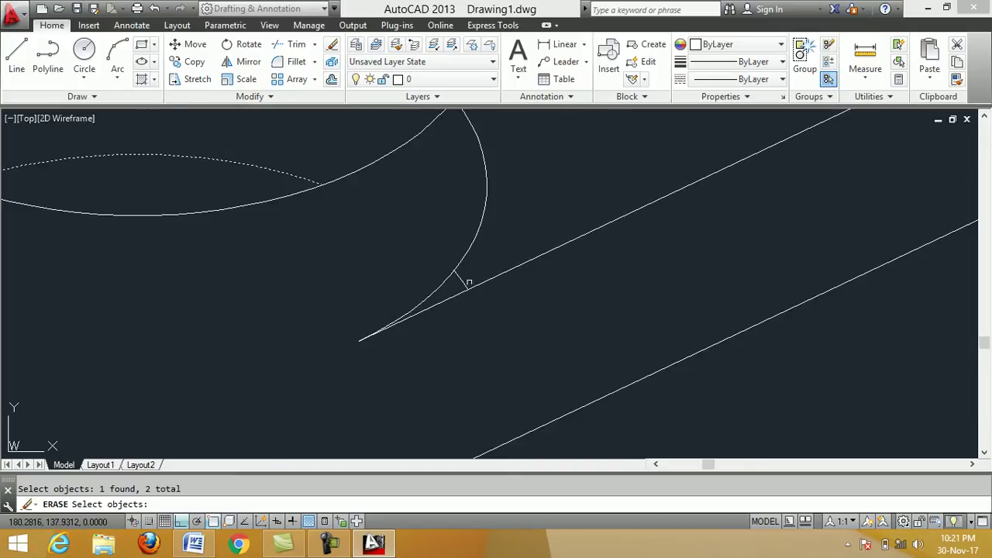
pyautogui.scroll(-5, 491, 313)
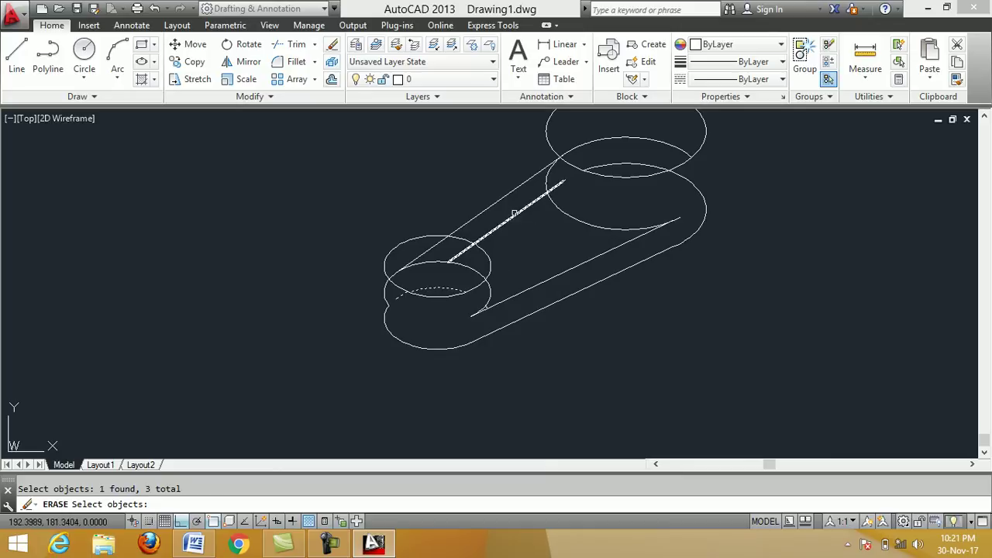
pyautogui.click(515, 213)
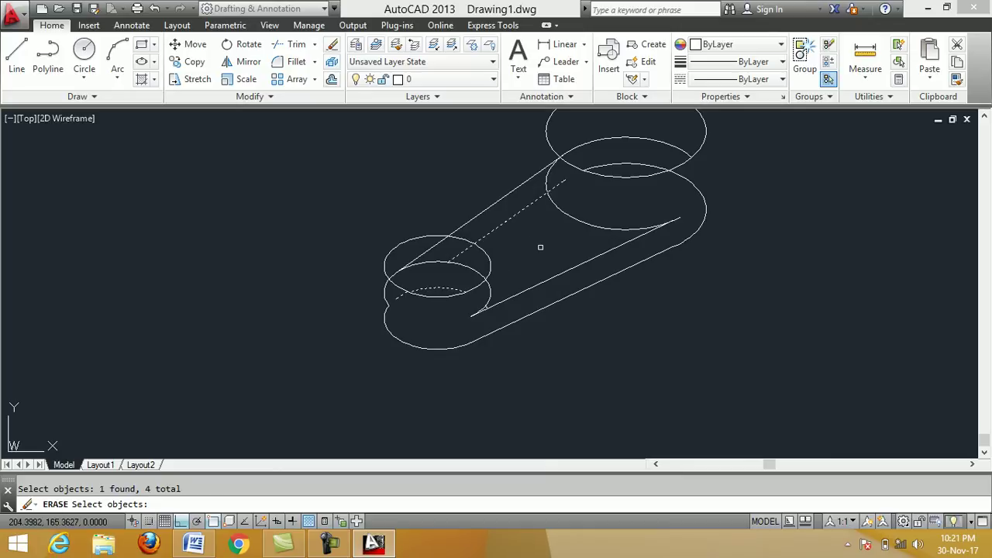
pyautogui.press('Return')
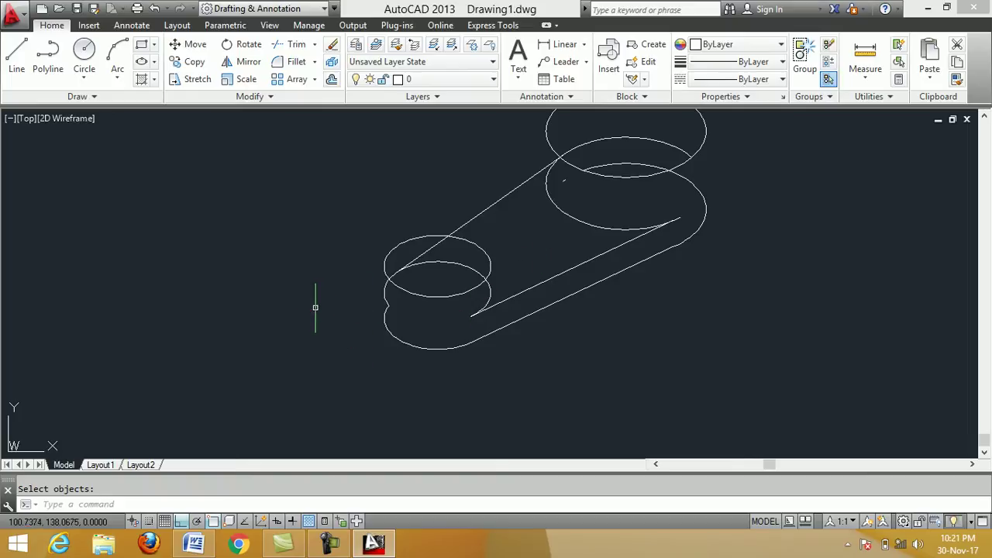
# Draw a trial line down the large boss's right side, then erase it
pyautogui.click(17, 67)
pyautogui.scroll(-2, 290, 244)
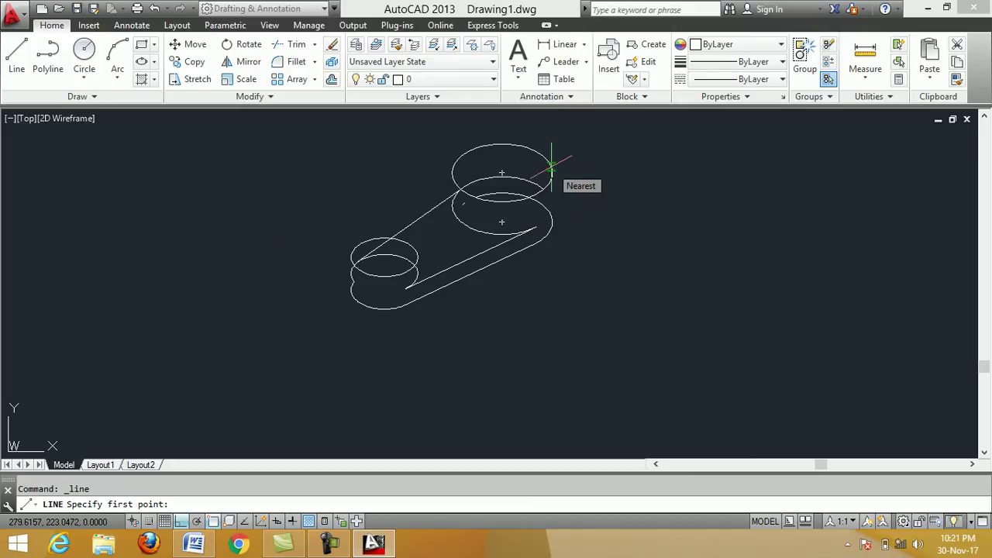
pyautogui.click(551, 166)
pyautogui.scroll(2, 549, 167)
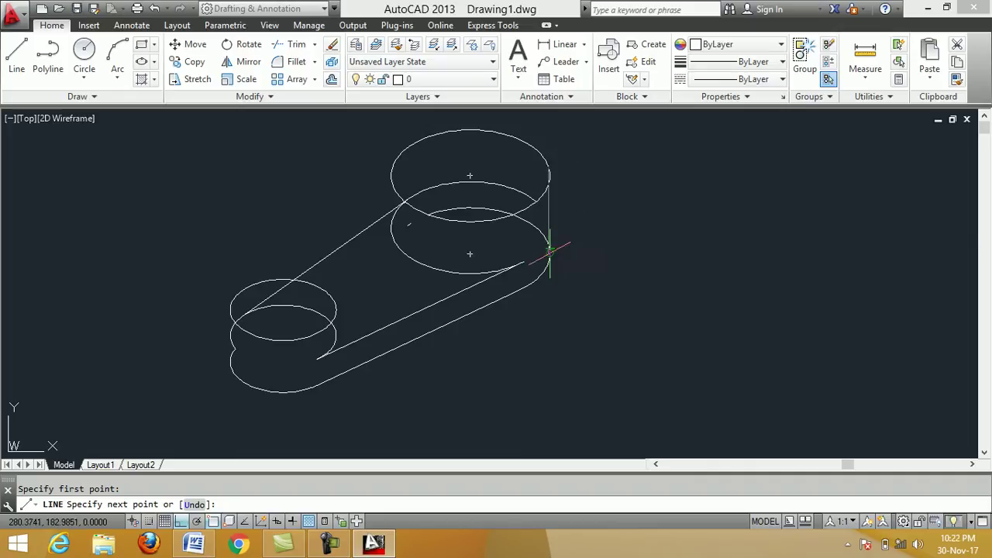
pyautogui.click(548, 251)
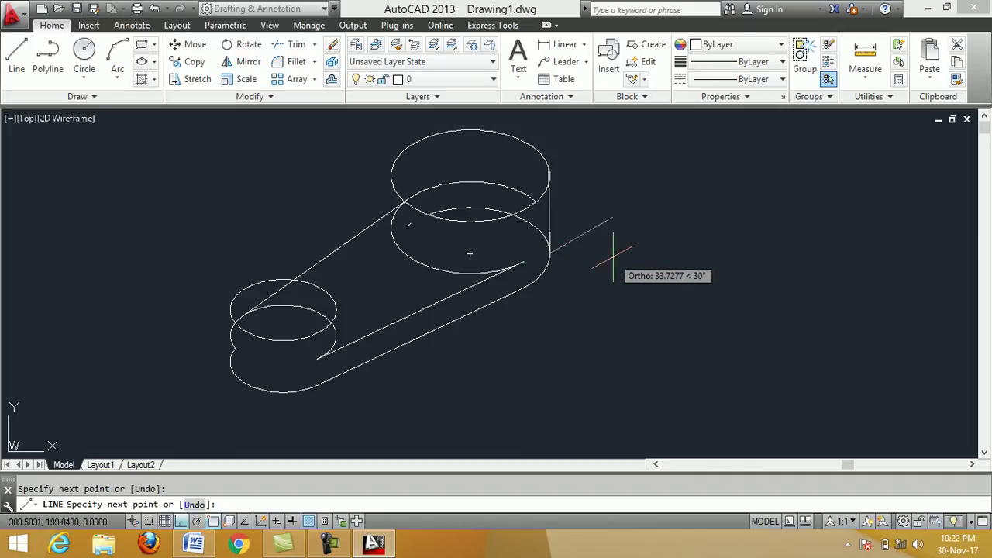
pyautogui.press('Return')
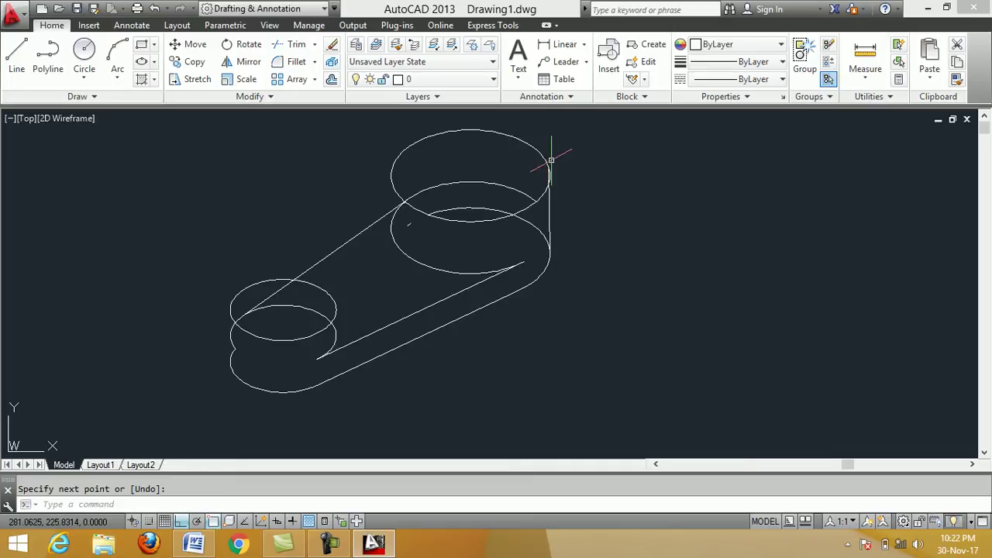
pyautogui.scroll(2, 551, 160)
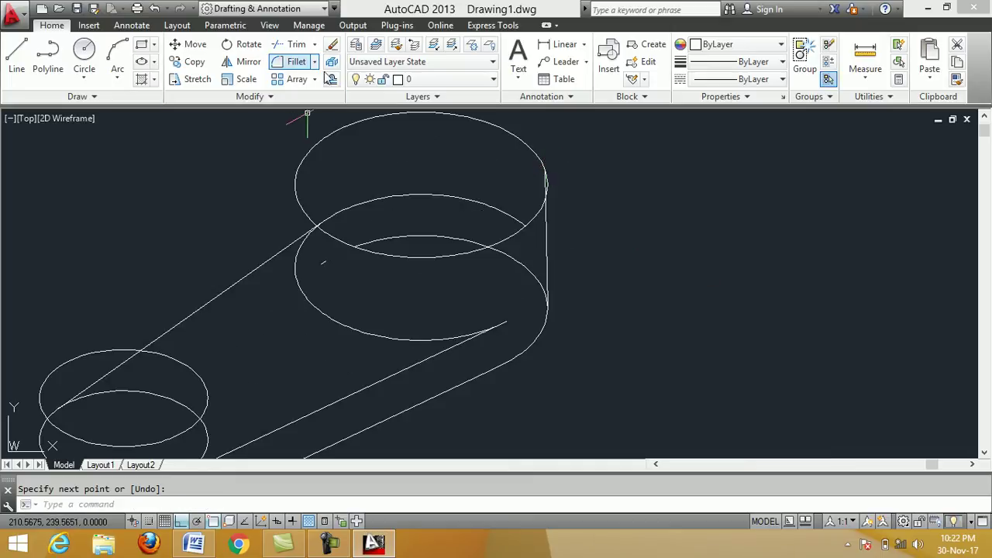
pyautogui.click(332, 44)
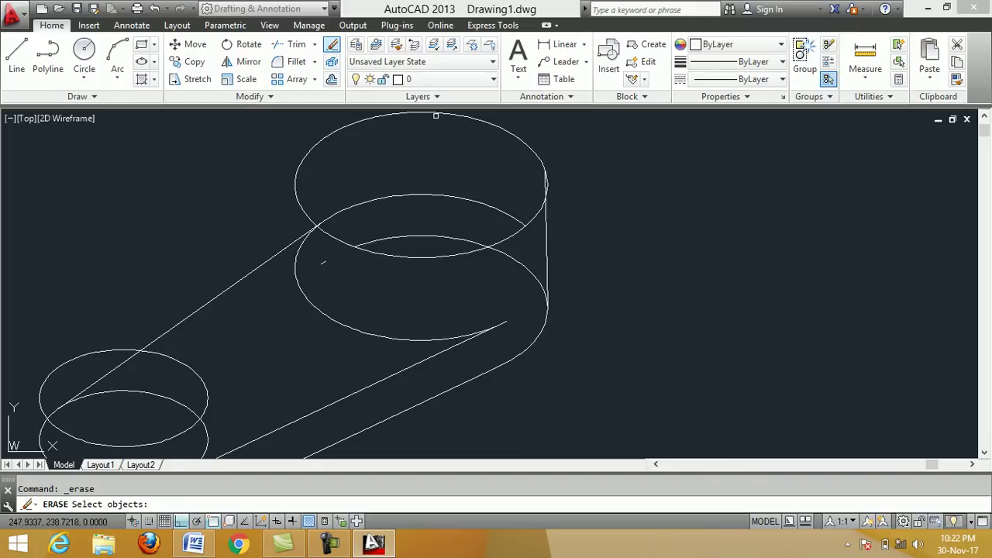
pyautogui.click(547, 232)
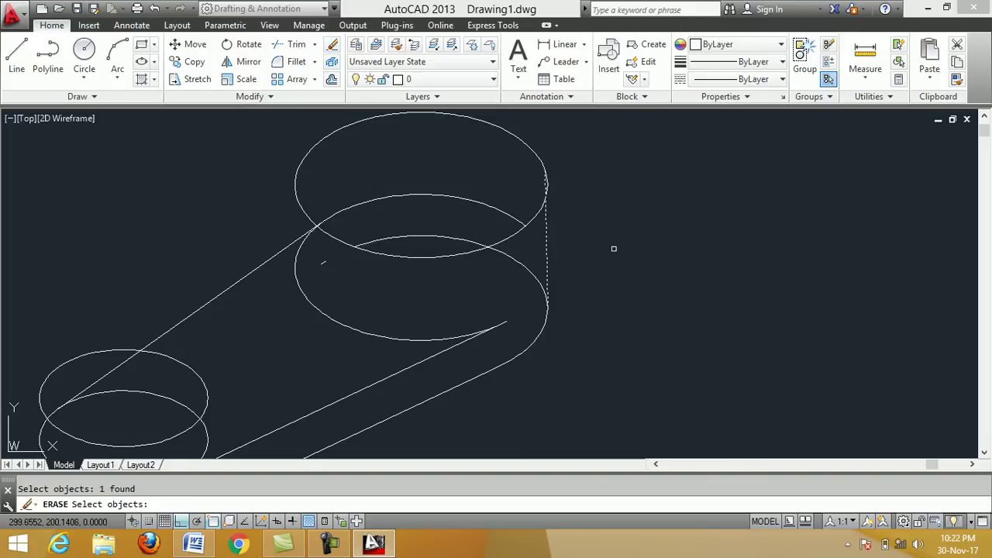
pyautogui.press('Return')
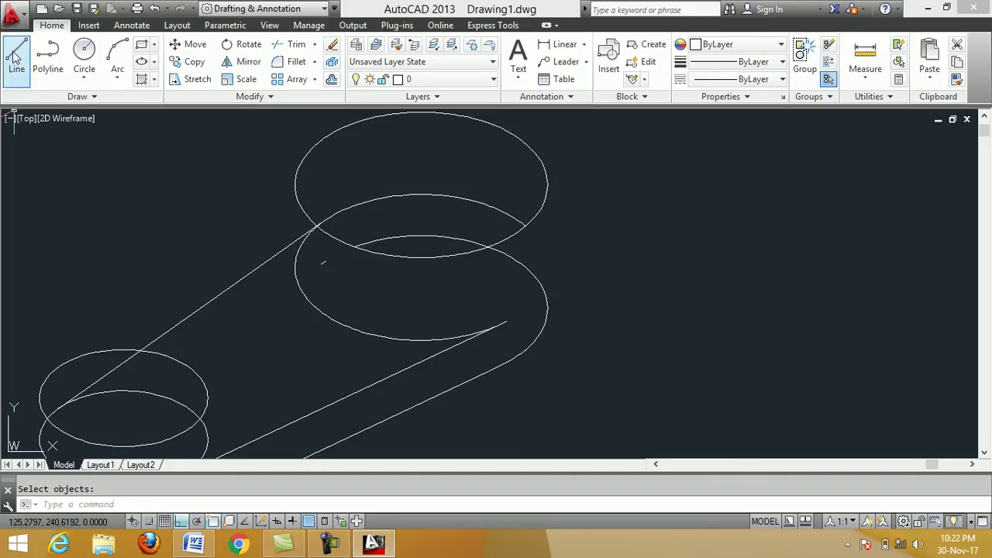
# Redraw the large boss's right edge from the top ellipse's tangent point to the lower ellipse
pyautogui.click(19, 56)
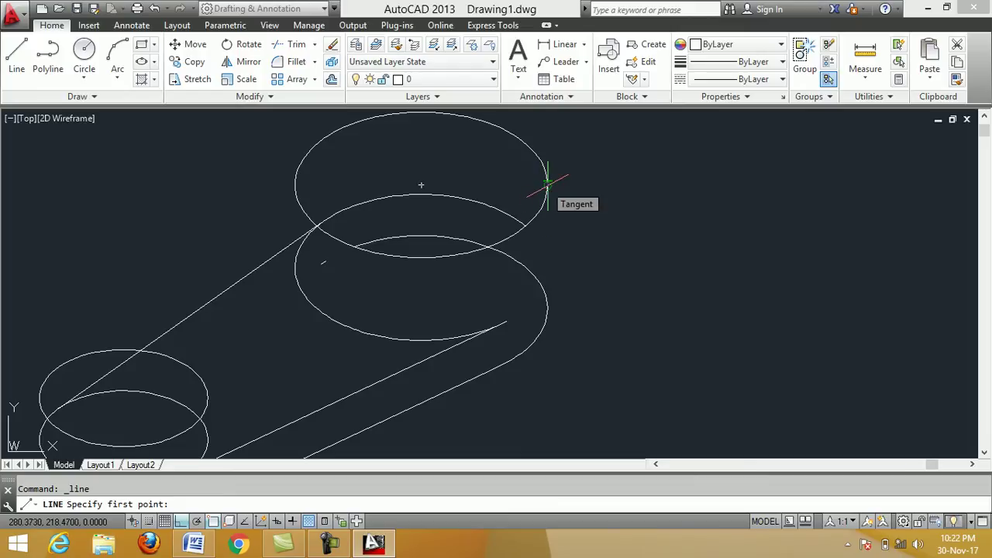
pyautogui.click(547, 185)
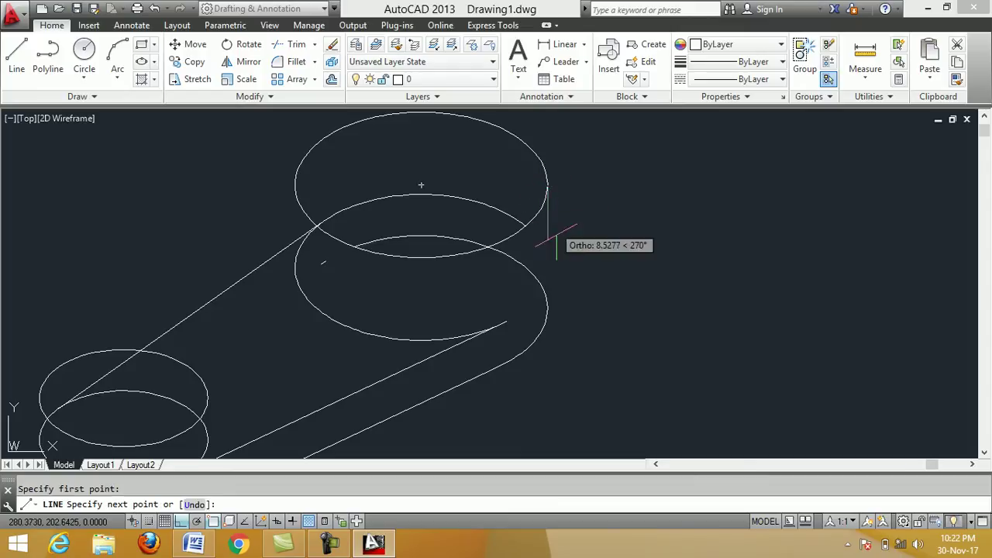
pyautogui.click(547, 306)
pyautogui.rightClick(597, 276)
pyautogui.click(629, 285)
pyautogui.scroll(-4, 645, 254)
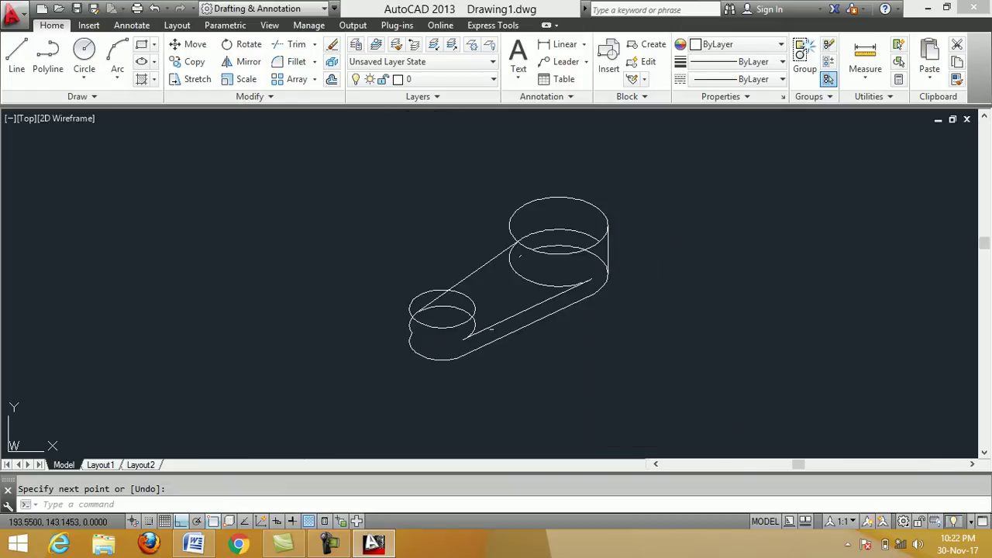
pyautogui.scroll(2, 496, 330)
pyautogui.scroll(2, 496, 330)
pyautogui.scroll(3, 559, 250)
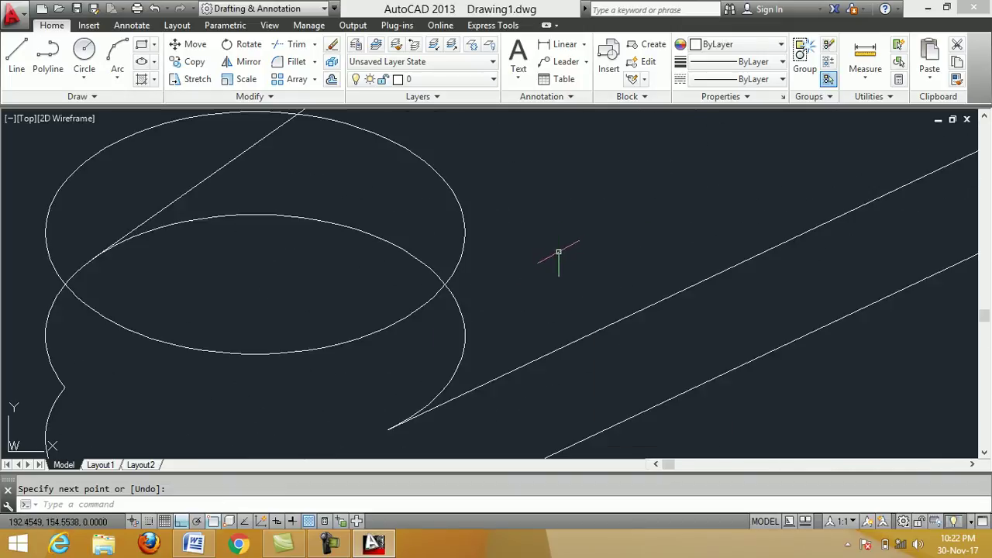
pyautogui.scroll(-3, 300, 228)
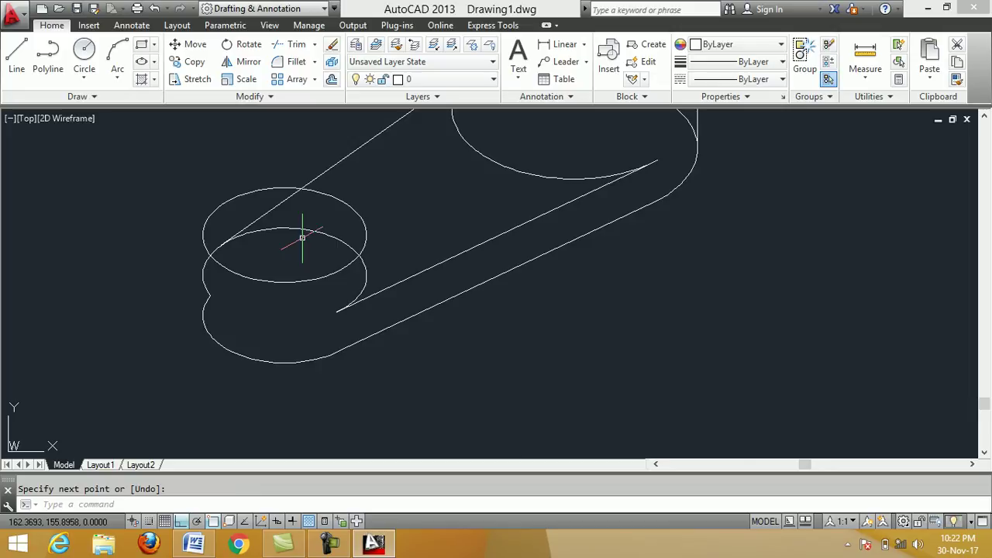
# Draw a trial line on the small boss's right side, then erase it
pyautogui.click(17, 55)
pyautogui.scroll(-3, 395, 206)
pyautogui.scroll(3, 413, 172)
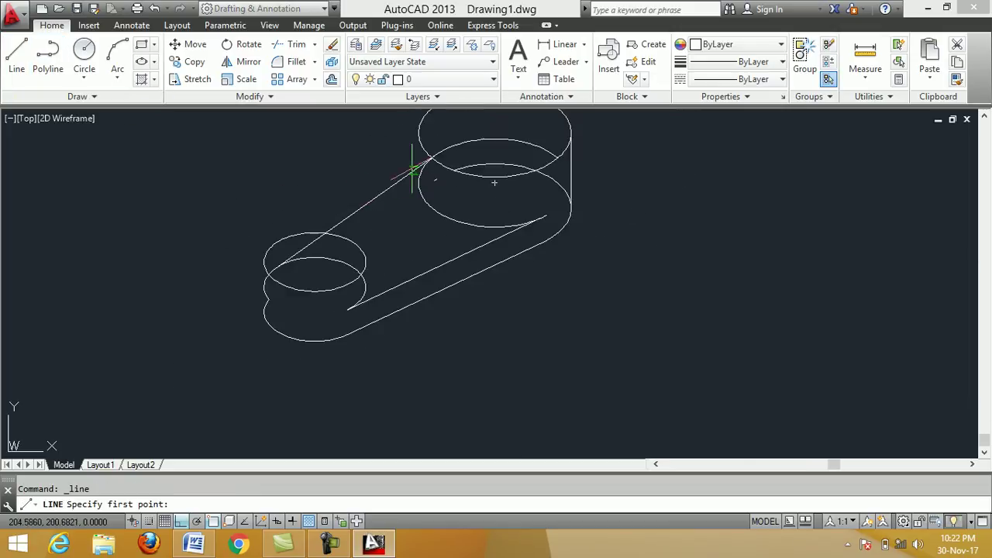
pyautogui.scroll(2, 412, 172)
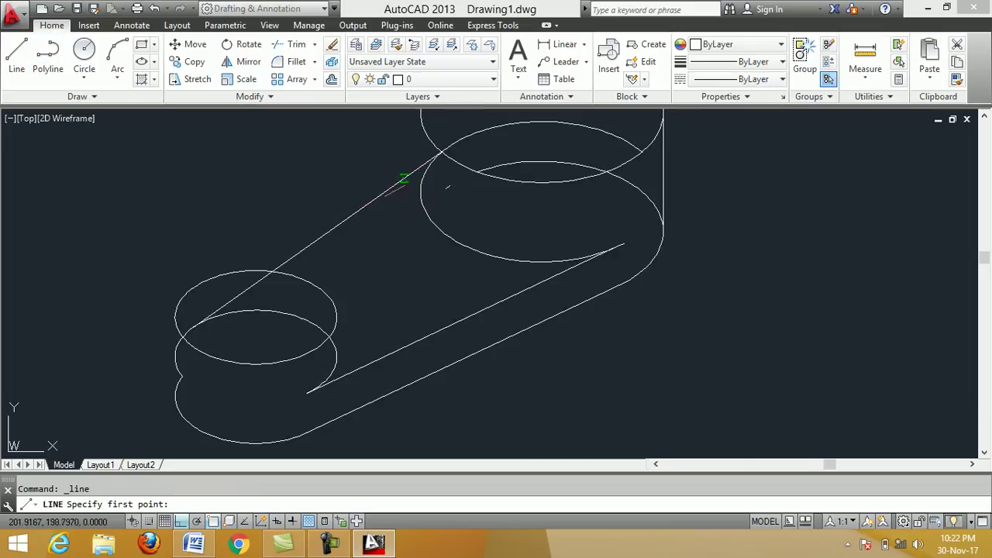
pyautogui.click(336, 316)
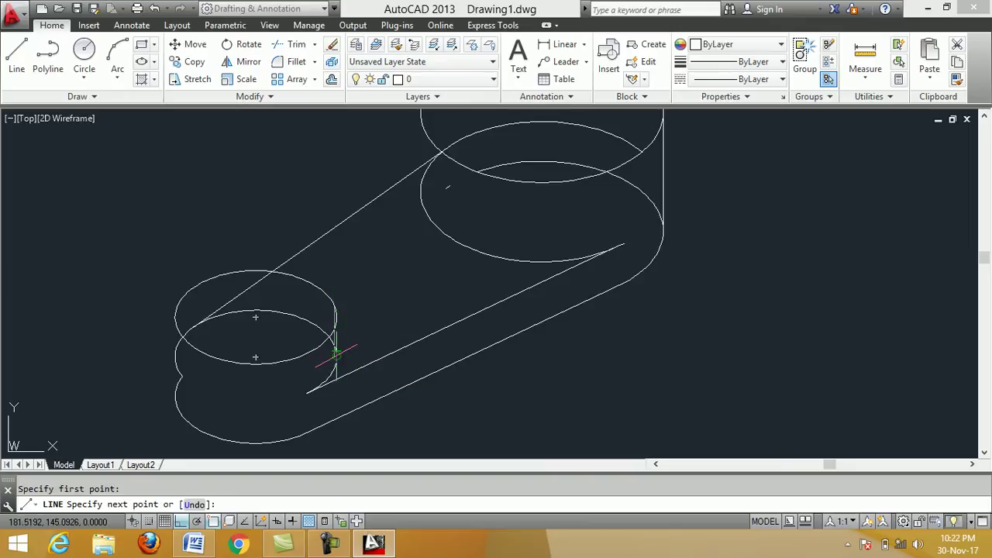
pyautogui.rightClick(363, 328)
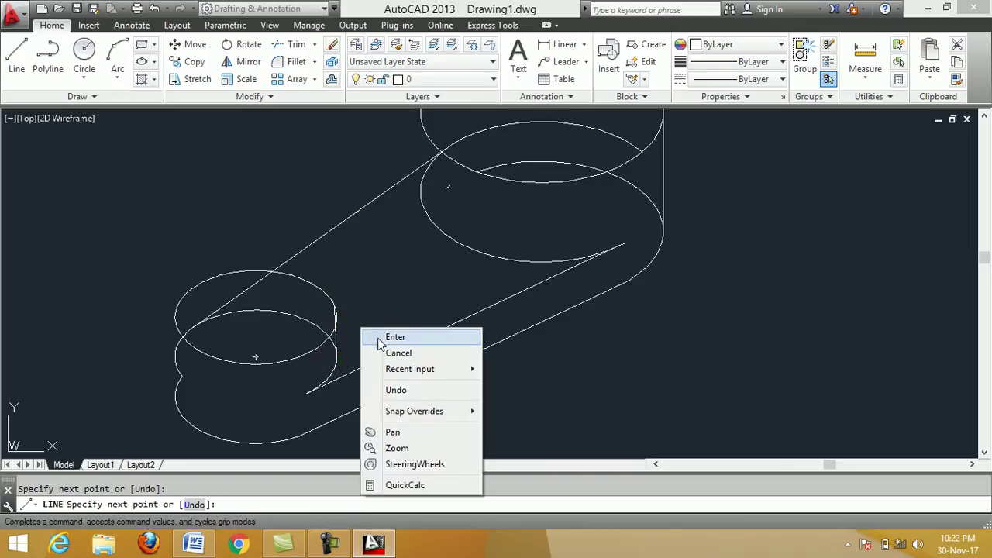
pyautogui.click(383, 335)
pyautogui.scroll(3, 331, 354)
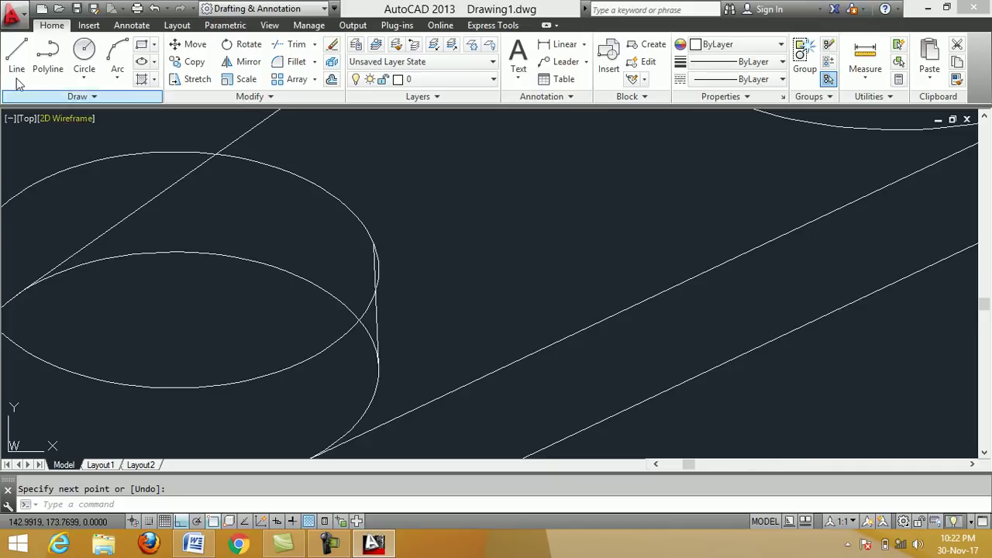
pyautogui.click(332, 44)
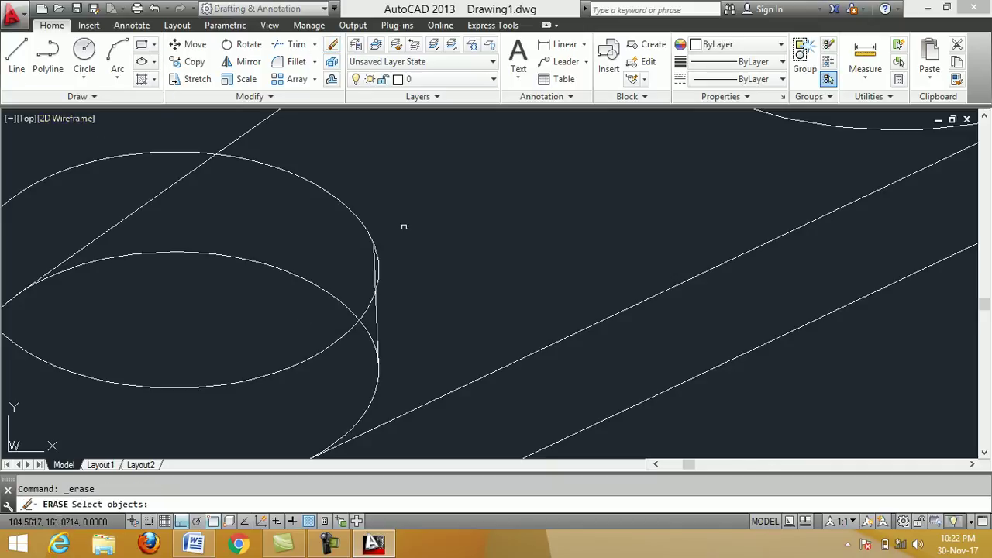
pyautogui.click(378, 305)
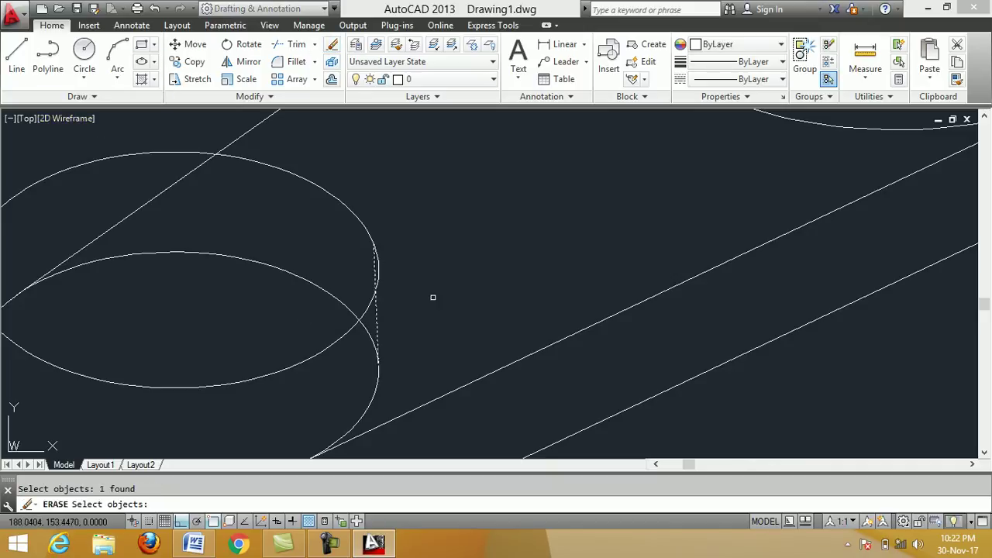
pyautogui.press('Return')
# Draw the small boss's right edge tangent from its top ellipse to the lower ellipse
pyautogui.click(19, 61)
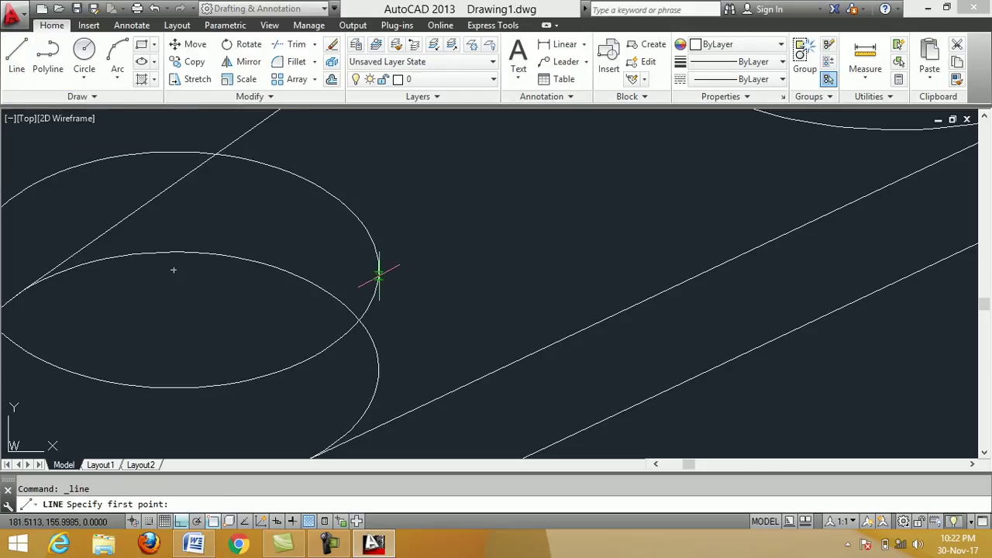
pyautogui.click(378, 273)
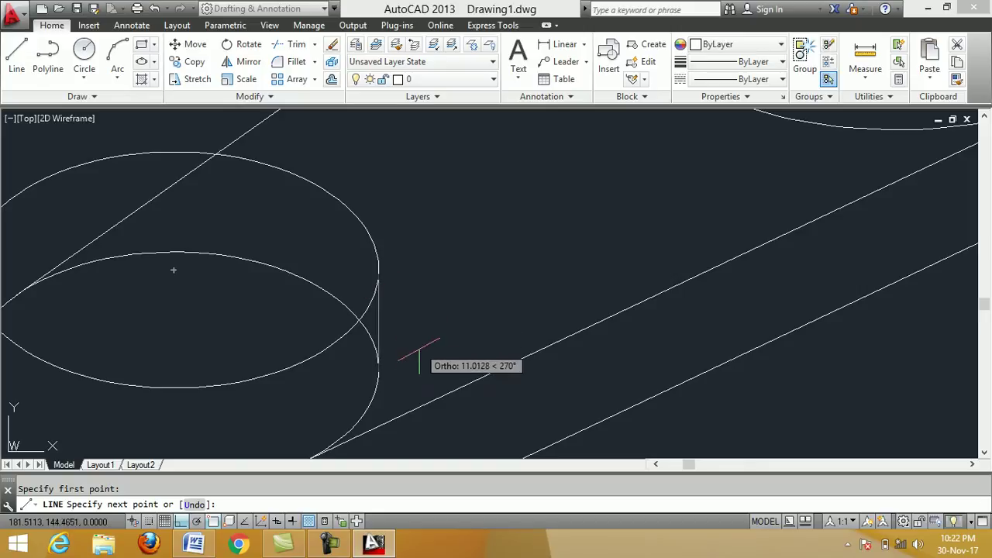
pyautogui.click(378, 371)
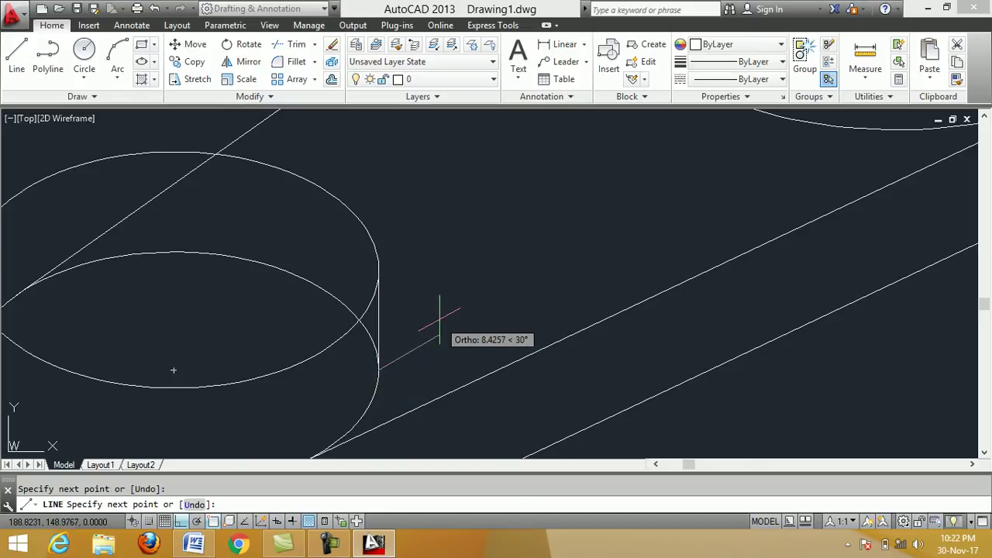
pyautogui.rightClick(441, 321)
pyautogui.click(474, 331)
pyautogui.scroll(-4, 471, 235)
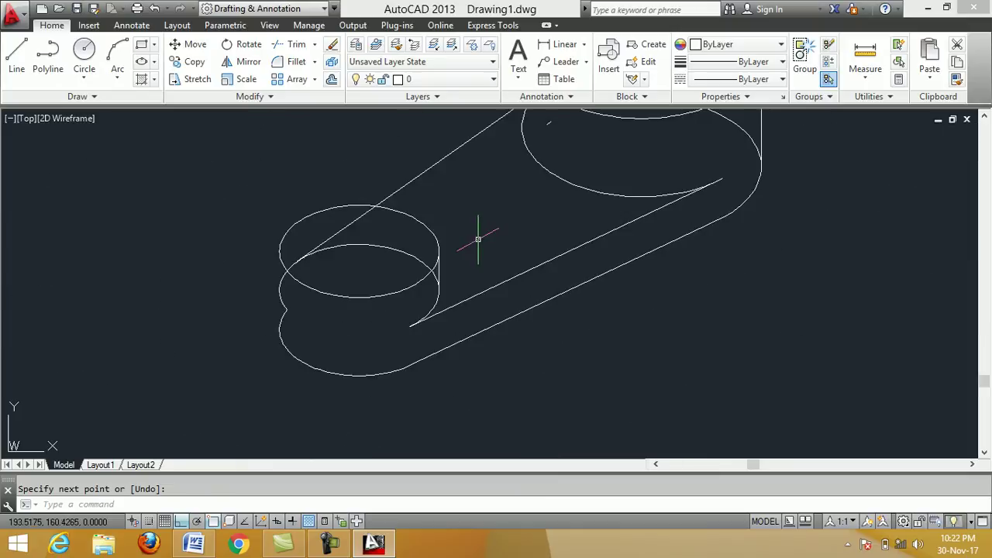
# Draw a line on the small boss's left edge, then erase it as misplaced
pyautogui.click(17, 58)
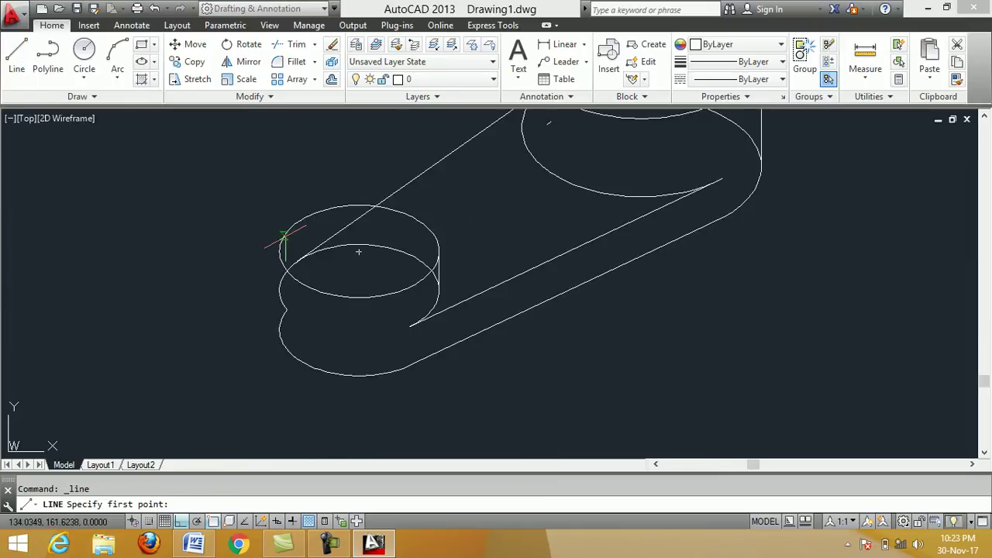
pyautogui.click(285, 236)
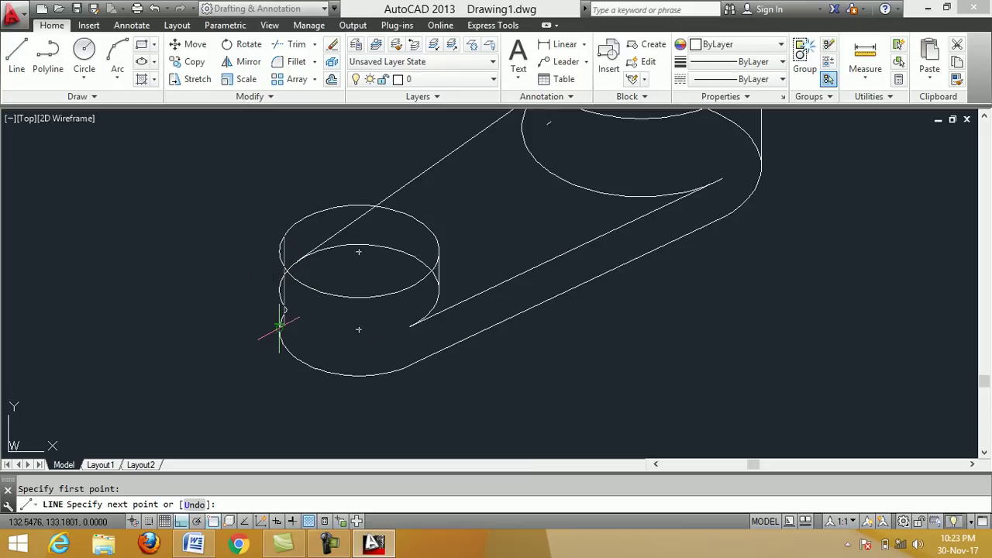
pyautogui.click(262, 313)
pyautogui.rightClick(261, 294)
pyautogui.click(274, 302)
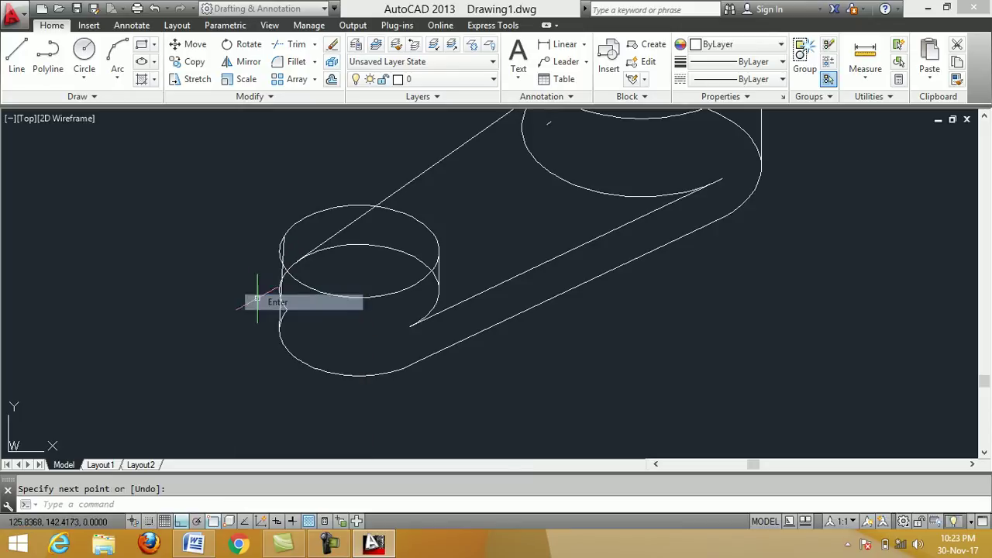
pyautogui.click(332, 44)
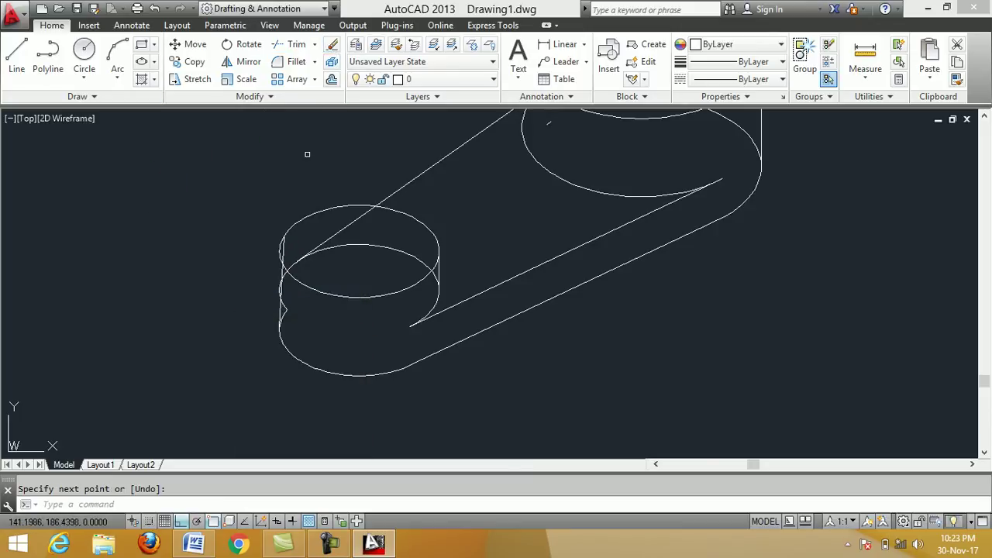
pyautogui.scroll(2, 299, 232)
pyautogui.click(274, 256)
pyautogui.press('Return')
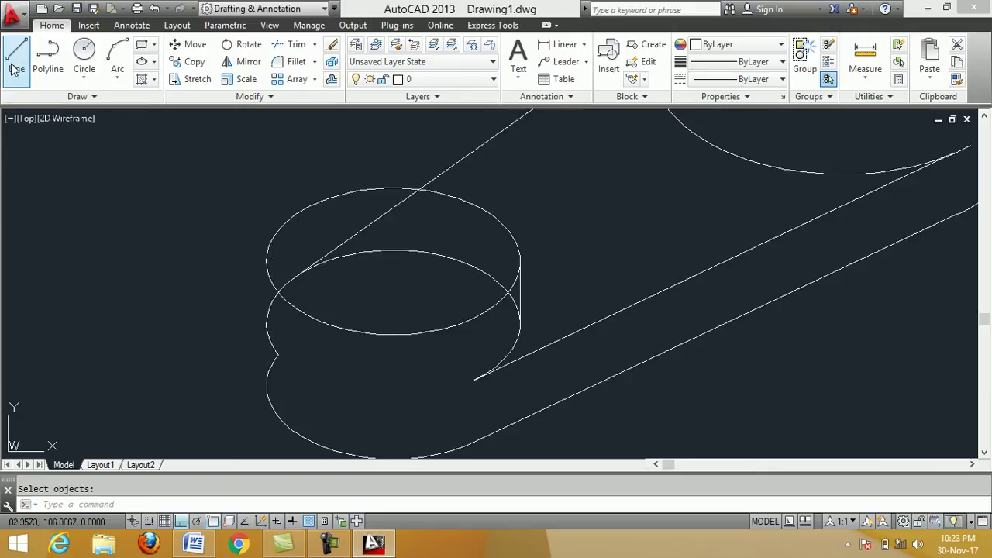
# Draw the small boss's left edge tangent from the lower ellipse to the upper ellipse
pyautogui.click(17, 58)
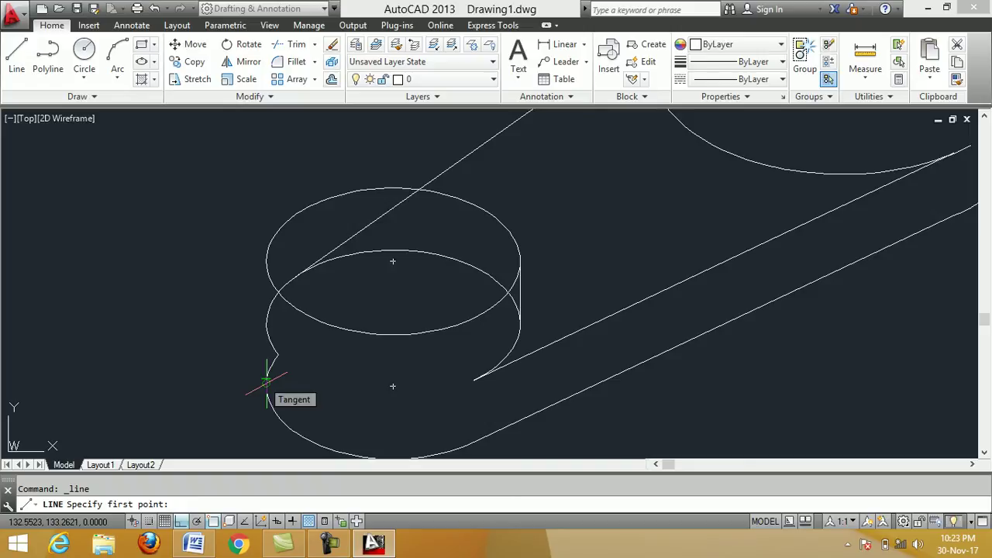
pyautogui.click(266, 381)
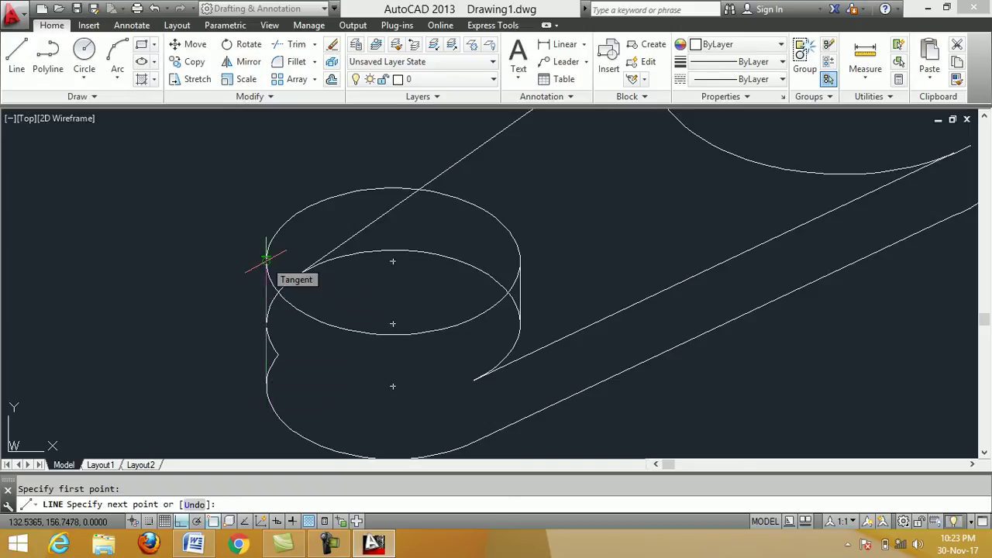
pyautogui.click(266, 258)
pyautogui.rightClick(230, 277)
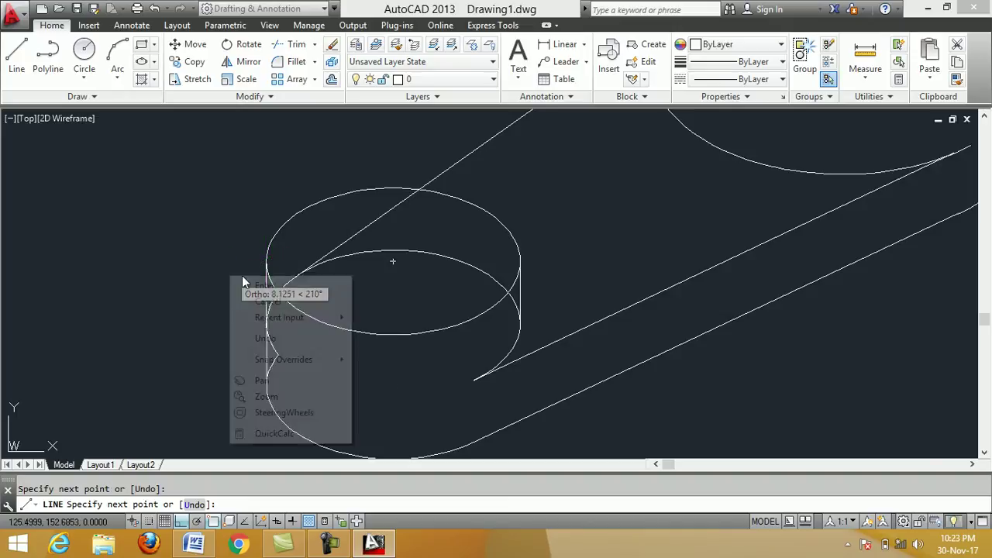
pyautogui.click(264, 285)
pyautogui.scroll(-3, 234, 256)
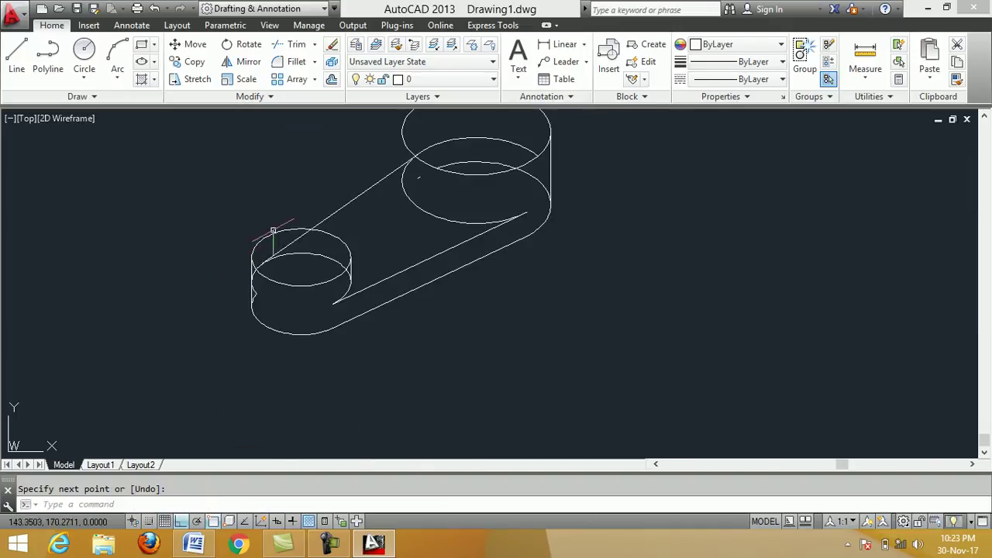
pyautogui.scroll(-3, 359, 190)
pyautogui.scroll(3, 387, 170)
pyautogui.scroll(3, 388, 183)
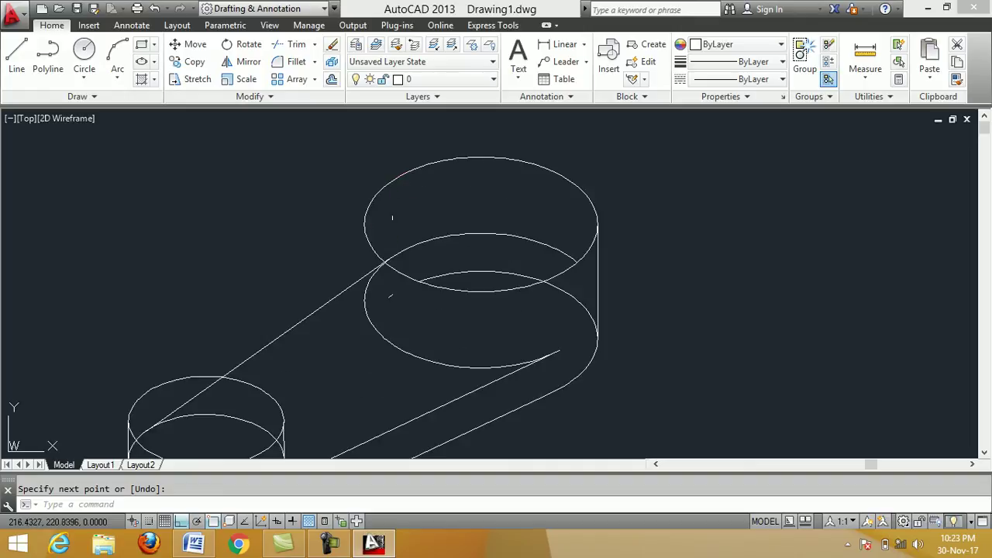
# Draw a stray line on the large boss's left edge, then erase it
pyautogui.click(16, 51)
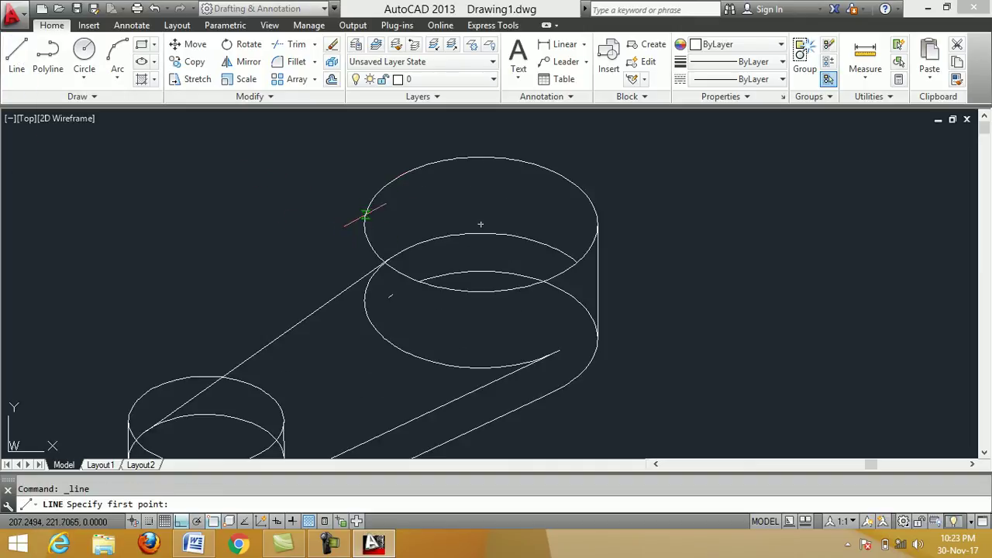
pyautogui.click(365, 218)
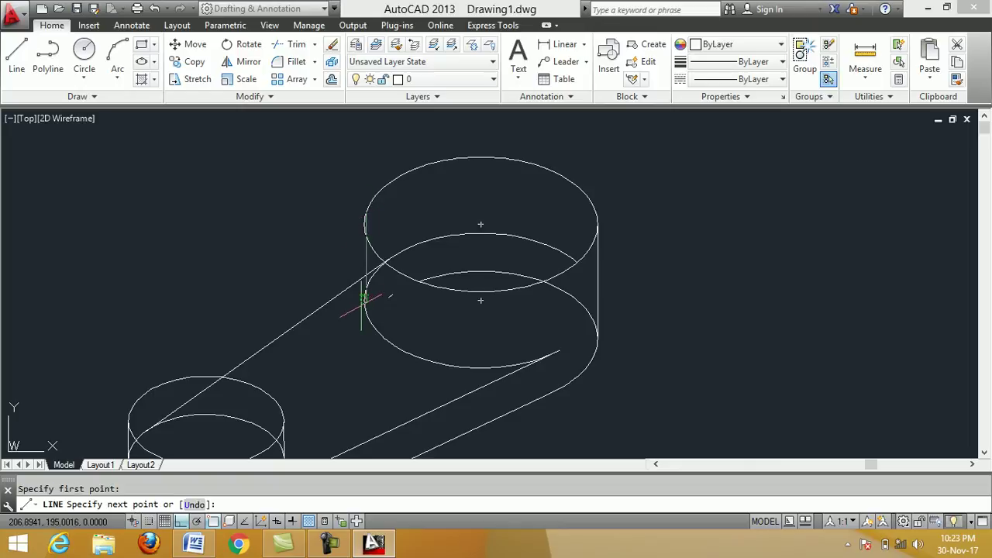
pyautogui.rightClick(333, 263)
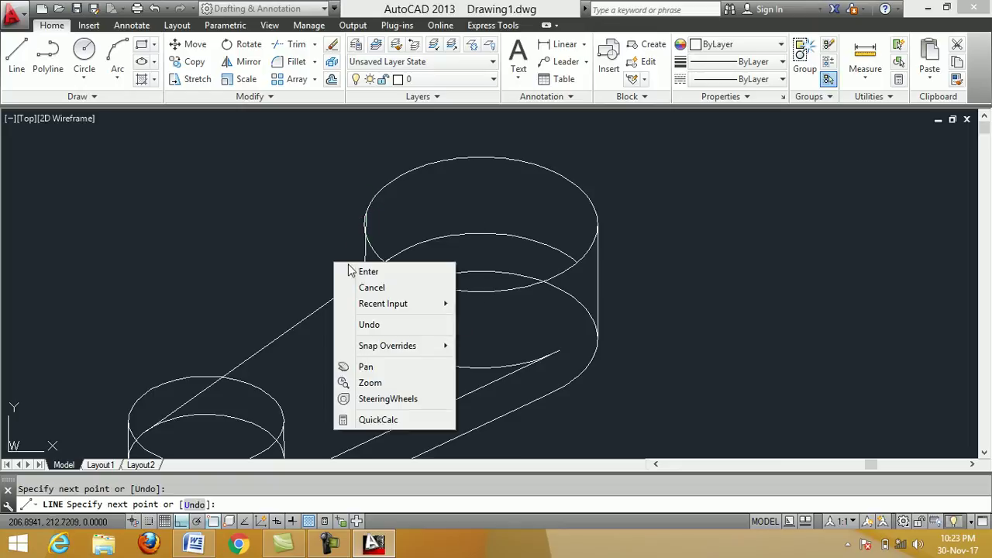
pyautogui.click(353, 269)
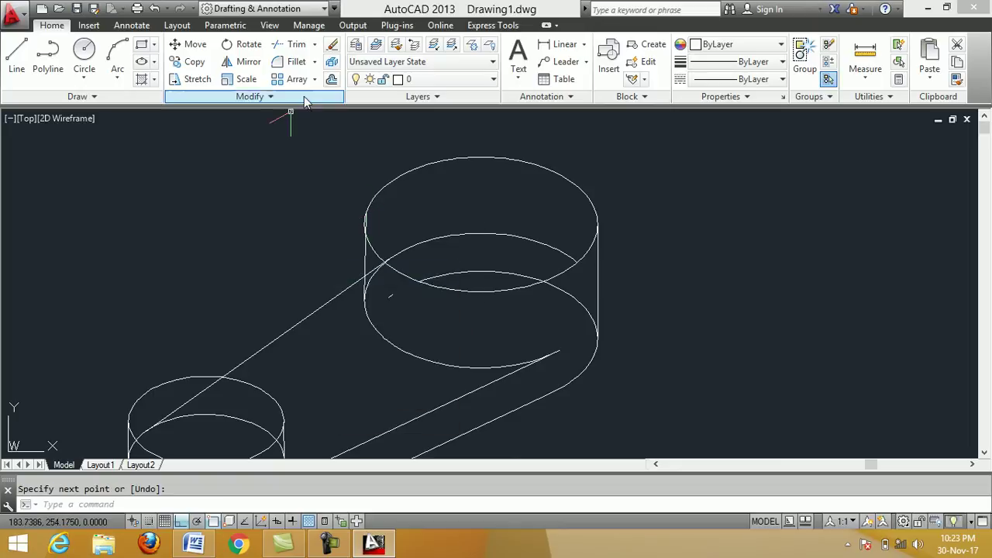
pyautogui.click(332, 44)
pyautogui.click(361, 259)
pyautogui.press('Return')
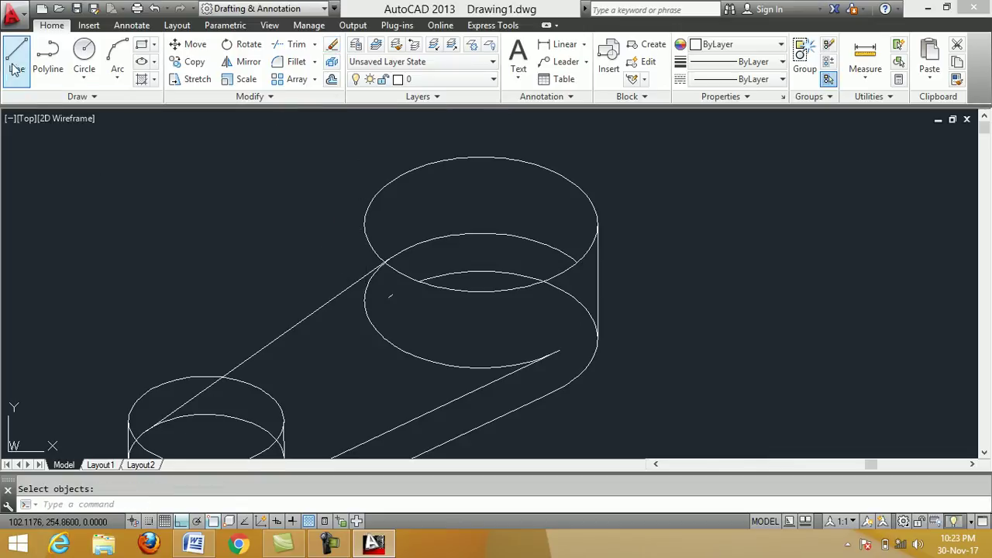
# Draw the large boss's left edge tangent from the upper ellipse to the lower ellipse
pyautogui.click(17, 56)
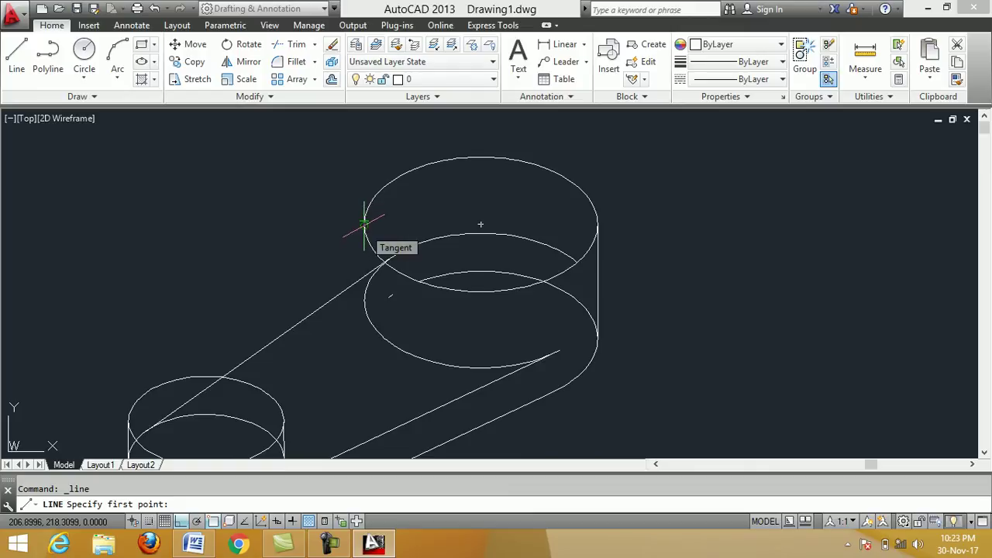
pyautogui.click(363, 224)
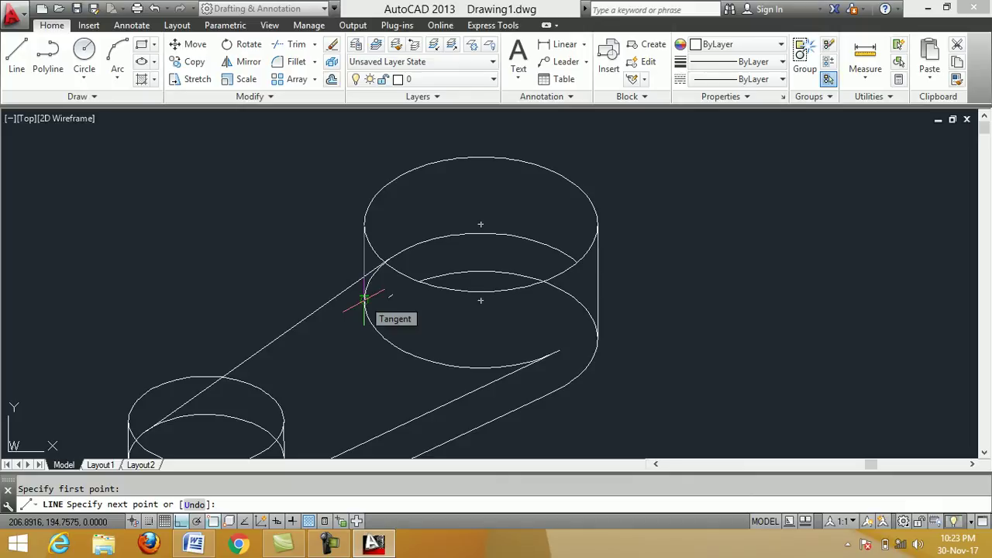
pyautogui.click(363, 301)
pyautogui.rightClick(364, 317)
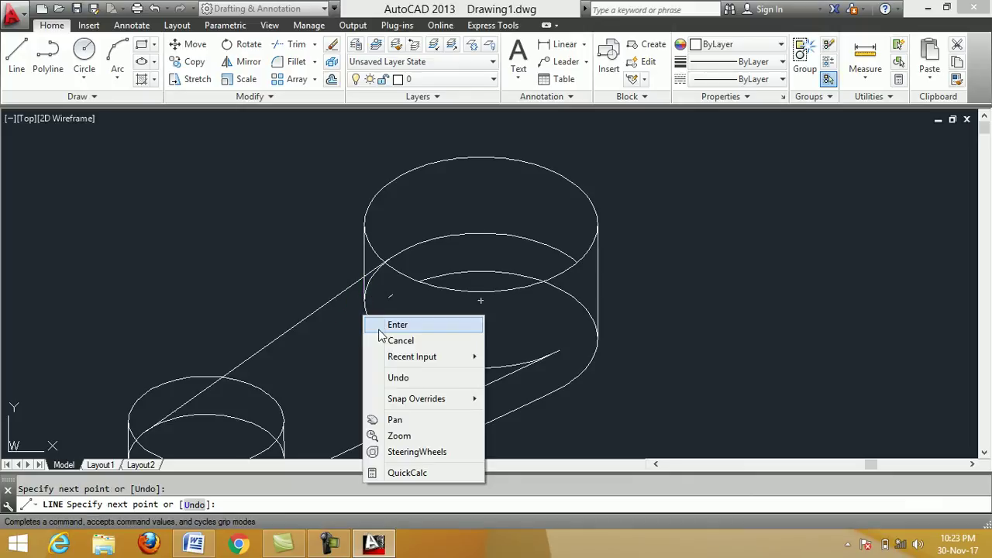
pyautogui.click(387, 325)
pyautogui.scroll(-4, 521, 273)
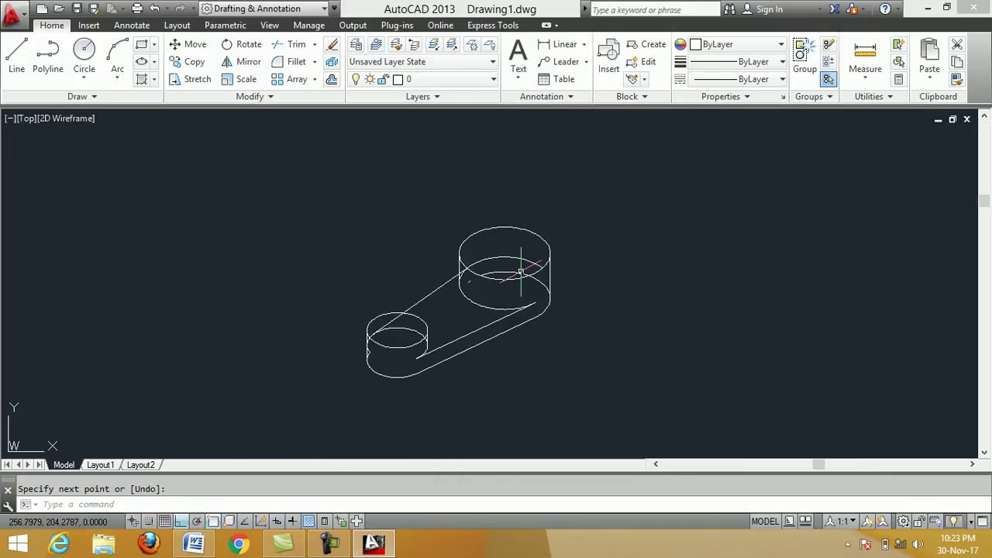
pyautogui.scroll(3, 392, 349)
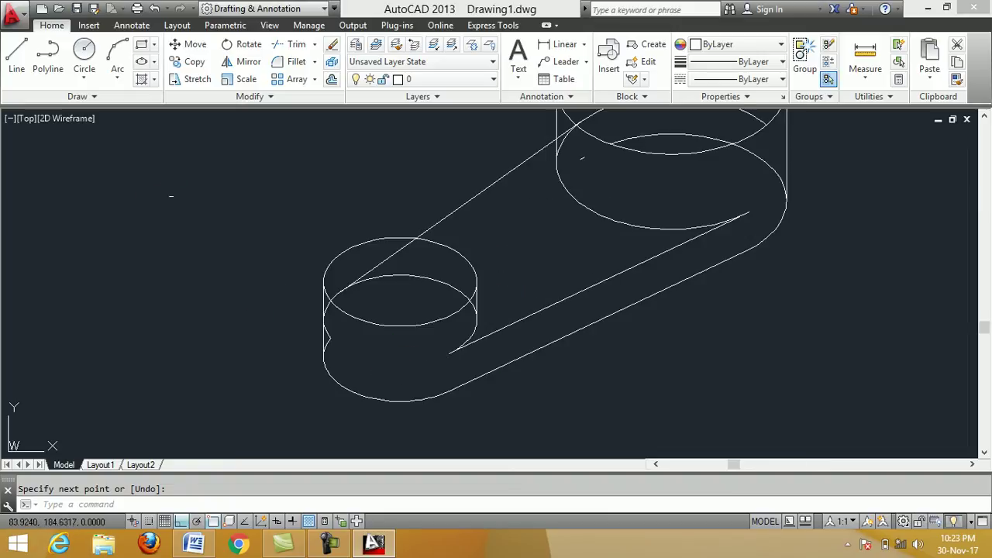
# Start TRIM and window-select the whole lever as cutting edges
pyautogui.click(277, 53)
pyautogui.scroll(-2, 331, 226)
pyautogui.scroll(-2, 332, 229)
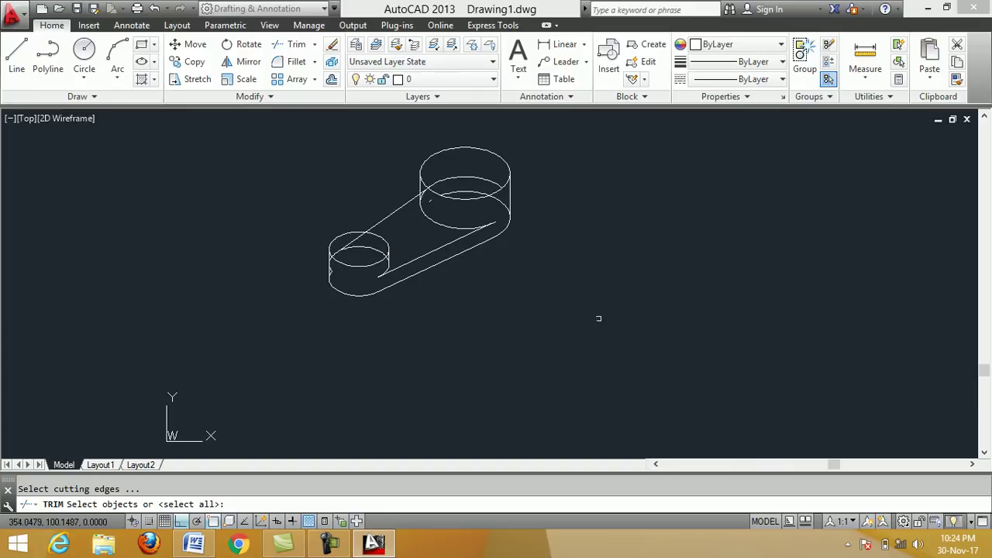
pyautogui.click(605, 320)
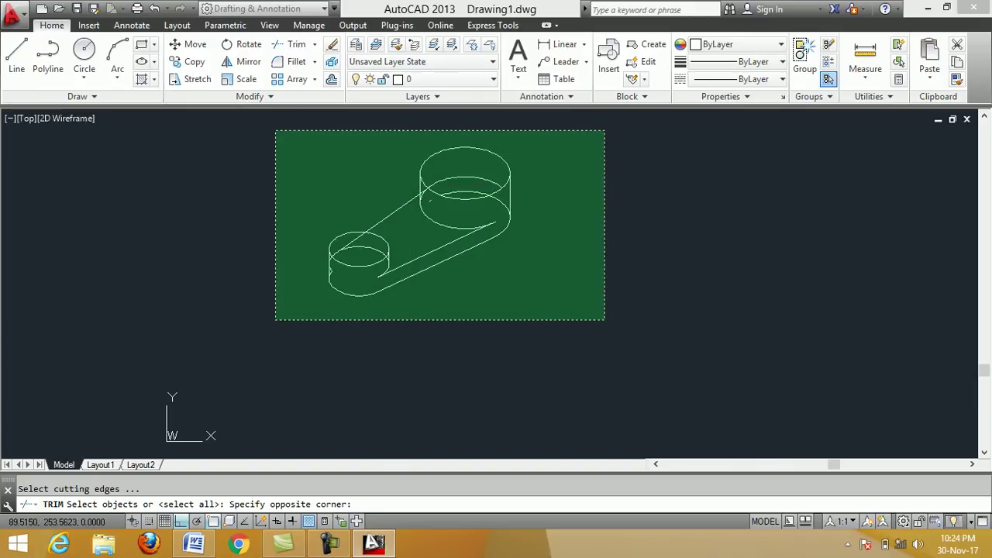
pyautogui.click(276, 131)
pyautogui.press('Return')
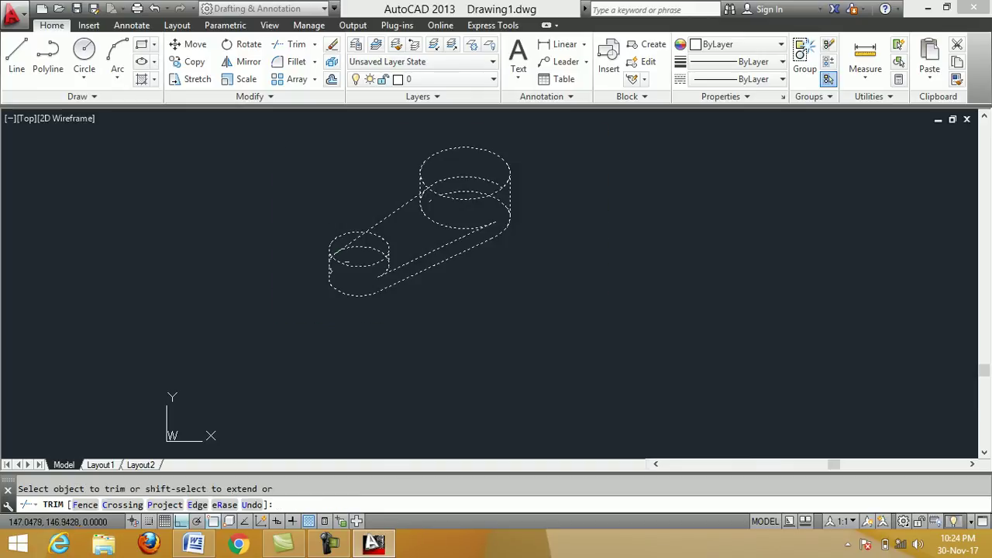
# Trim away the hidden back arcs of the ellipses behind the bosses
pyautogui.scroll(4, 343, 275)
pyautogui.scroll(4, 297, 257)
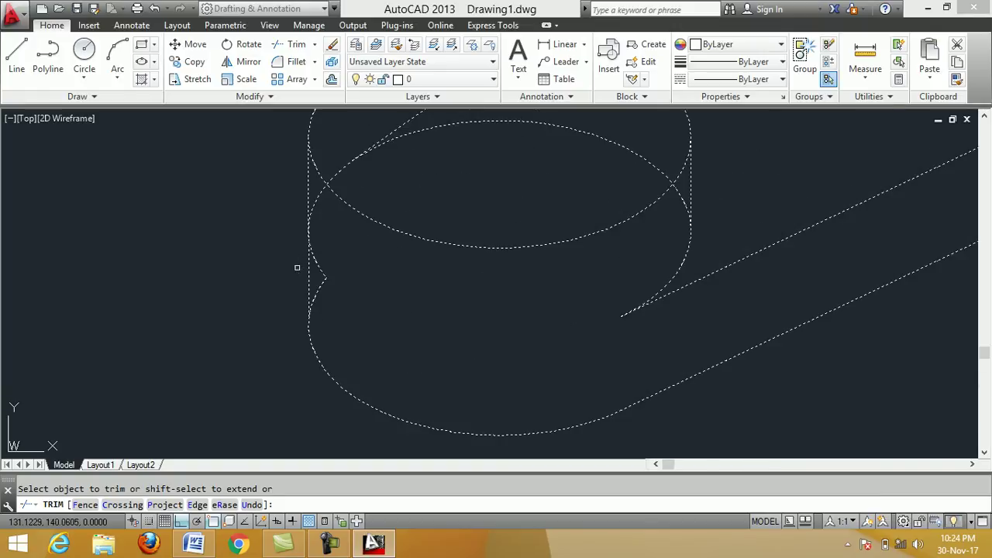
pyautogui.click(321, 267)
pyautogui.click(315, 200)
pyautogui.click(345, 166)
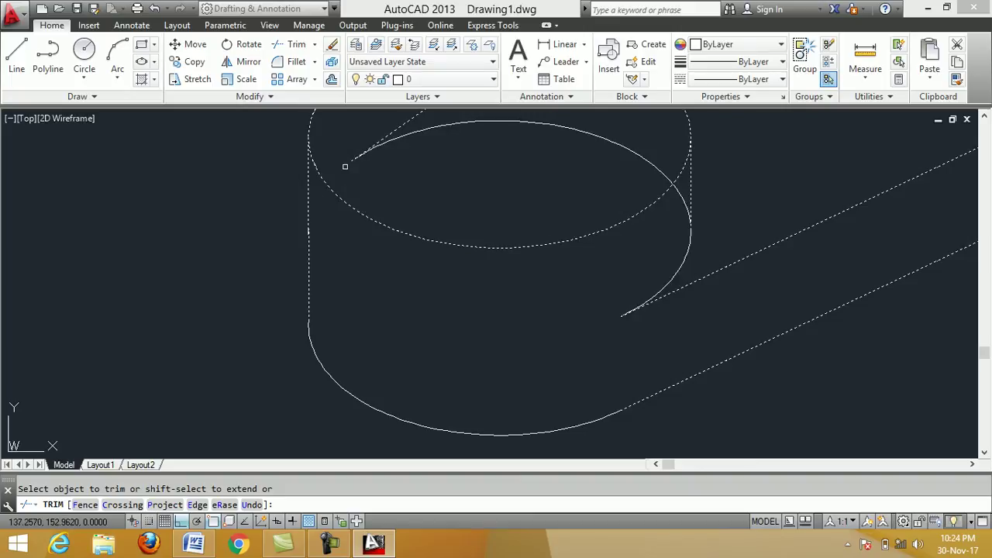
pyautogui.click(396, 139)
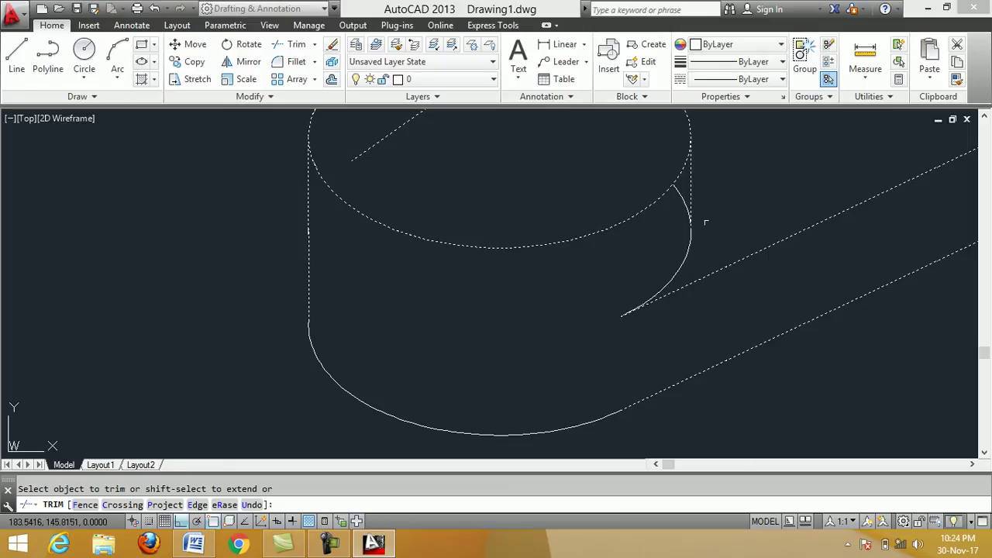
pyautogui.click(682, 186)
pyautogui.scroll(-6, 624, 248)
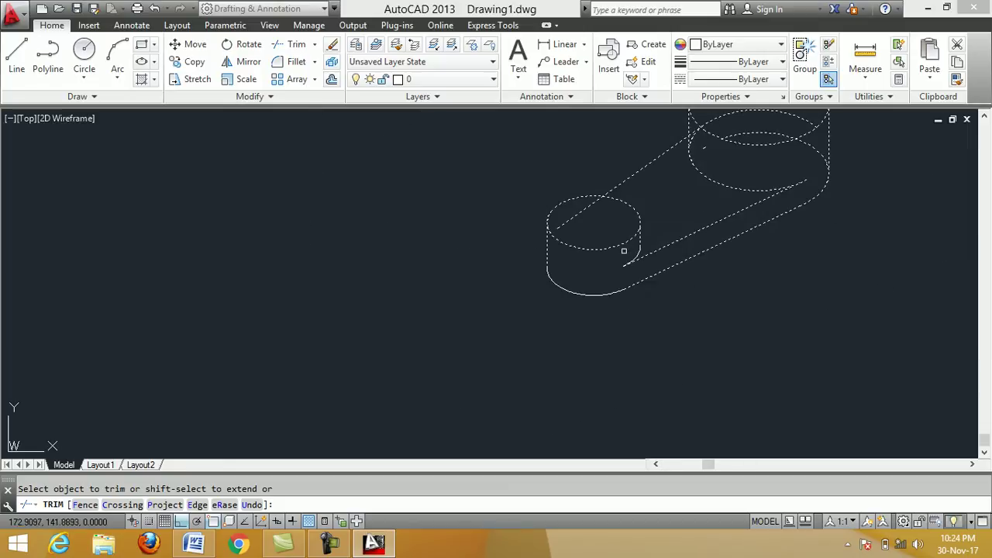
pyautogui.scroll(-2, 624, 248)
pyautogui.scroll(4, 795, 153)
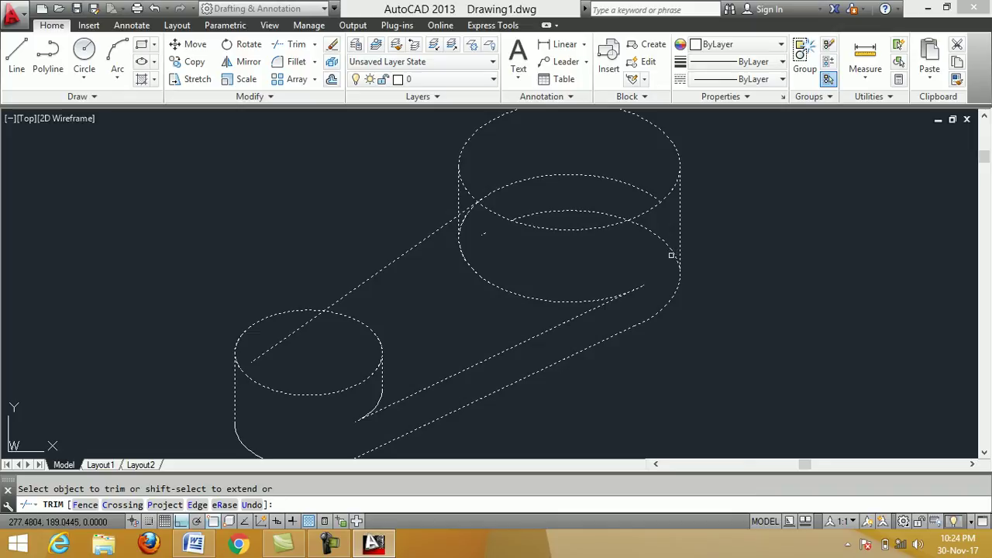
pyautogui.click(672, 253)
# Trim the hidden arcs inside the large boss and cut the arm line back to its edge
pyautogui.scroll(4, 668, 251)
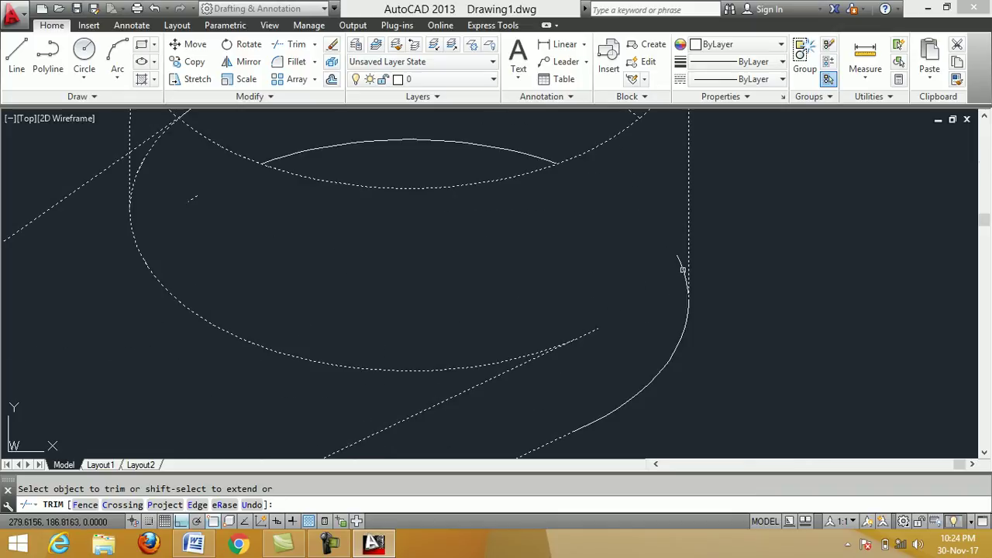
pyautogui.scroll(4, 677, 288)
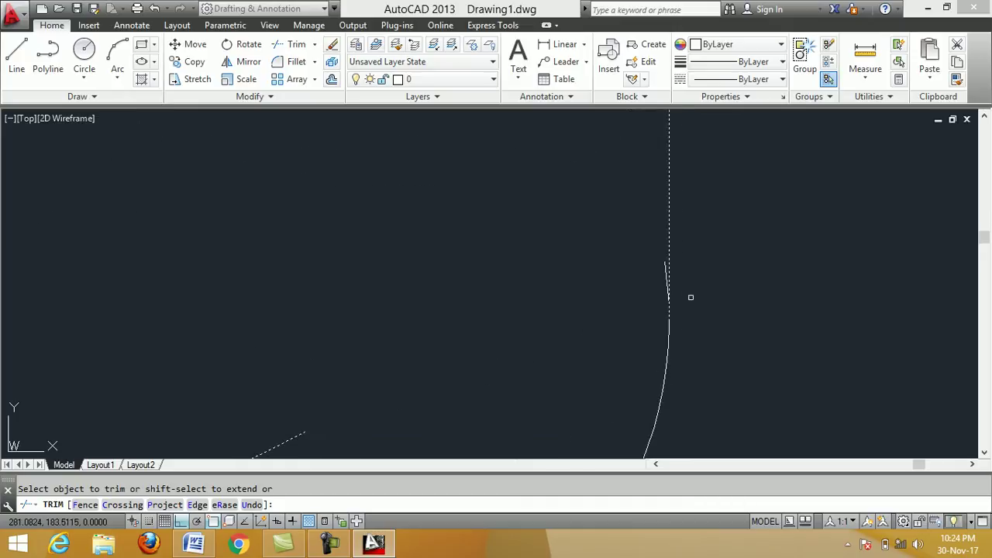
pyautogui.scroll(-1, 647, 256)
pyautogui.scroll(-2, 643, 255)
pyautogui.scroll(-2, 631, 254)
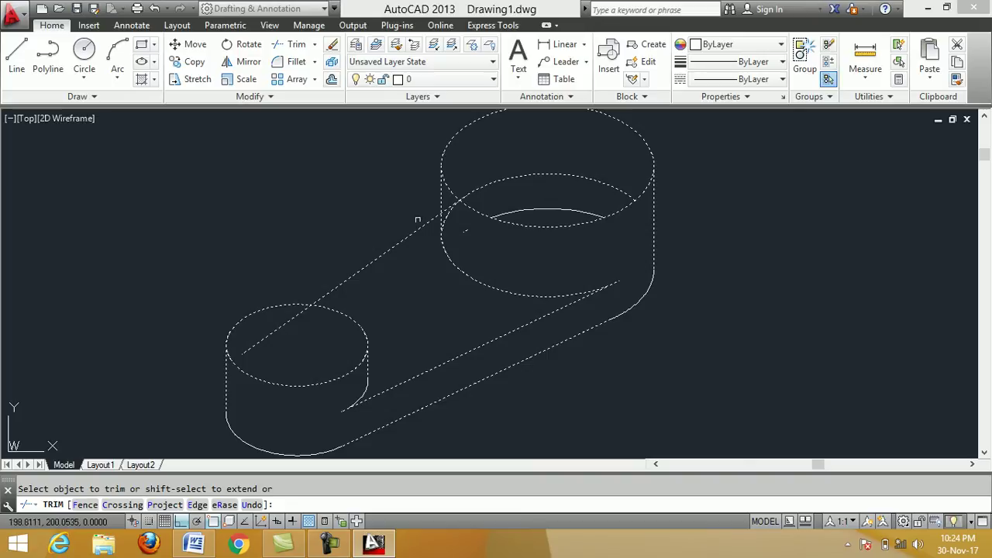
pyautogui.scroll(3, 444, 226)
pyautogui.click(438, 207)
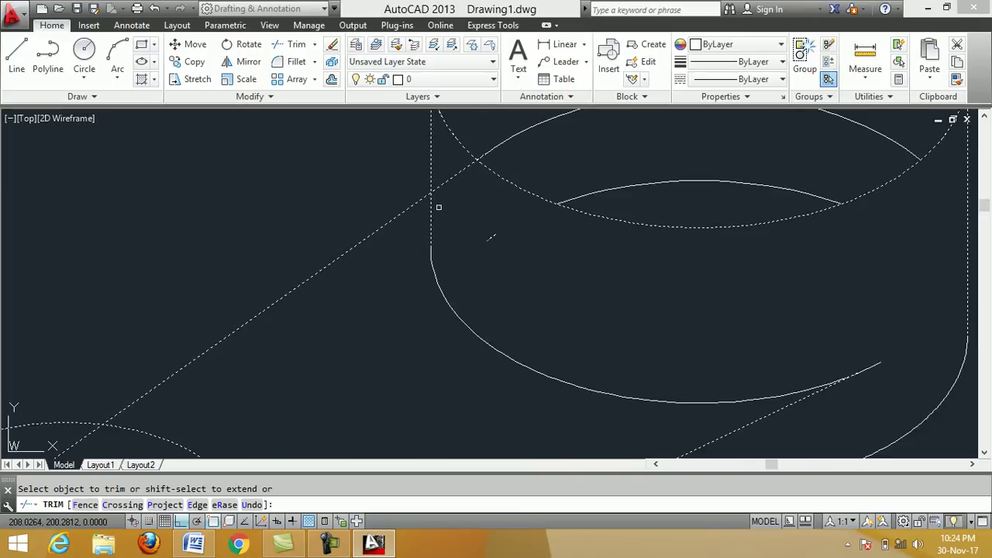
pyautogui.scroll(-2, 469, 247)
pyautogui.click(514, 171)
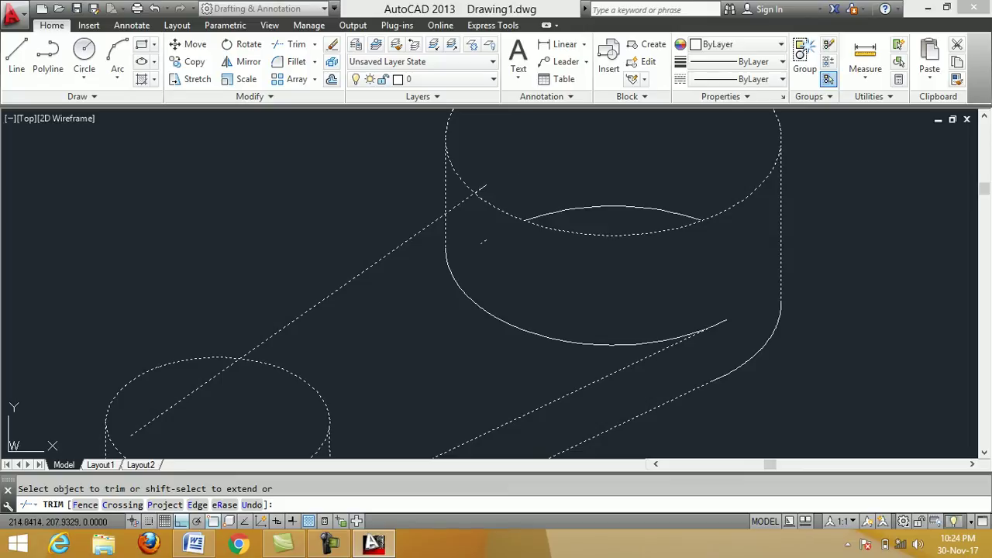
pyautogui.click(467, 200)
pyautogui.scroll(-5, 601, 200)
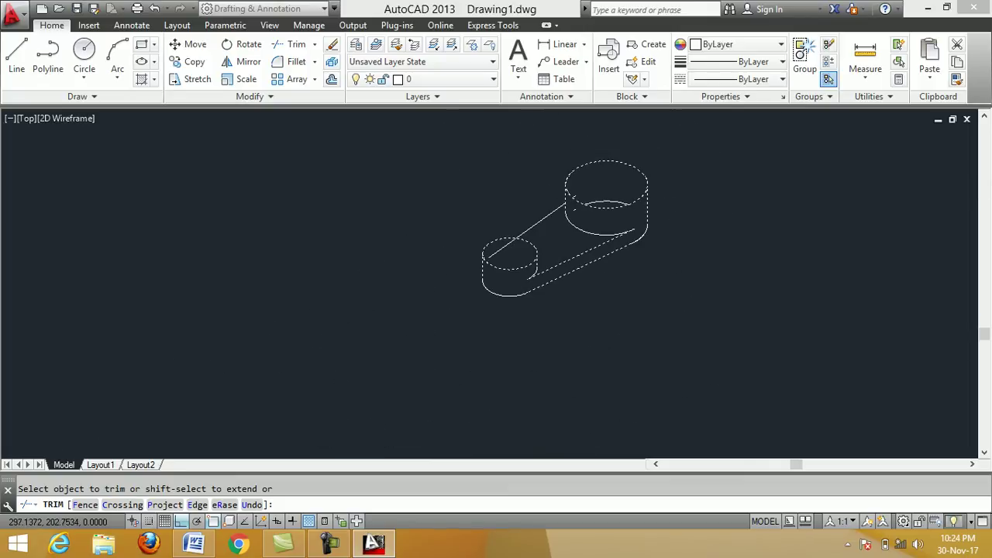
pyautogui.scroll(2, 663, 215)
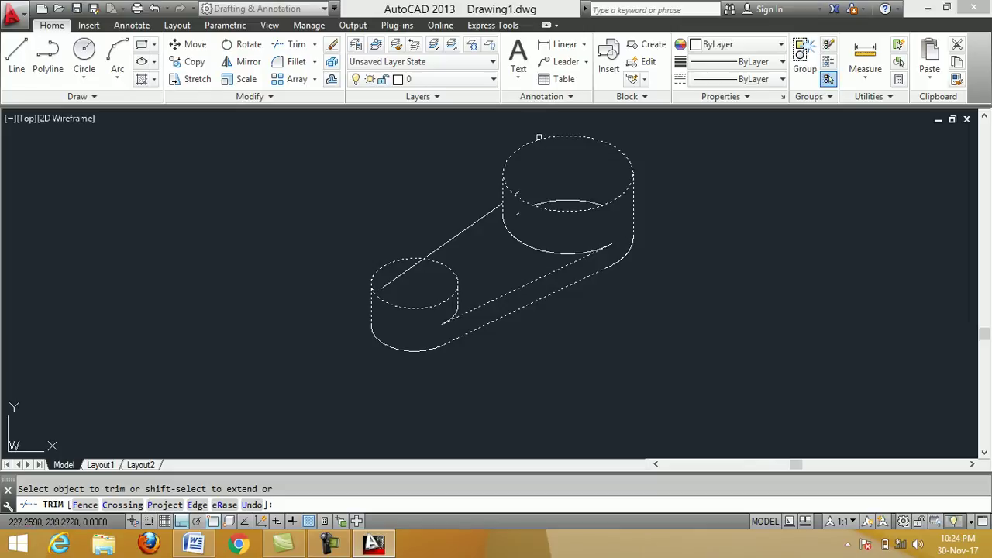
pyautogui.scroll(2, 538, 137)
pyautogui.rightClick(447, 158)
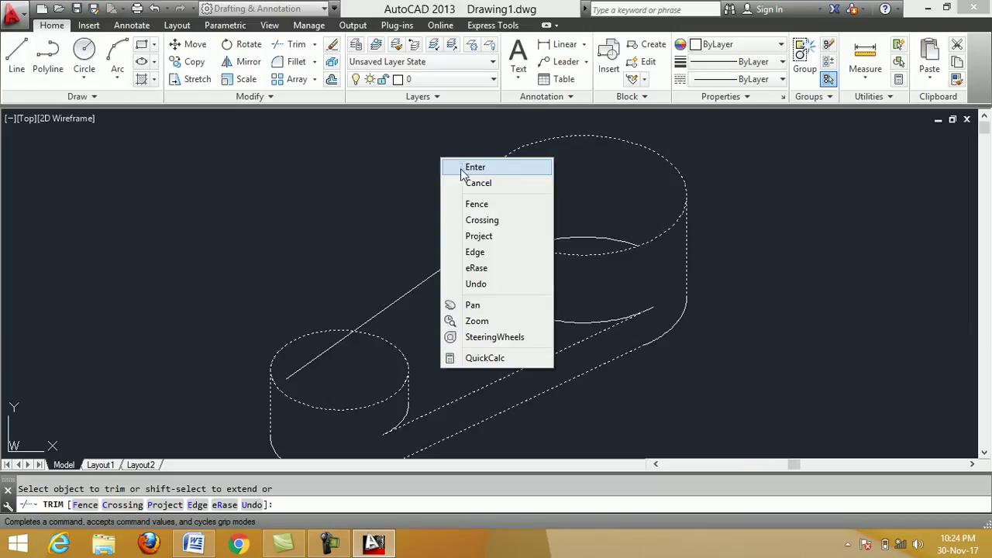
pyautogui.click(462, 169)
# Erase the leftover inner ellipse arc and small stray segments
pyautogui.click(332, 48)
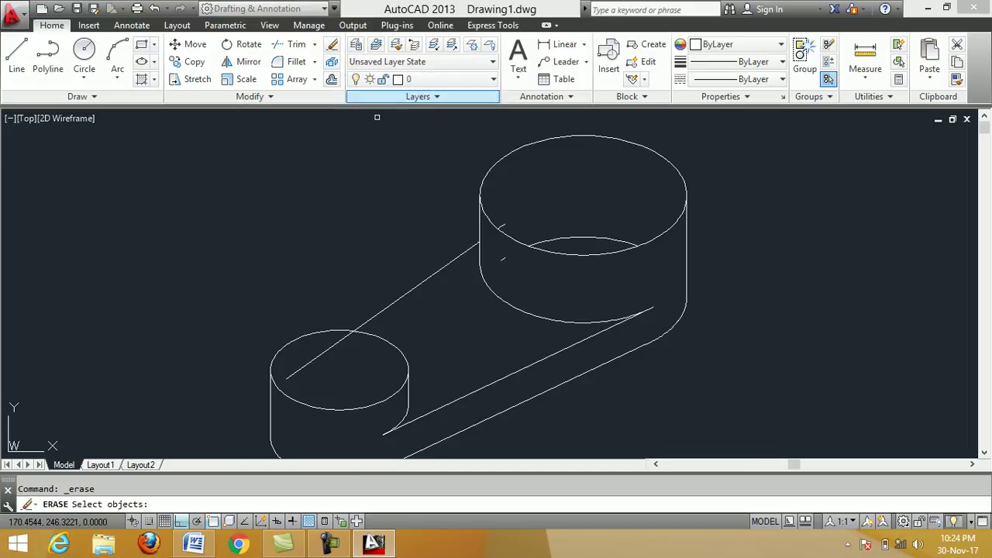
pyautogui.click(563, 241)
pyautogui.click(501, 226)
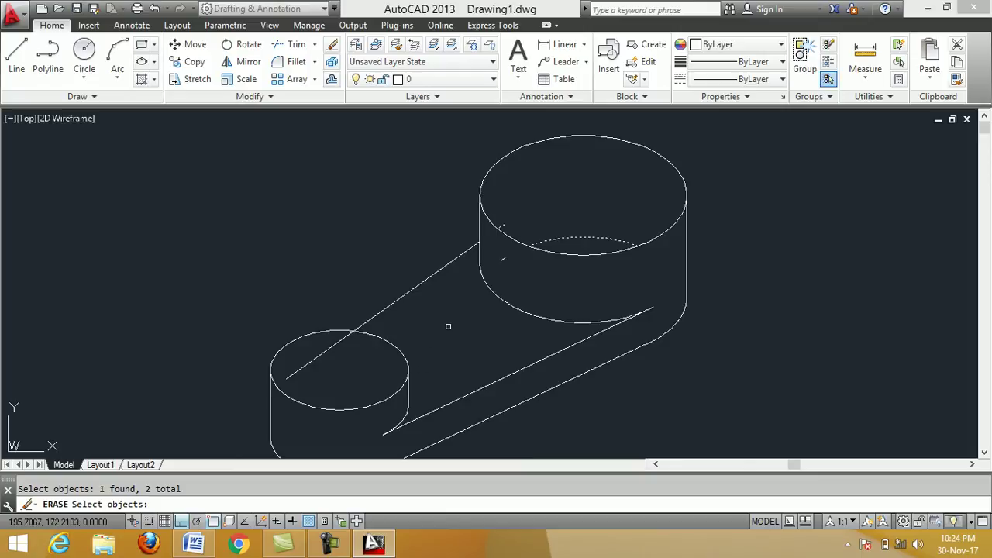
pyautogui.press('Return')
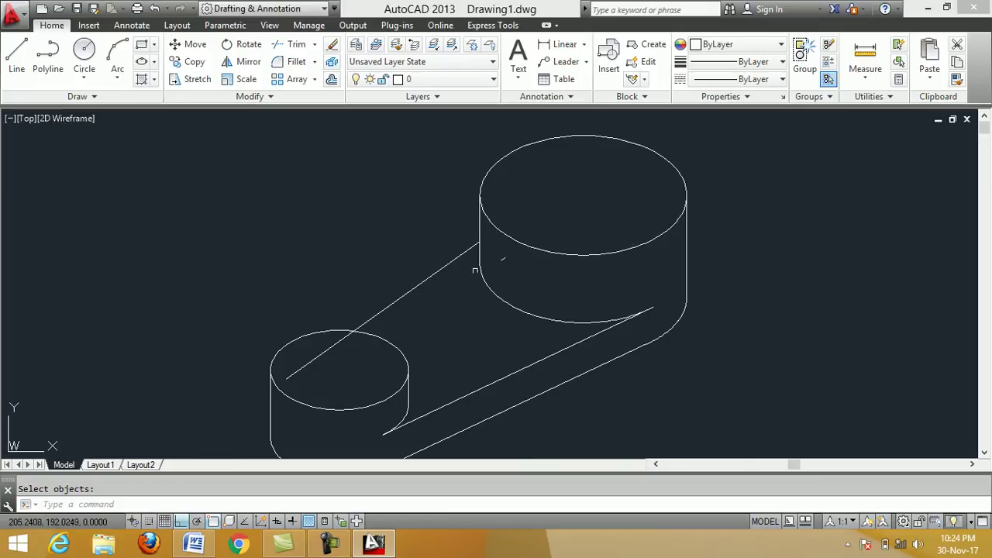
pyautogui.scroll(4, 475, 270)
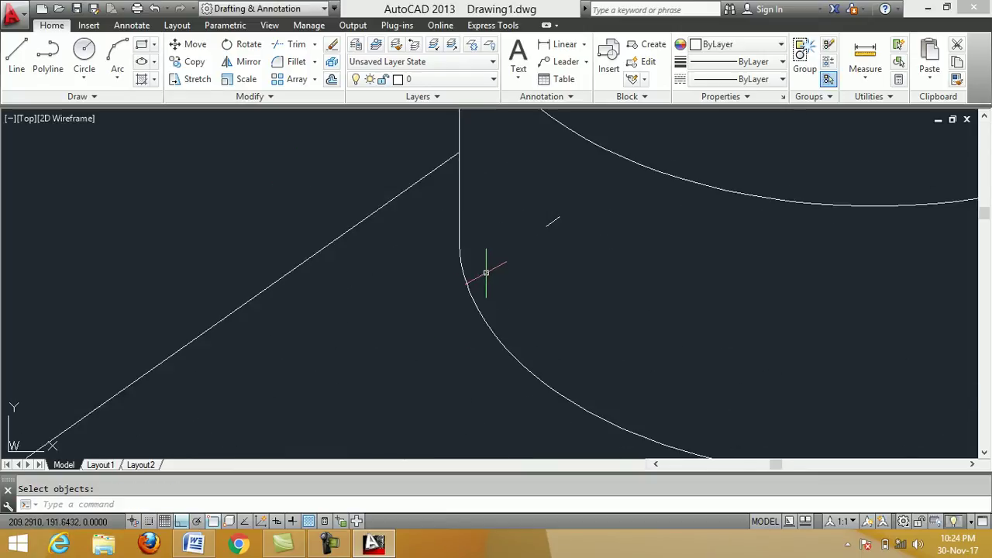
pyautogui.click(331, 47)
pyautogui.click(598, 270)
pyautogui.click(529, 200)
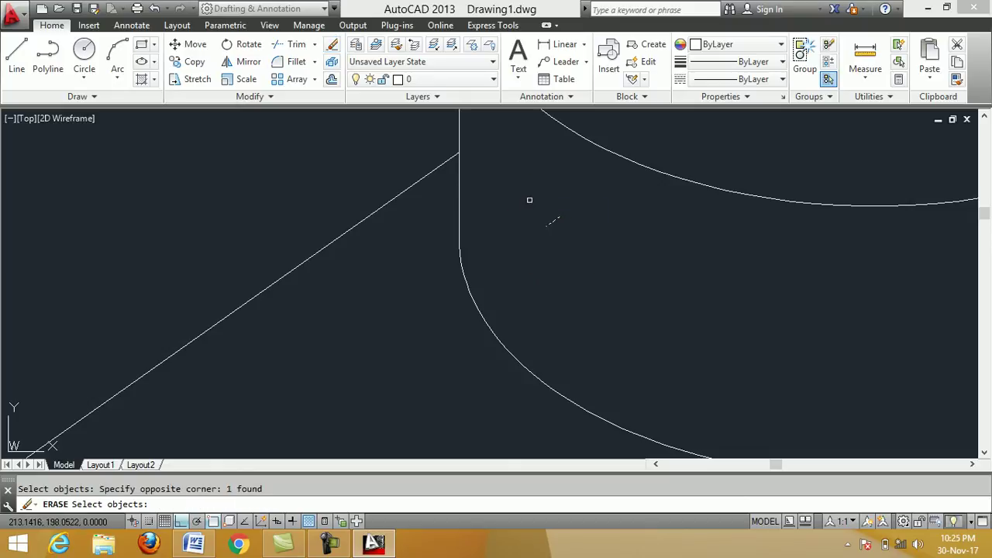
pyautogui.press('Return')
pyautogui.scroll(-2, 530, 199)
pyautogui.scroll(-2, 580, 215)
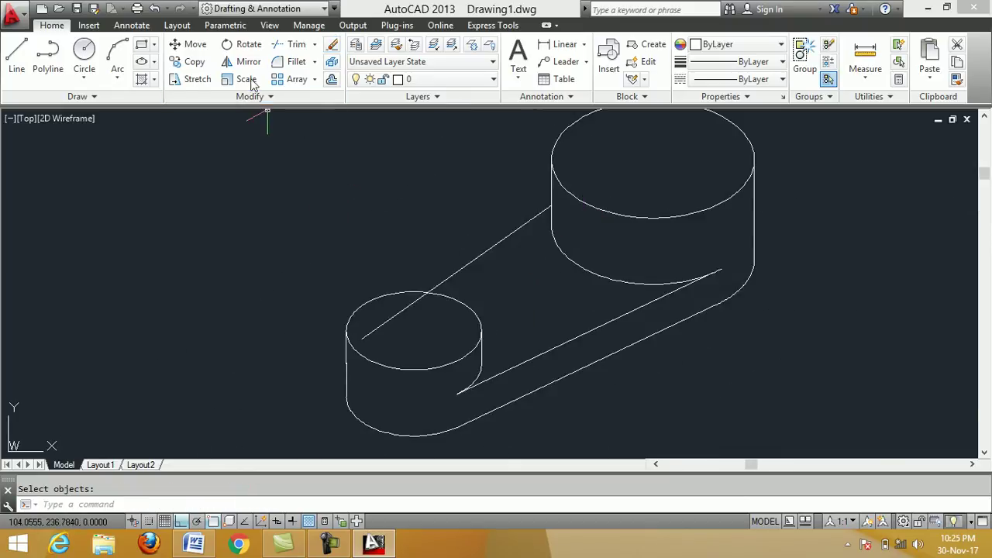
# Trim the arm line back to the small boss's top ellipse
pyautogui.click(293, 44)
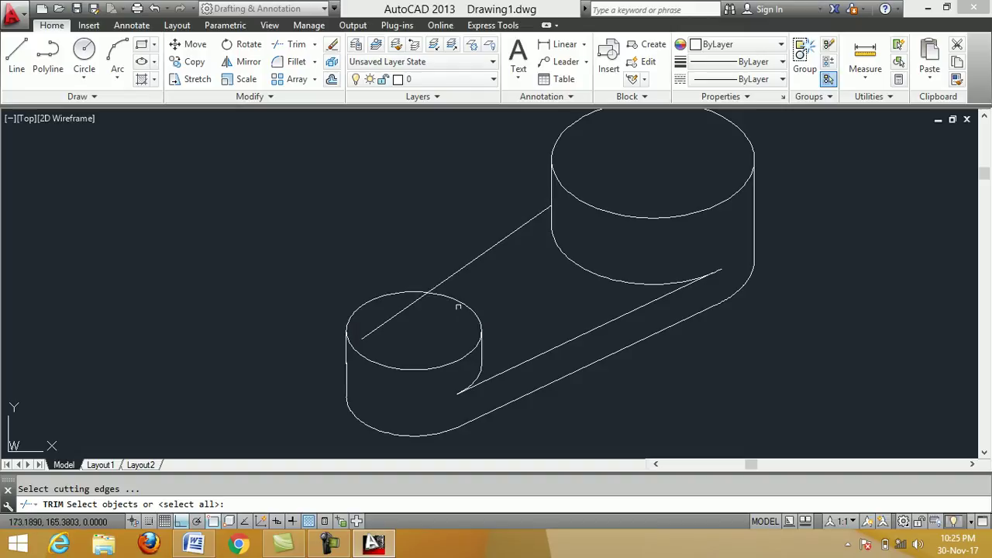
pyautogui.click(455, 299)
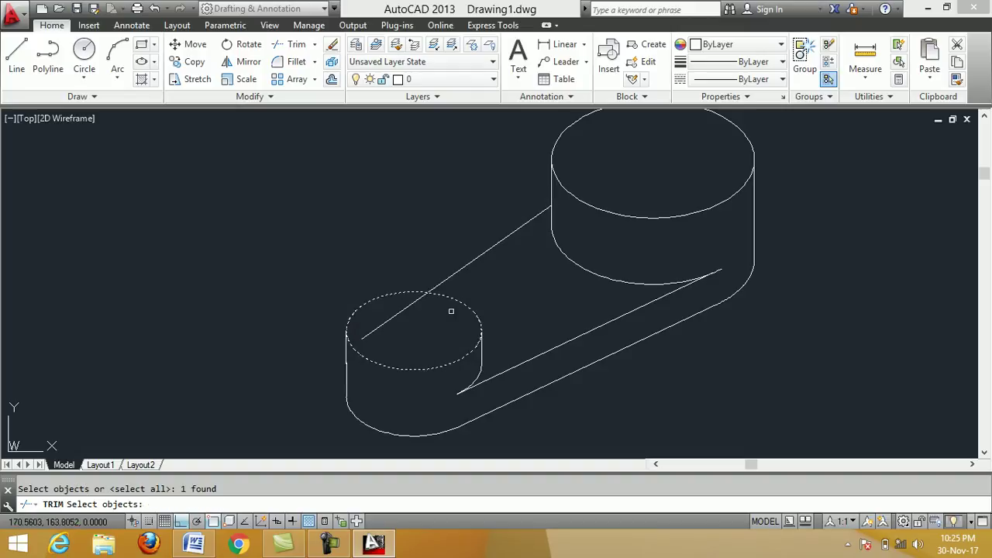
pyautogui.press('Return')
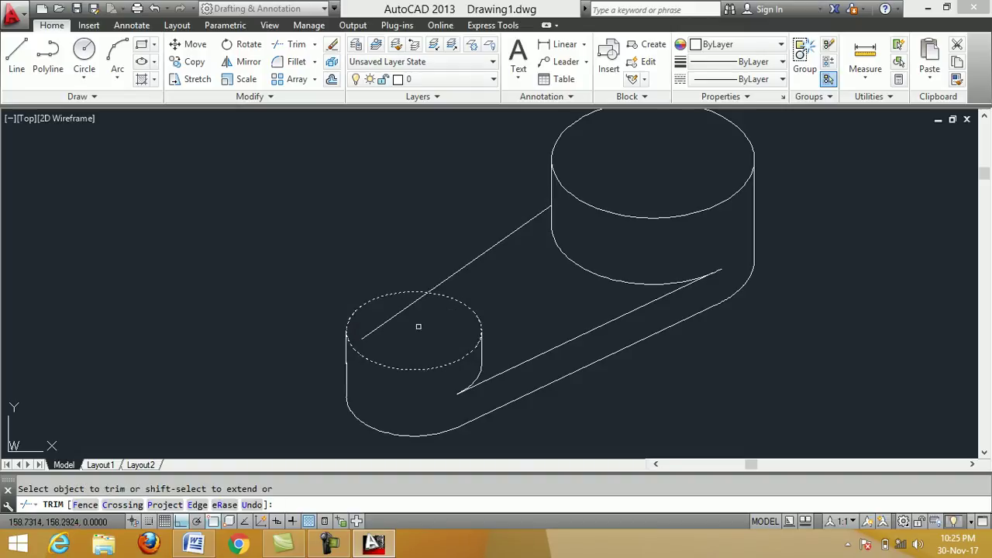
pyautogui.click(410, 308)
pyautogui.rightClick(410, 306)
pyautogui.click(445, 316)
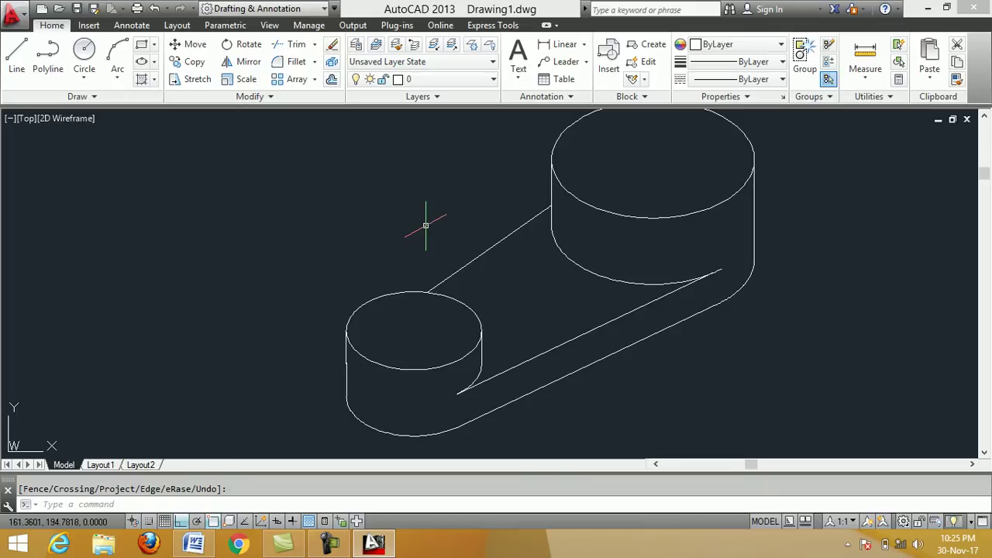
# Draw a 30-diameter isocircle hole centred on the large boss's top face
pyautogui.press('F5')
pyautogui.press('F5')
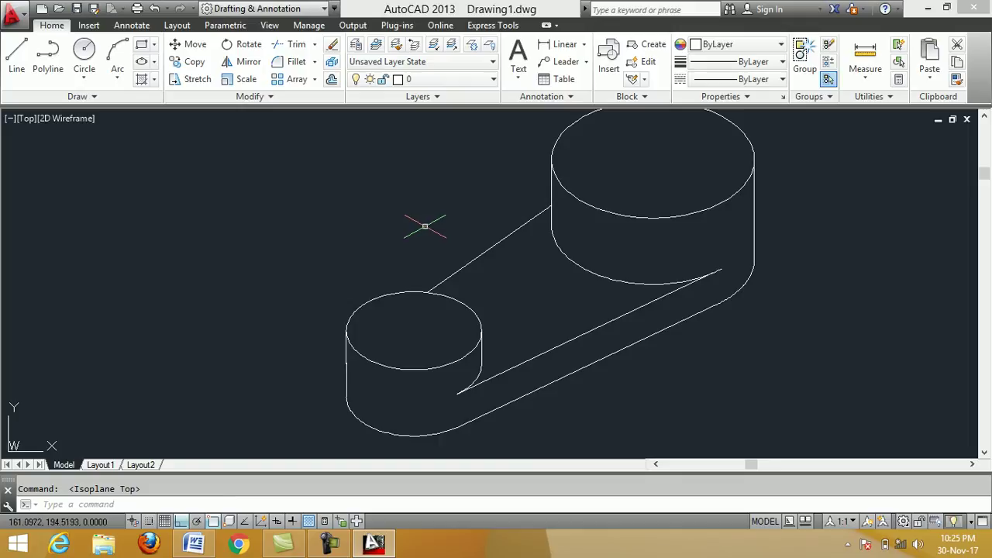
pyautogui.scroll(-2, 409, 276)
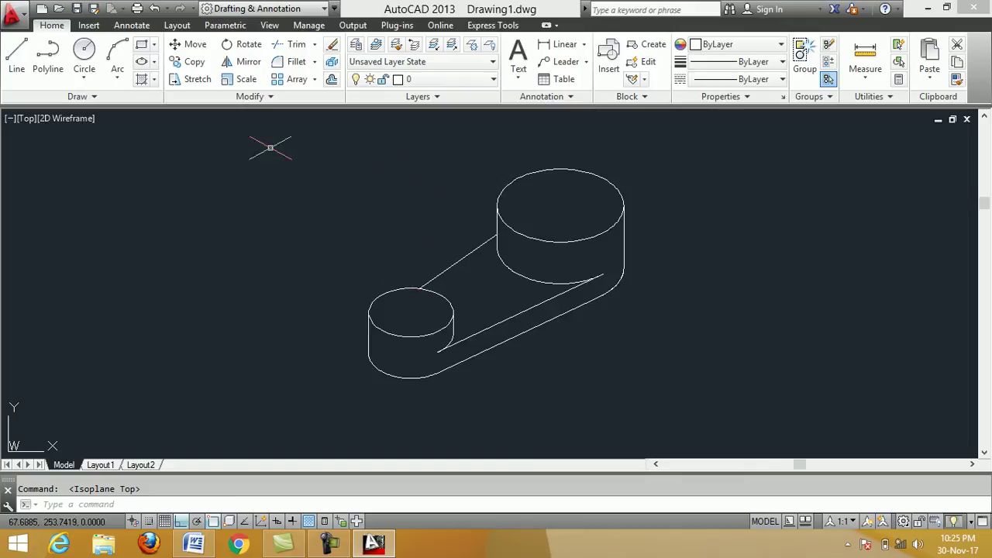
pyautogui.click(154, 67)
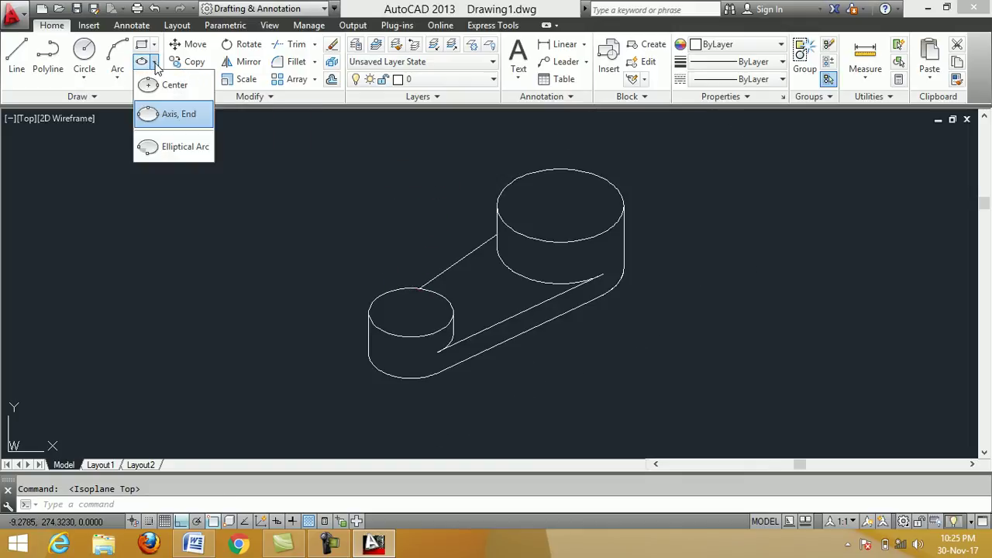
pyautogui.click(160, 121)
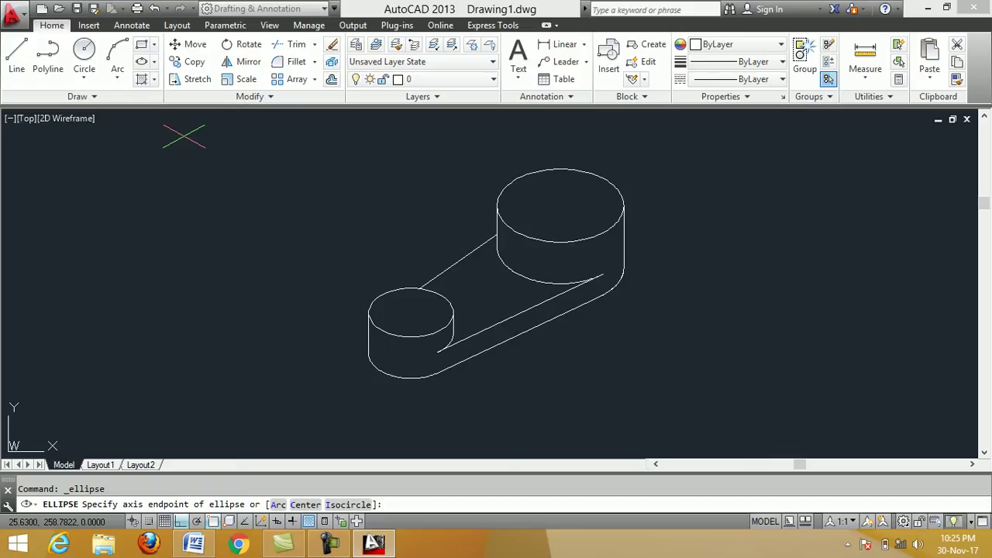
pyautogui.write('I')
pyautogui.press('Return')
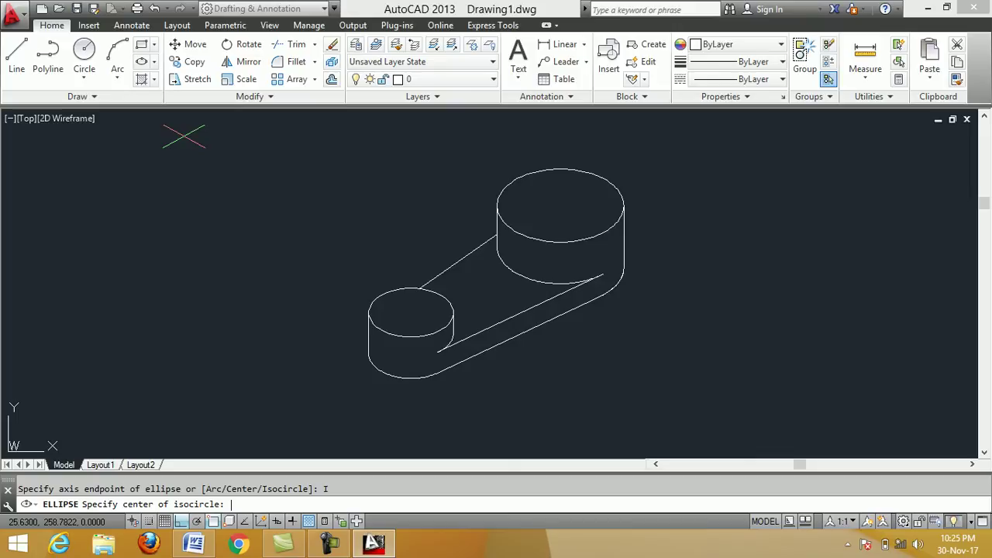
pyautogui.click(559, 205)
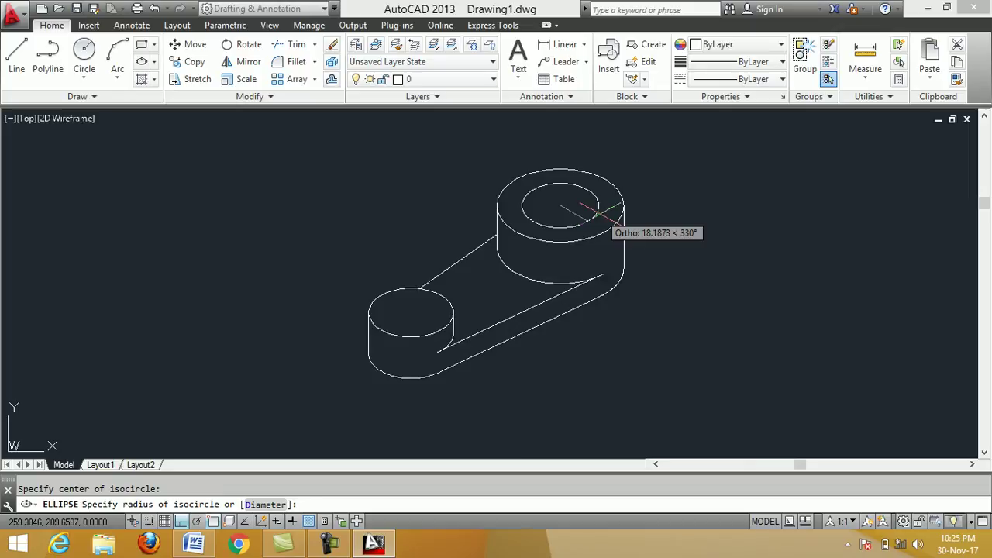
pyautogui.write('D')
pyautogui.press('Return')
pyautogui.write('30')
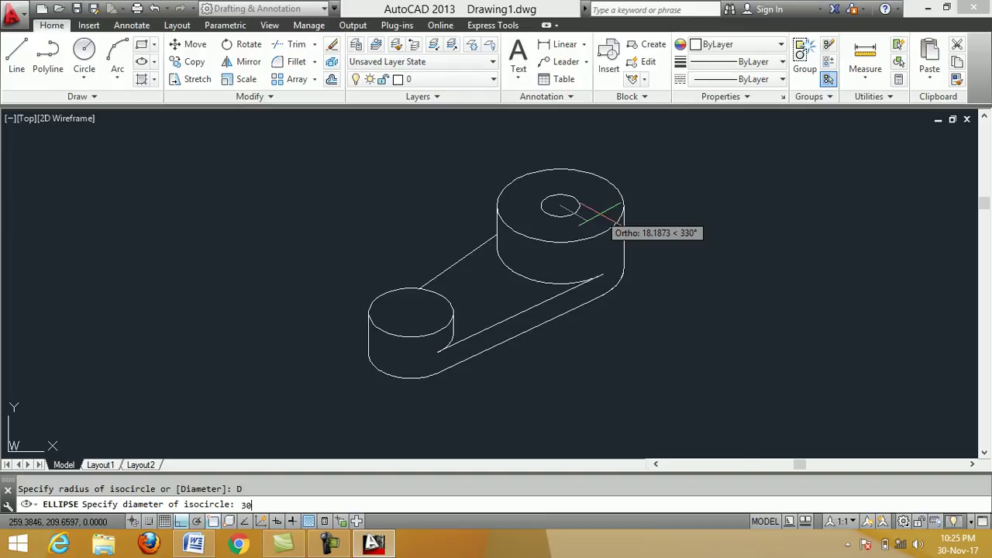
pyautogui.press('Return')
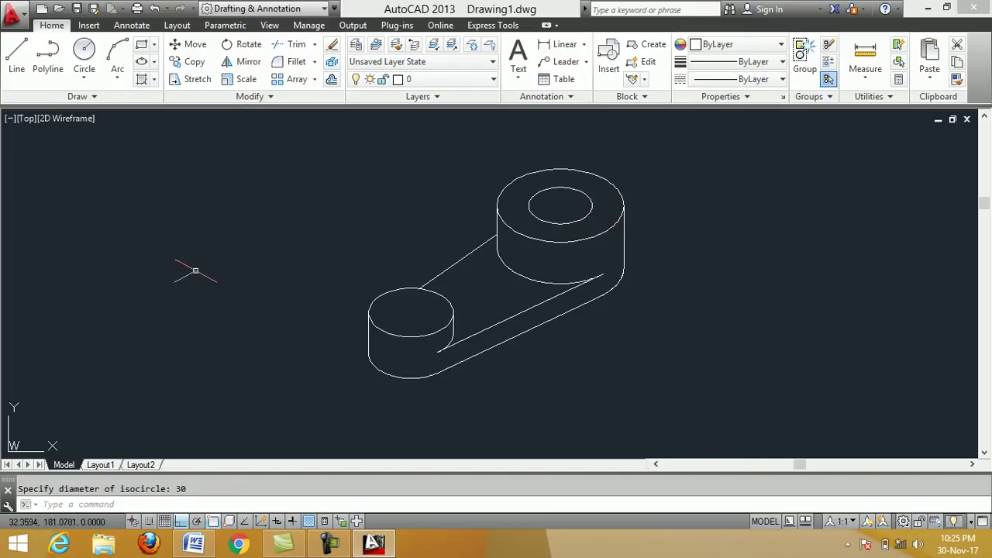
# Draw a 20-diameter isocircle hole centred on the small boss's top face
pyautogui.rightClick(361, 192)
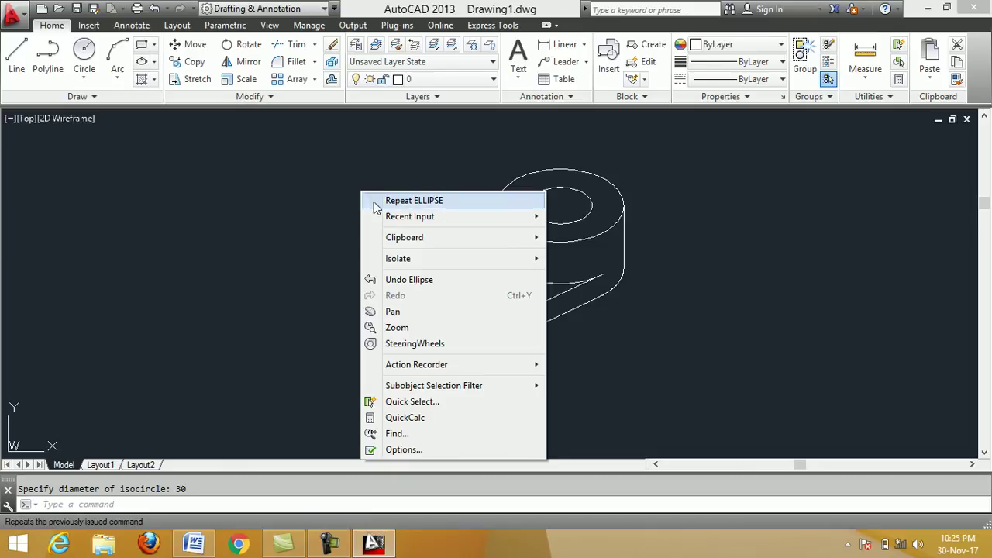
pyautogui.click(375, 202)
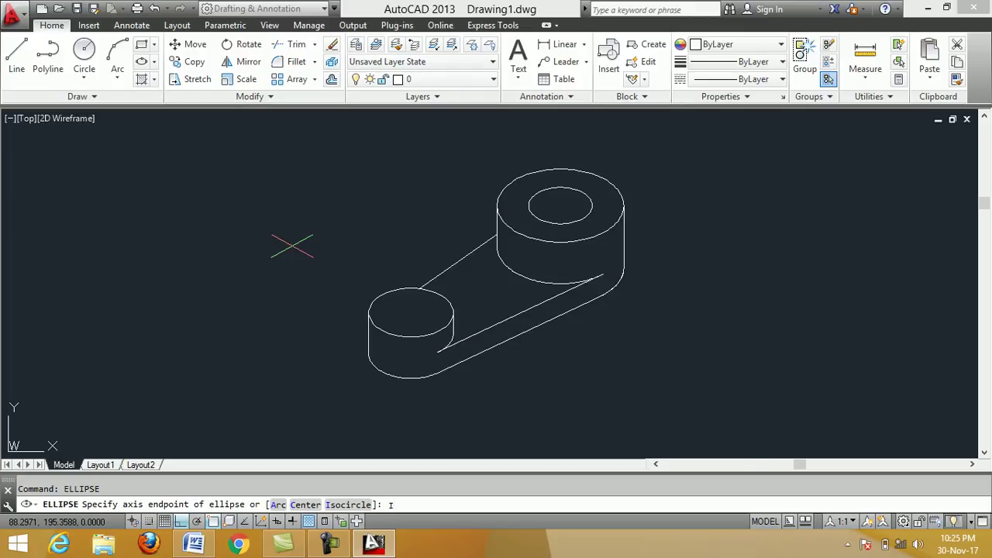
pyautogui.press('Return')
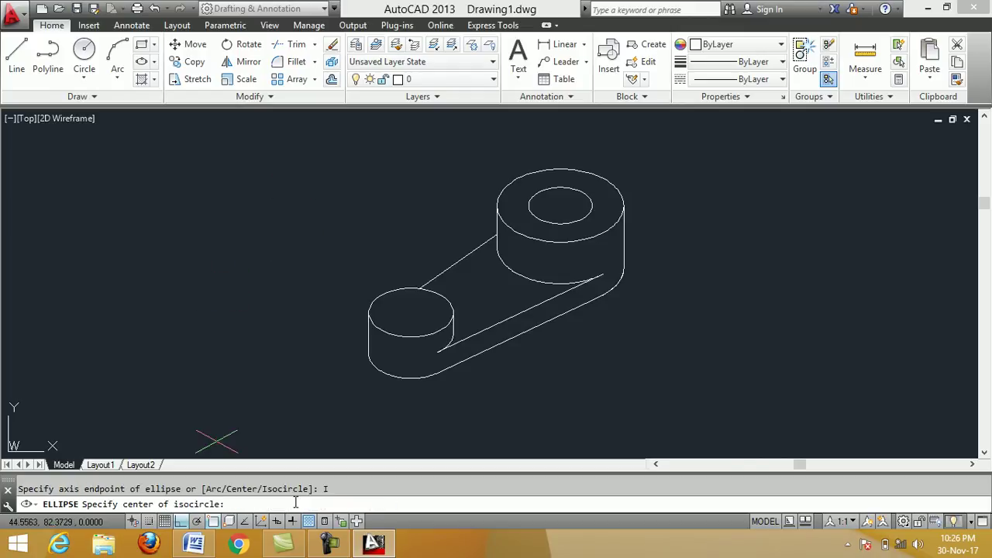
pyautogui.click(411, 312)
pyautogui.write('D')
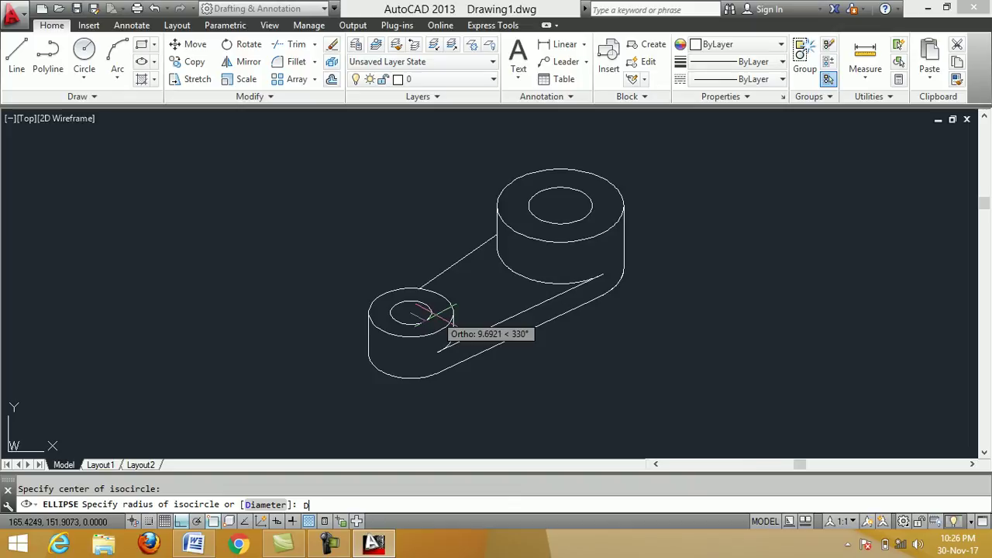
pyautogui.press('Return')
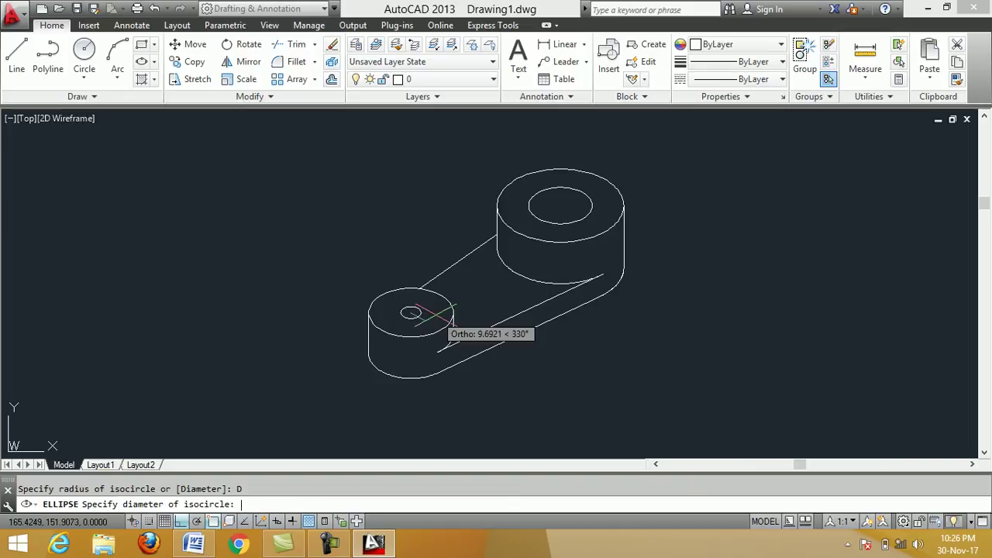
pyautogui.write('20')
pyautogui.press('Return')
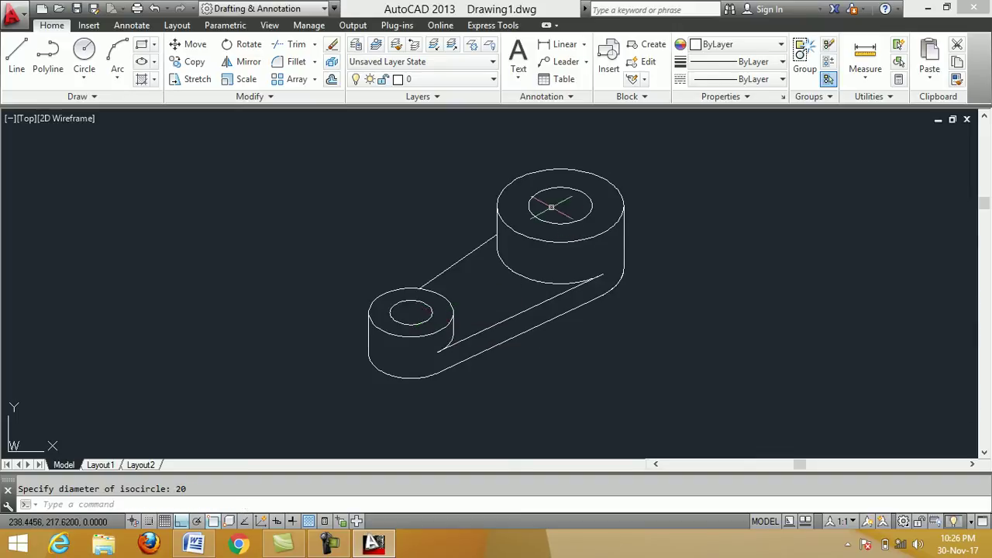
pyautogui.click(200, 546)
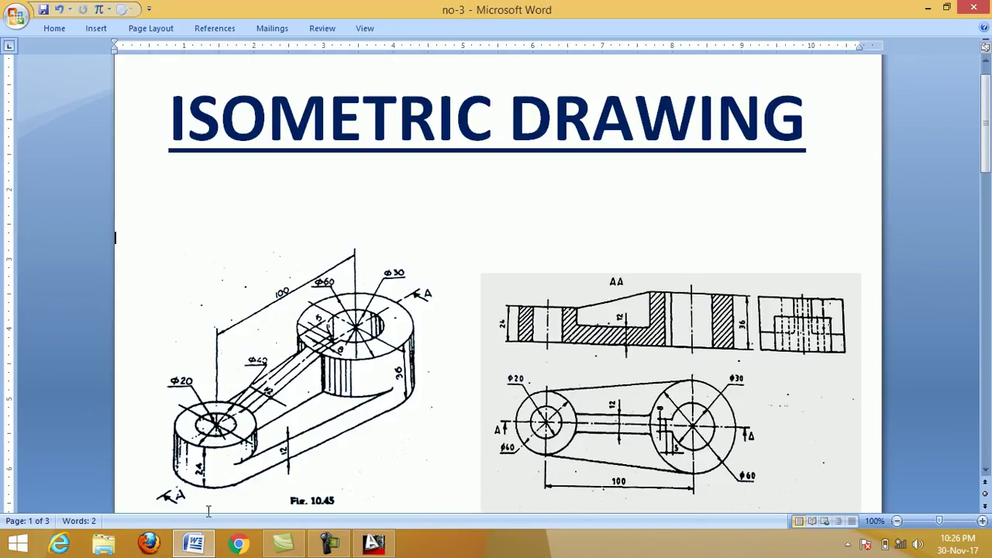
pyautogui.click(200, 548)
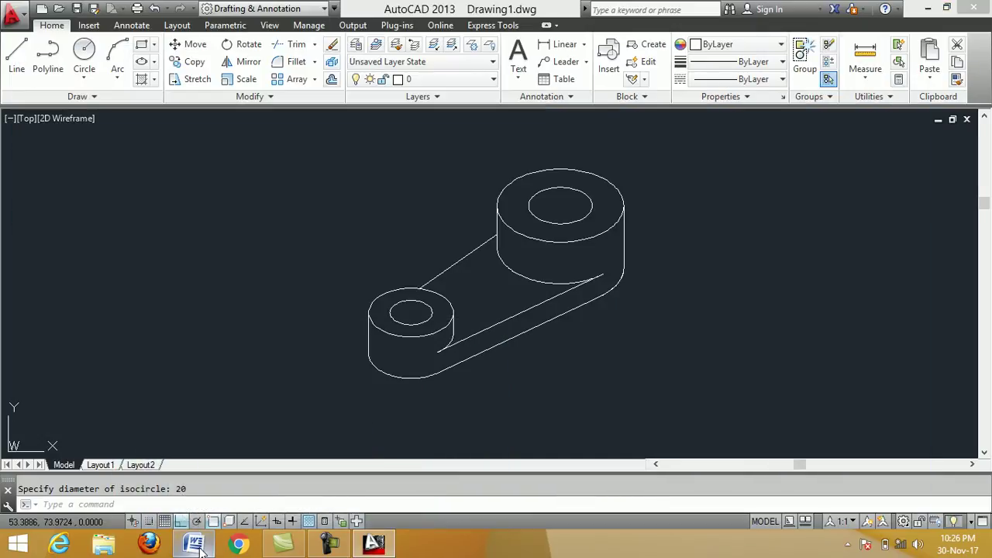
# Draw construction lines from the large and small boss centres toward each other
pyautogui.scroll(2, 587, 222)
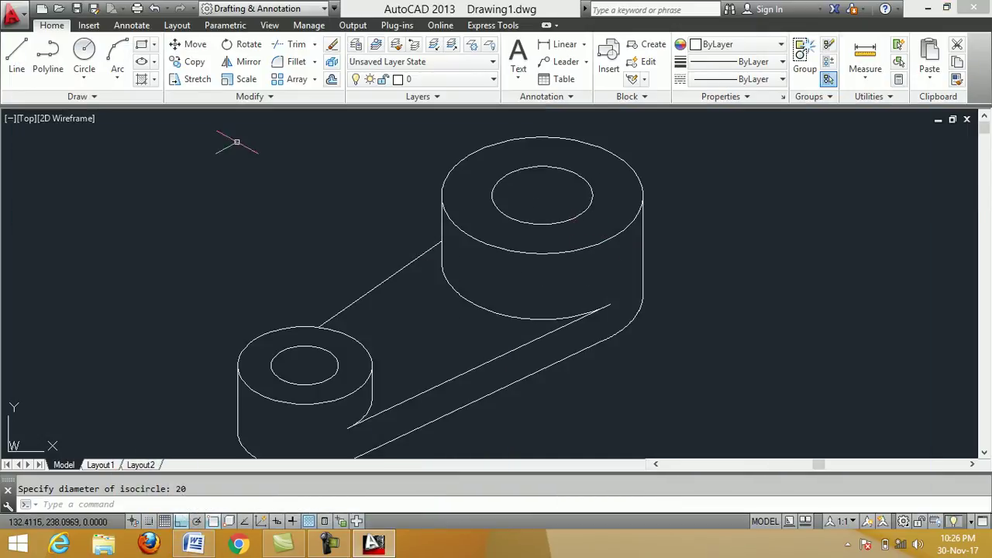
pyautogui.click(21, 54)
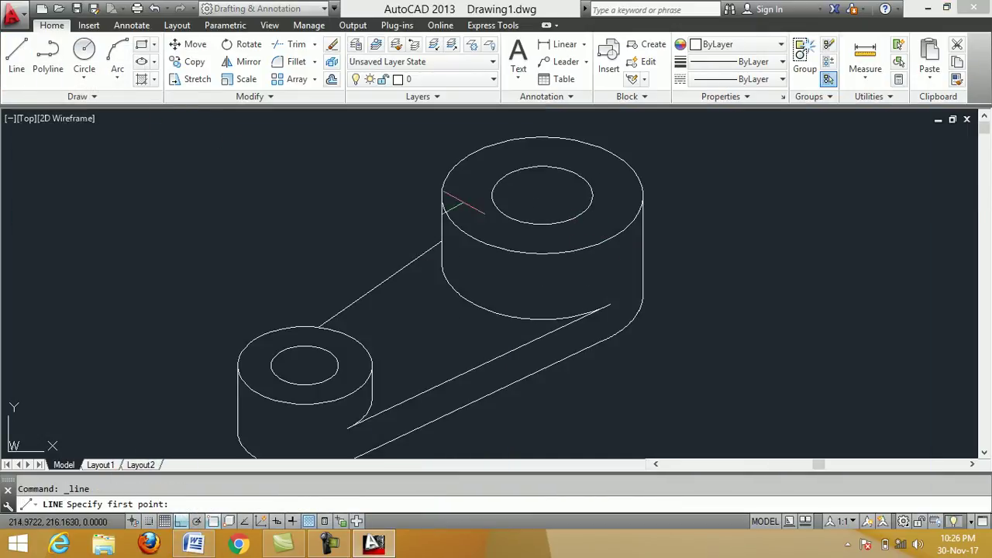
pyautogui.click(541, 194)
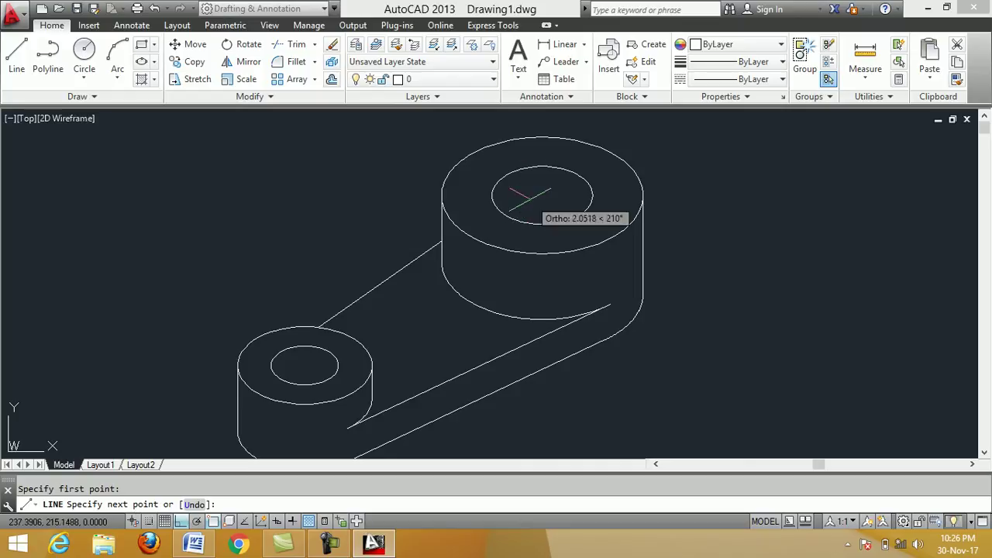
pyautogui.click(458, 263)
pyautogui.rightClick(476, 263)
pyautogui.click(512, 271)
pyautogui.rightClick(310, 184)
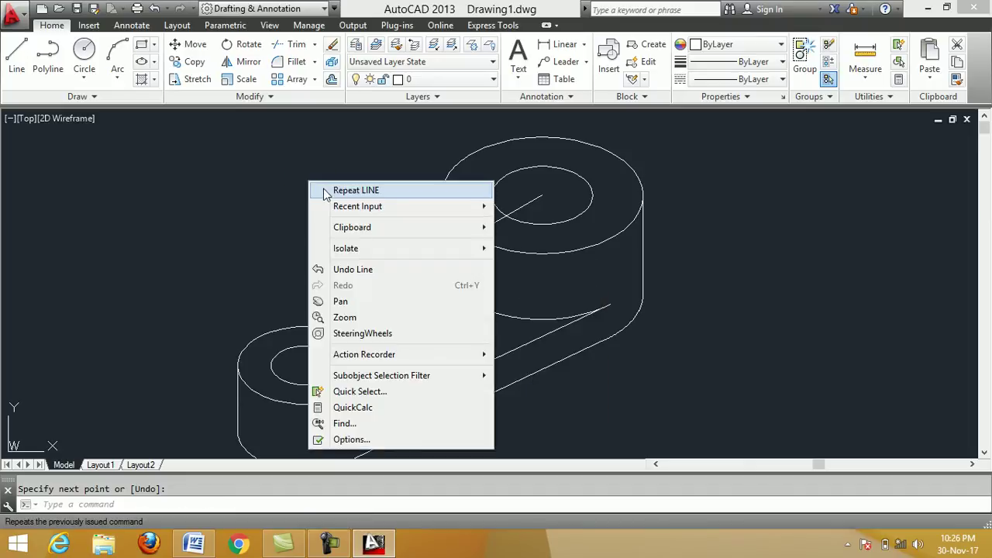
pyautogui.click(325, 191)
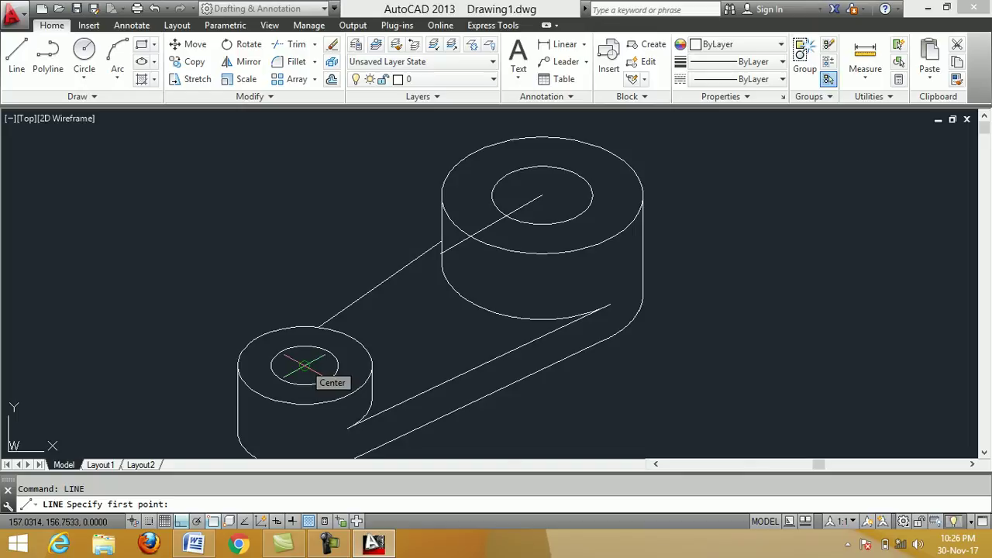
pyautogui.click(304, 364)
pyautogui.click(393, 316)
pyautogui.rightClick(459, 329)
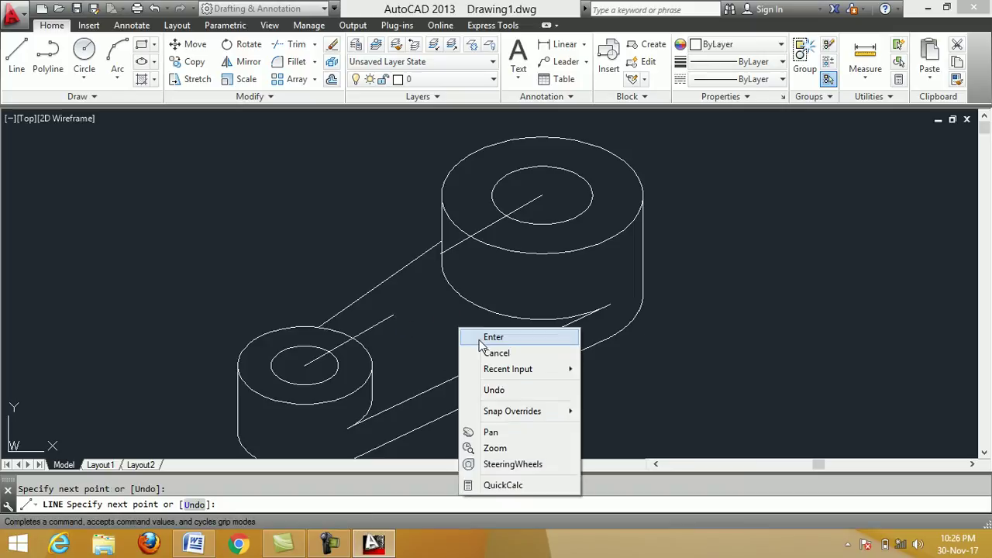
pyautogui.click(482, 341)
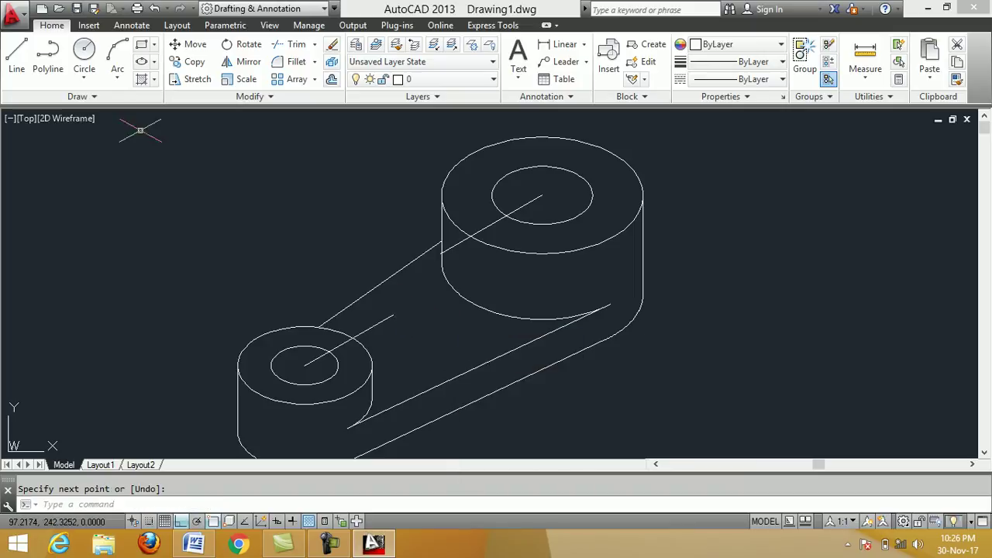
# Draw a line from the large boss's edge to the small boss, parallel to the arm's upper edge
pyautogui.click(19, 59)
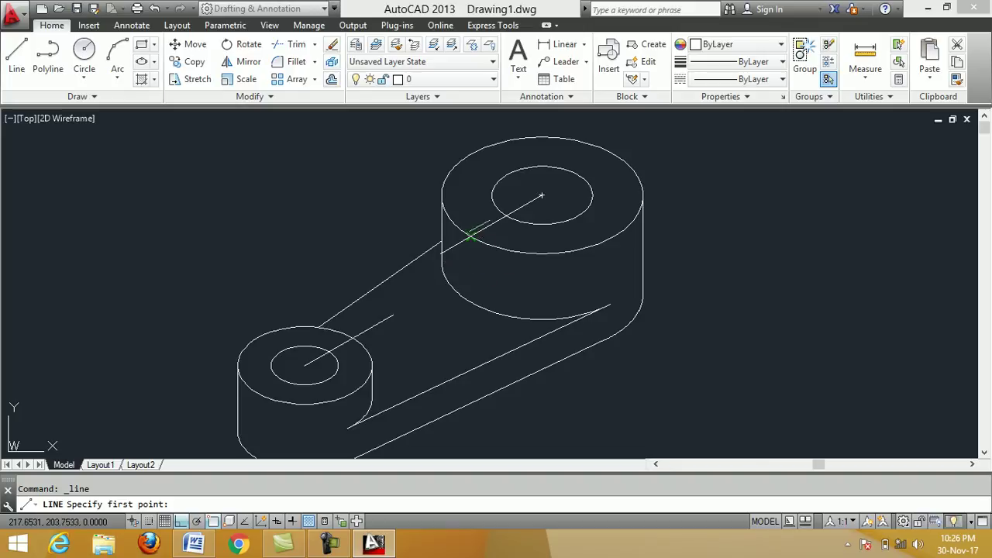
pyautogui.click(469, 236)
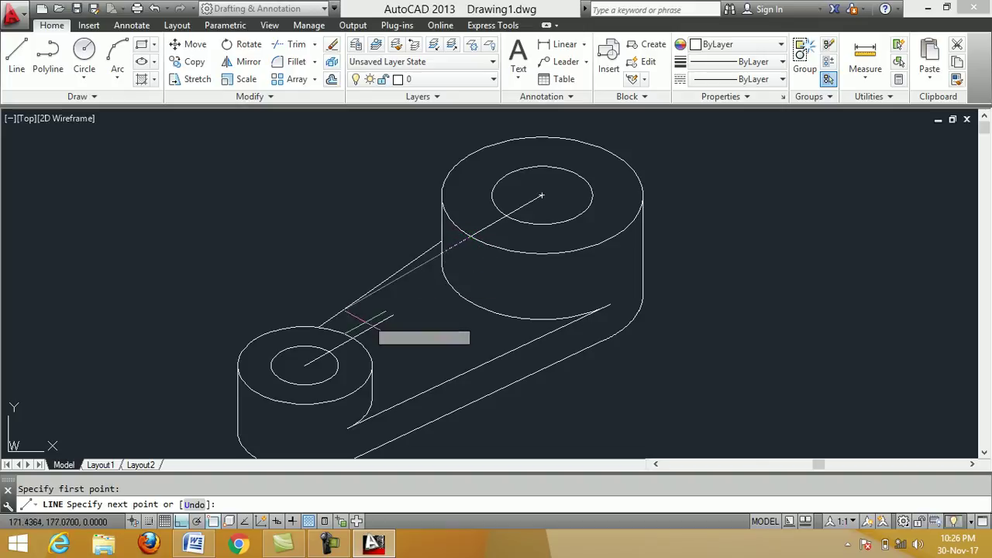
pyautogui.click(351, 338)
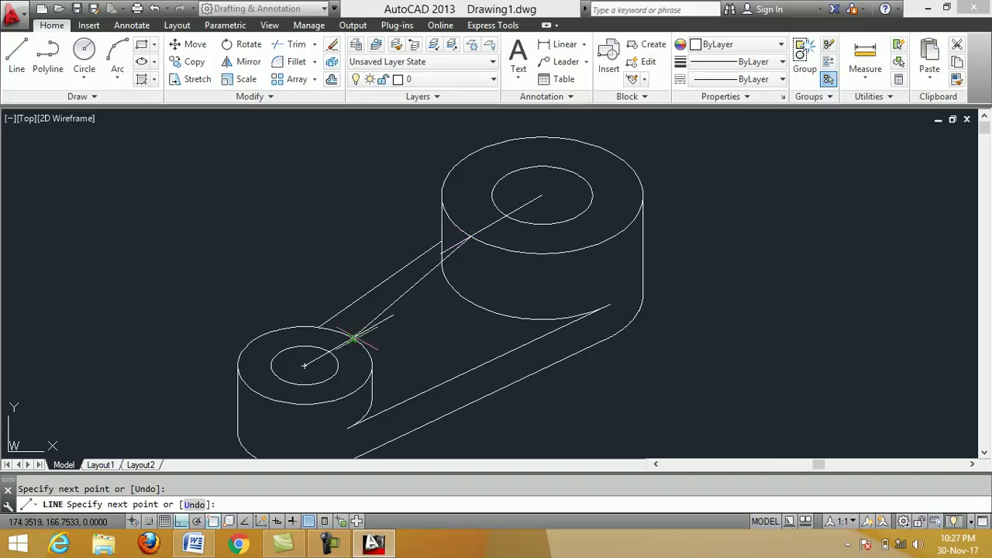
pyautogui.rightClick(442, 329)
pyautogui.click(477, 340)
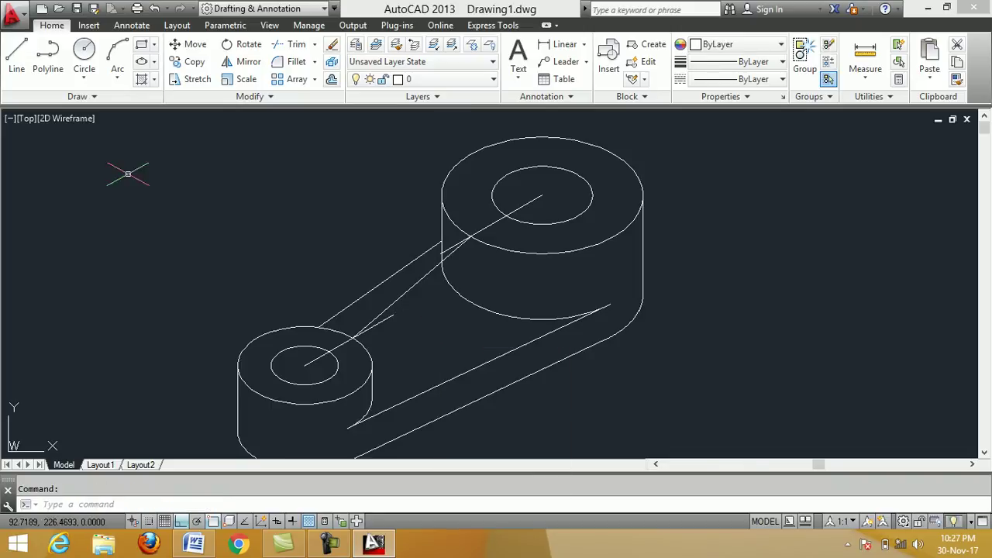
# Erase the two construction lines through the boss centres
pyautogui.click(332, 45)
pyautogui.click(533, 203)
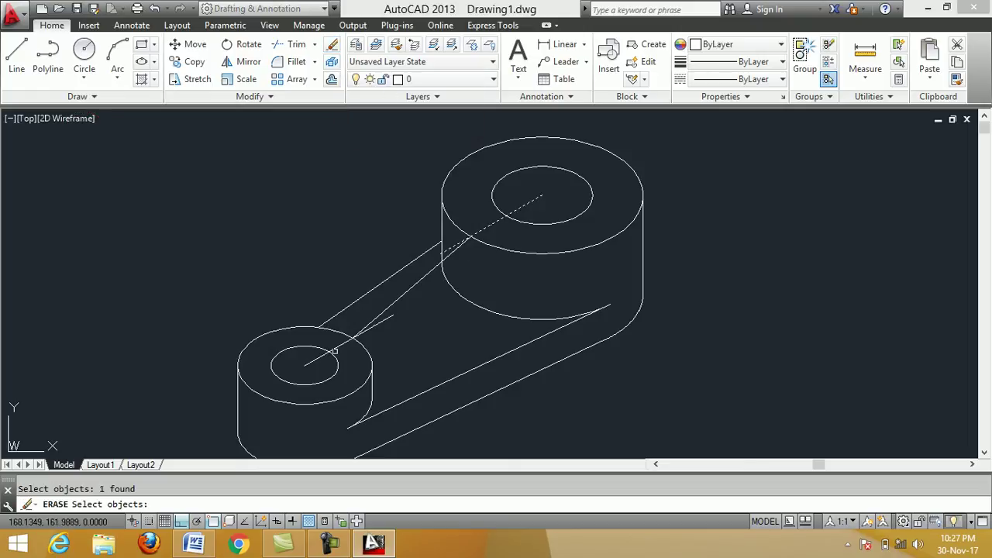
pyautogui.click(357, 336)
pyautogui.press('Return')
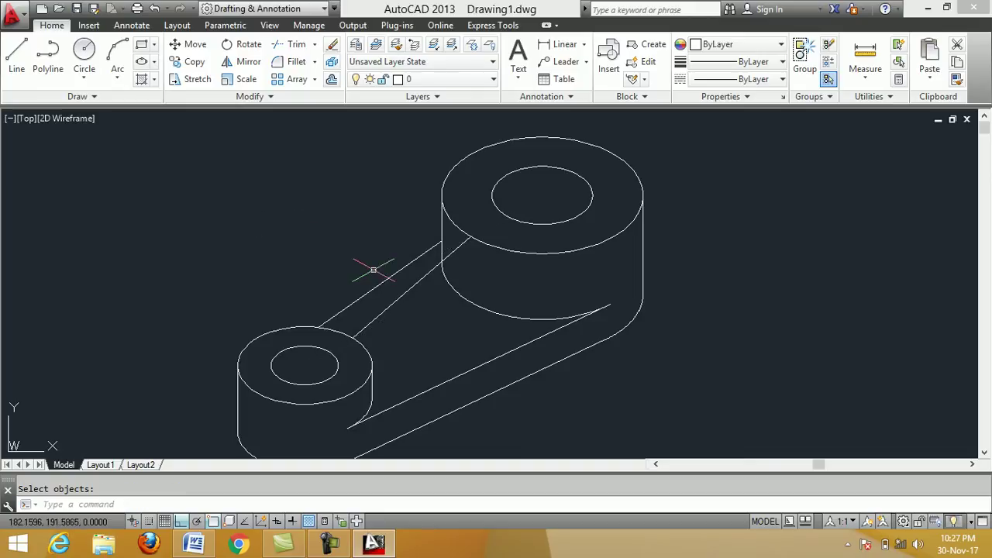
pyautogui.scroll(2, 371, 270)
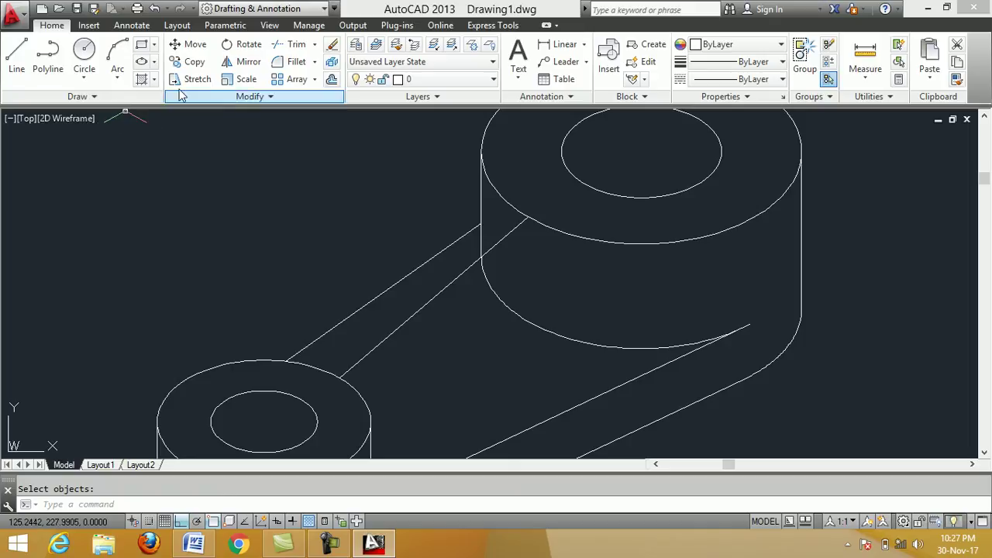
pyautogui.click(188, 62)
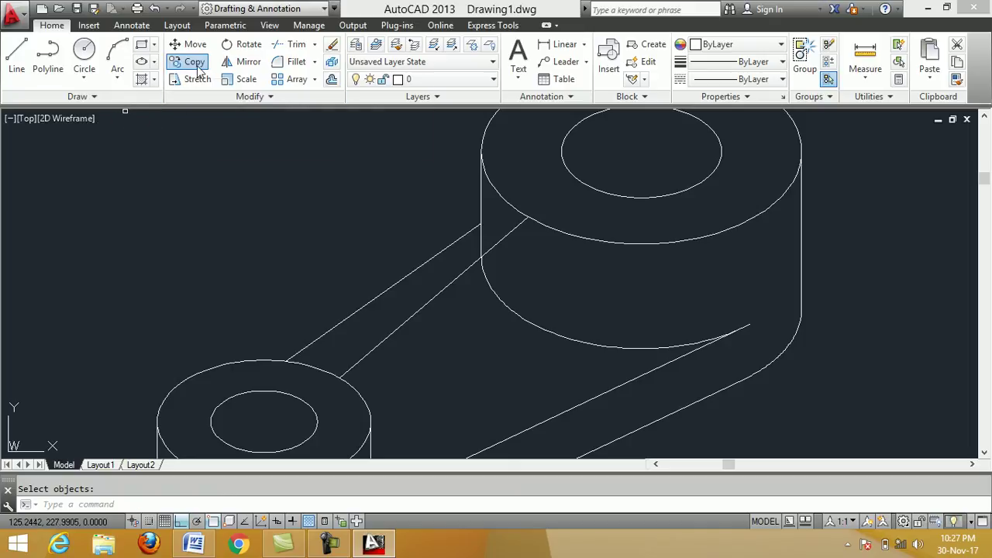
pyautogui.click(423, 307)
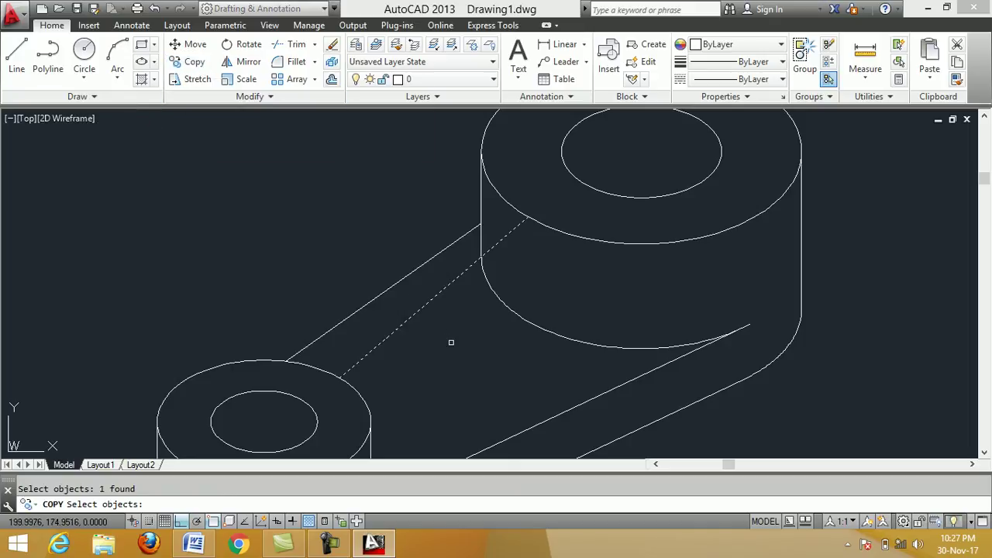
pyautogui.press('Return')
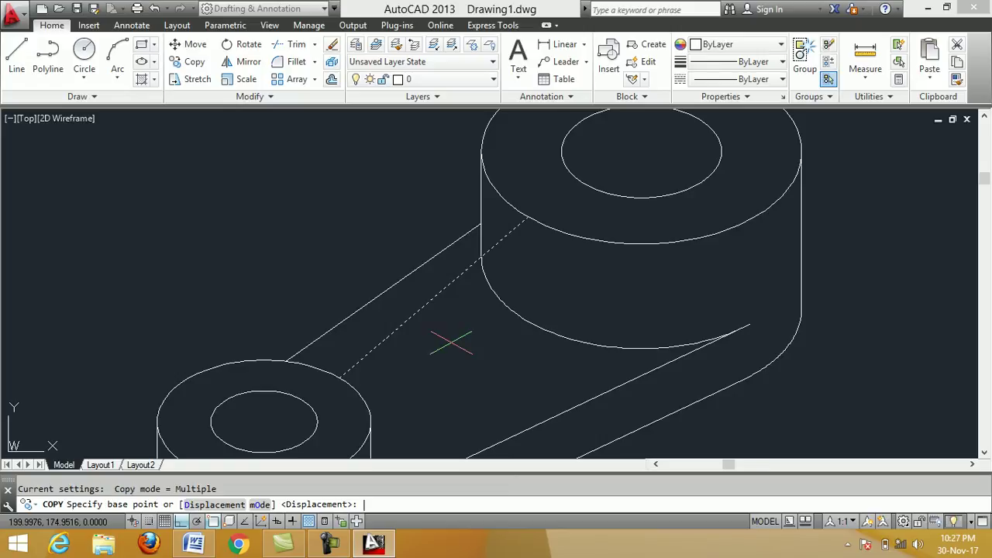
pyautogui.click(527, 217)
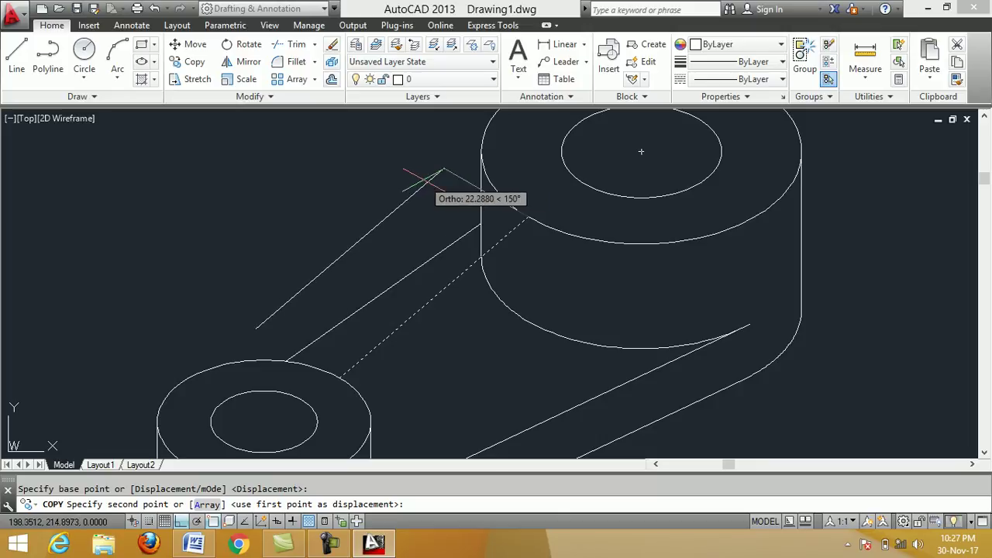
pyautogui.write('6')
pyautogui.press('Return')
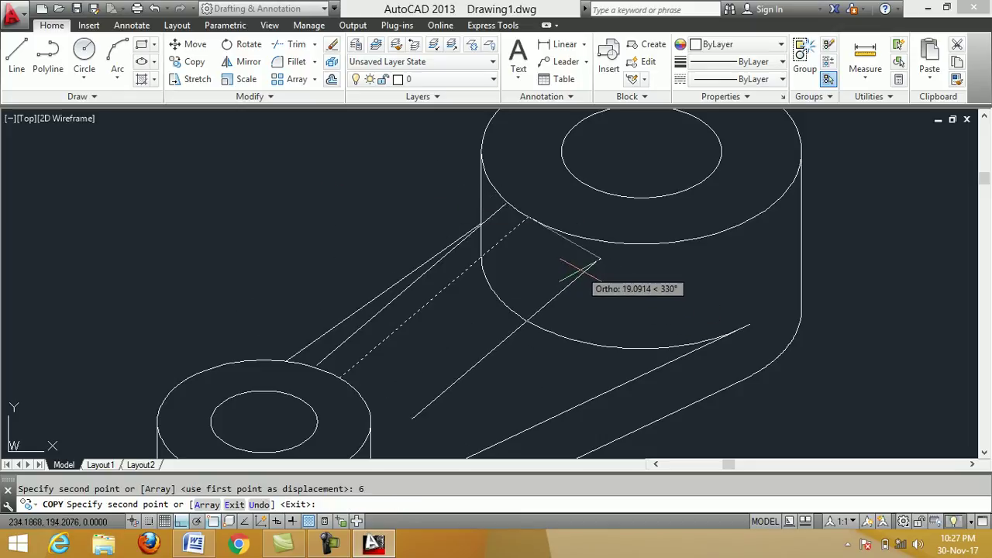
pyautogui.press('Return')
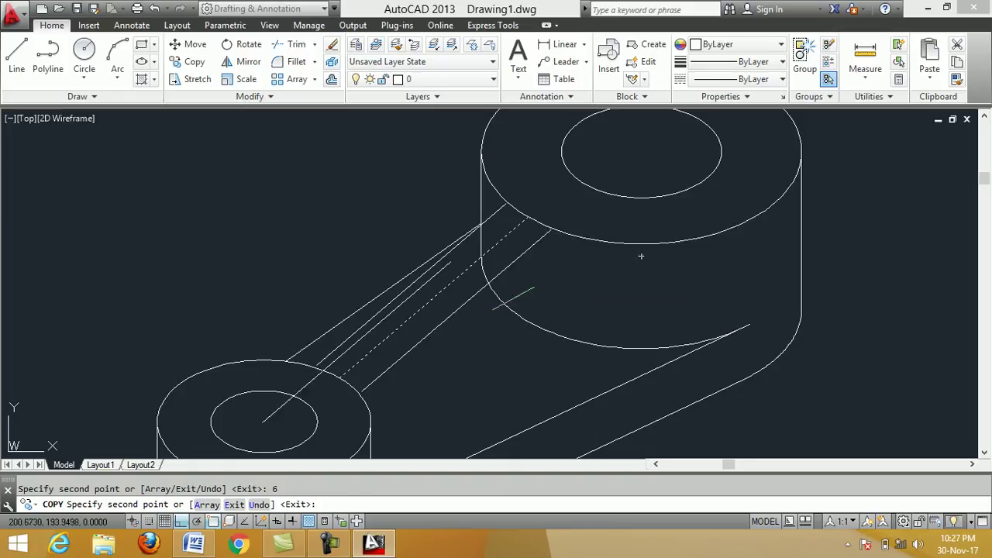
pyautogui.rightClick(651, 291)
pyautogui.click(681, 302)
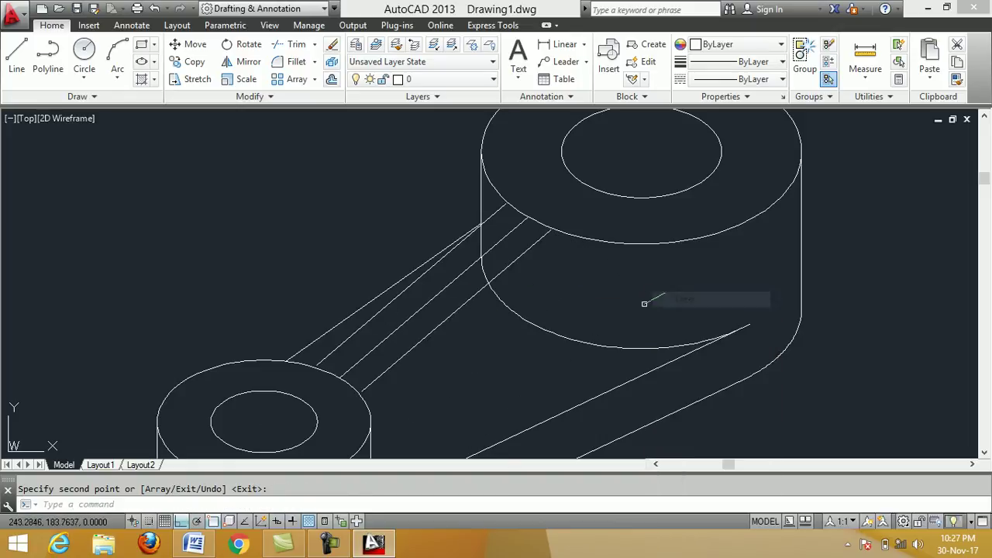
pyautogui.click(331, 44)
pyautogui.click(512, 230)
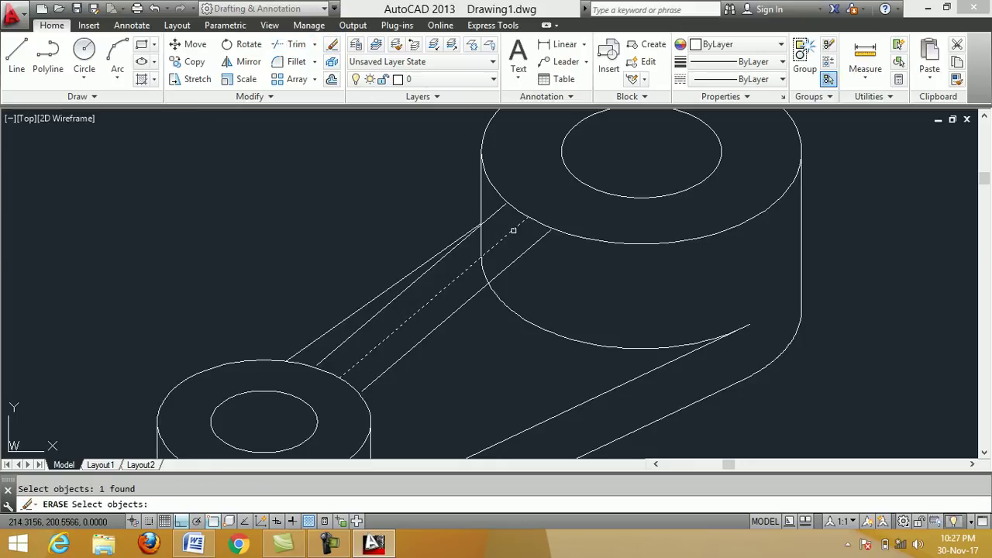
pyautogui.press('Return')
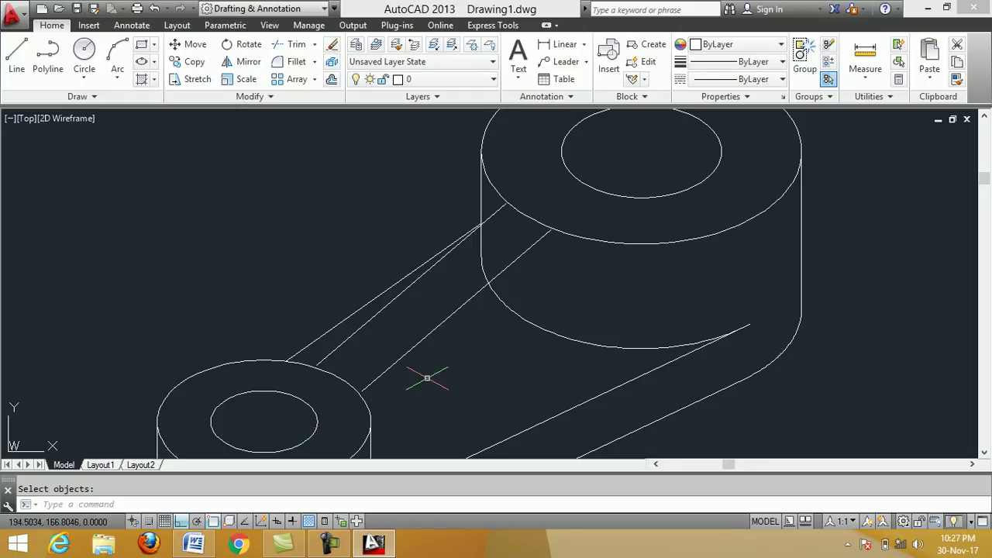
pyautogui.scroll(3, 427, 380)
pyautogui.scroll(-3, 428, 380)
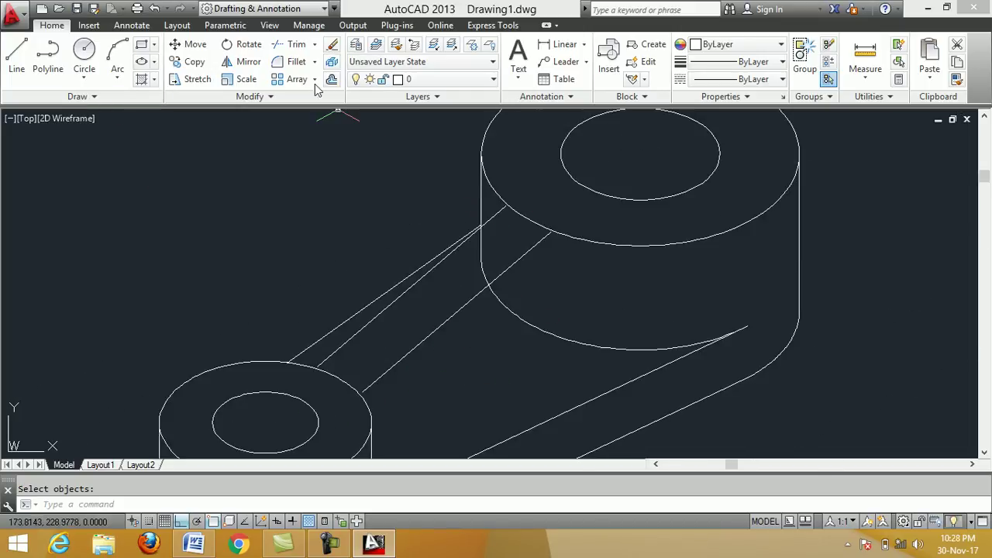
# Start Extend with the small and large bosses' top ellipses as boundary edges
pyautogui.click(315, 47)
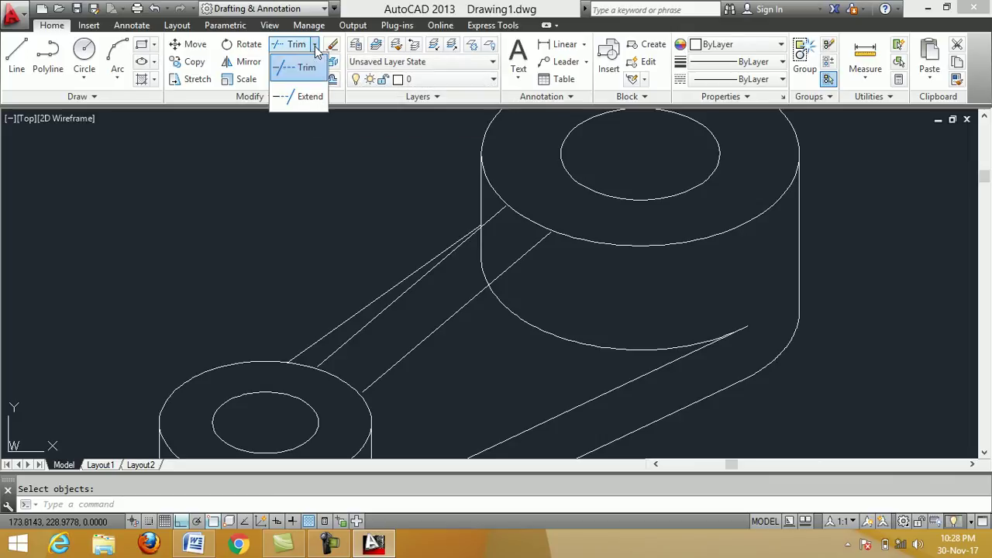
pyautogui.click(314, 101)
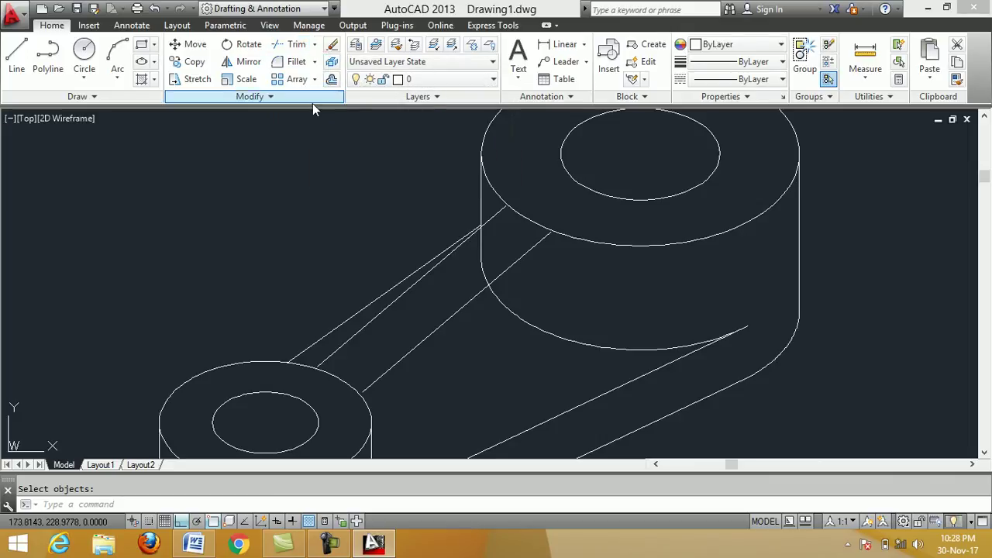
pyautogui.click(343, 381)
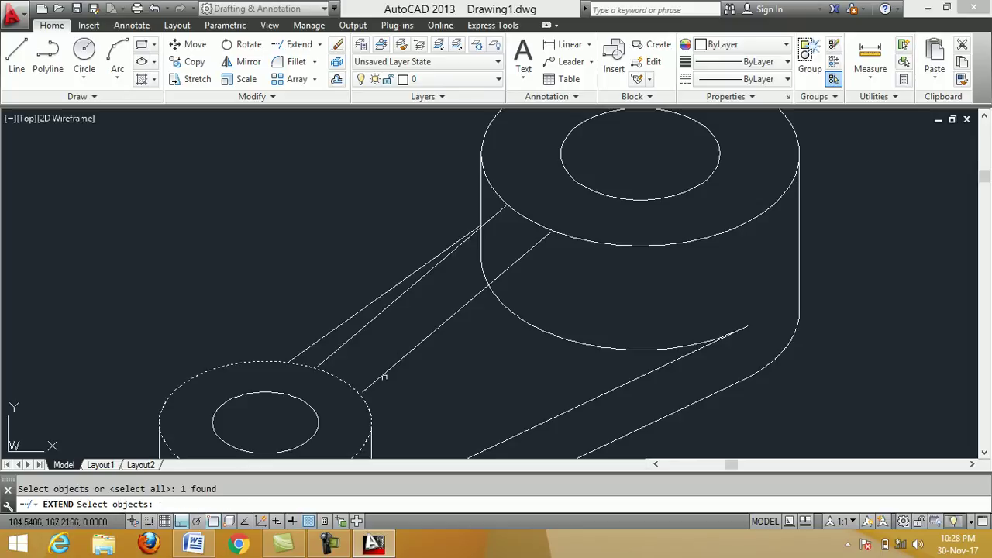
pyautogui.click(574, 243)
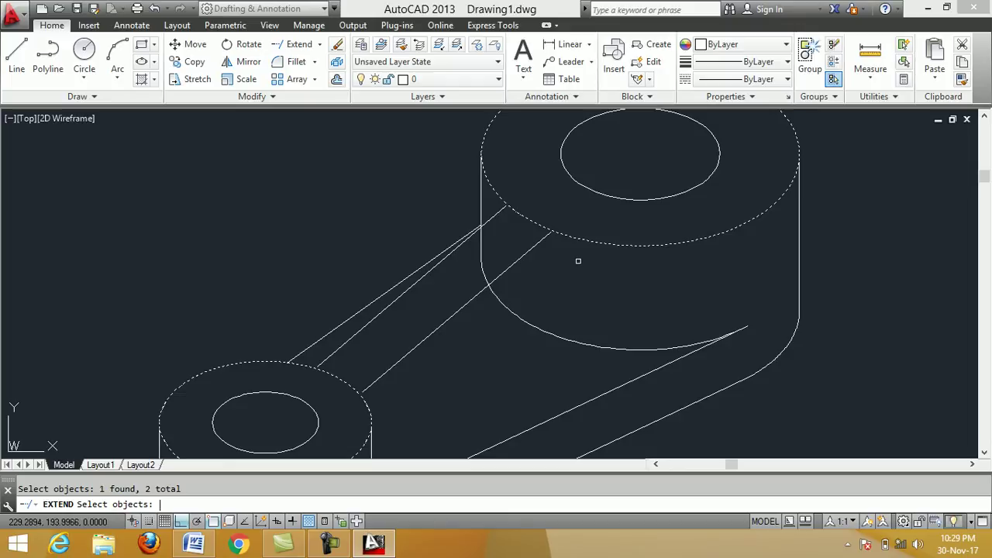
pyautogui.press('Return')
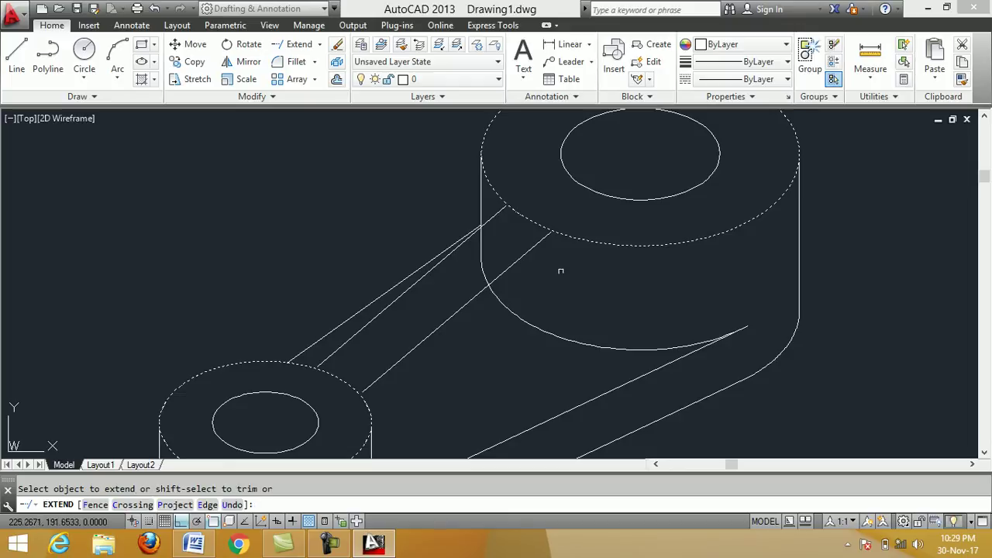
# Extend the arm and rib lines until they meet the large and small boss ellipses
pyautogui.click(543, 239)
pyautogui.scroll(2, 493, 219)
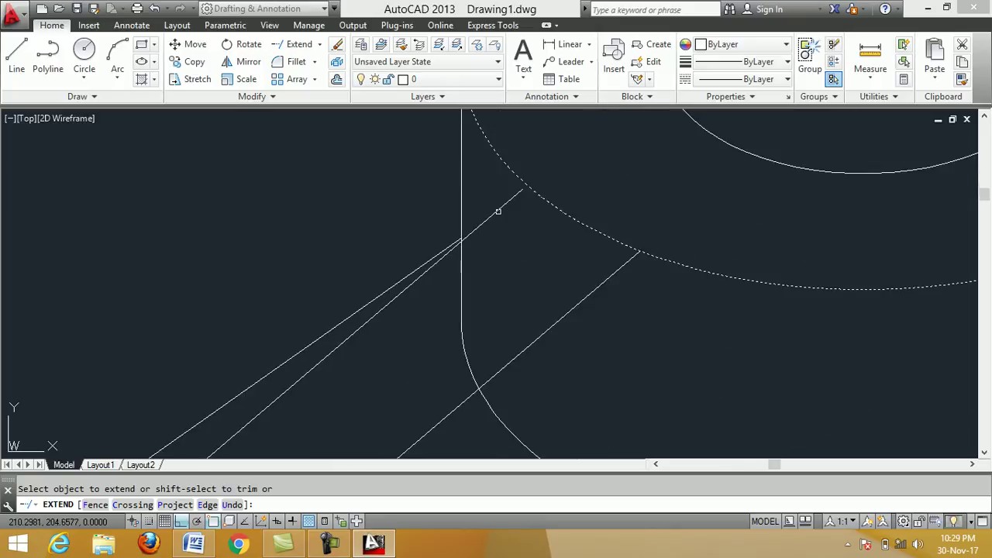
pyautogui.click(497, 209)
pyautogui.scroll(-2, 510, 215)
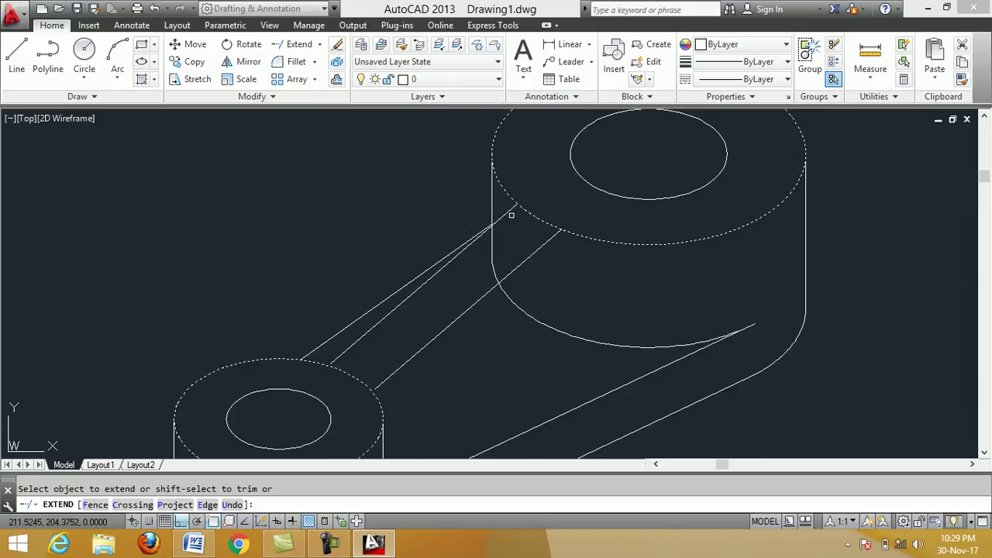
pyautogui.scroll(3, 316, 410)
pyautogui.click(354, 289)
pyautogui.click(468, 348)
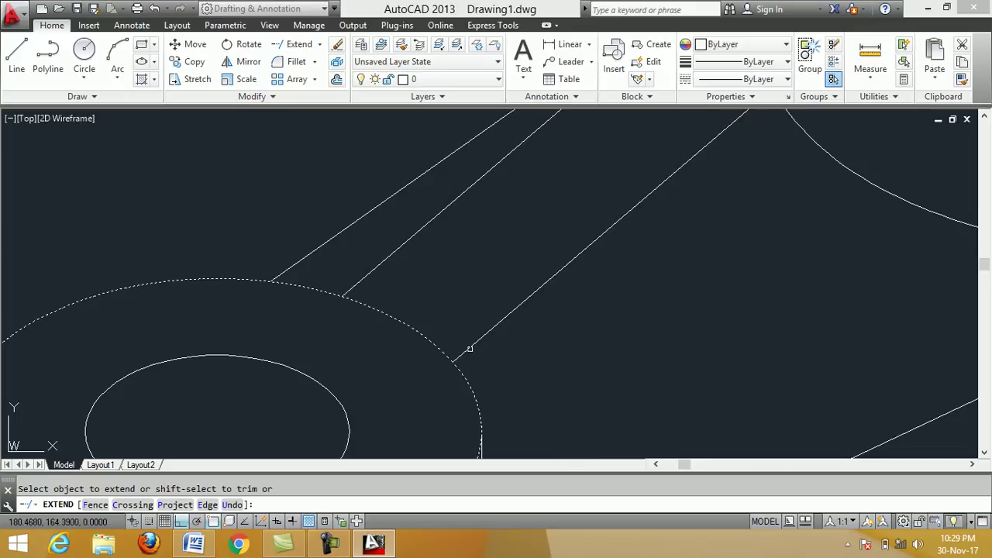
pyautogui.scroll(-3, 489, 354)
pyautogui.scroll(-2, 506, 333)
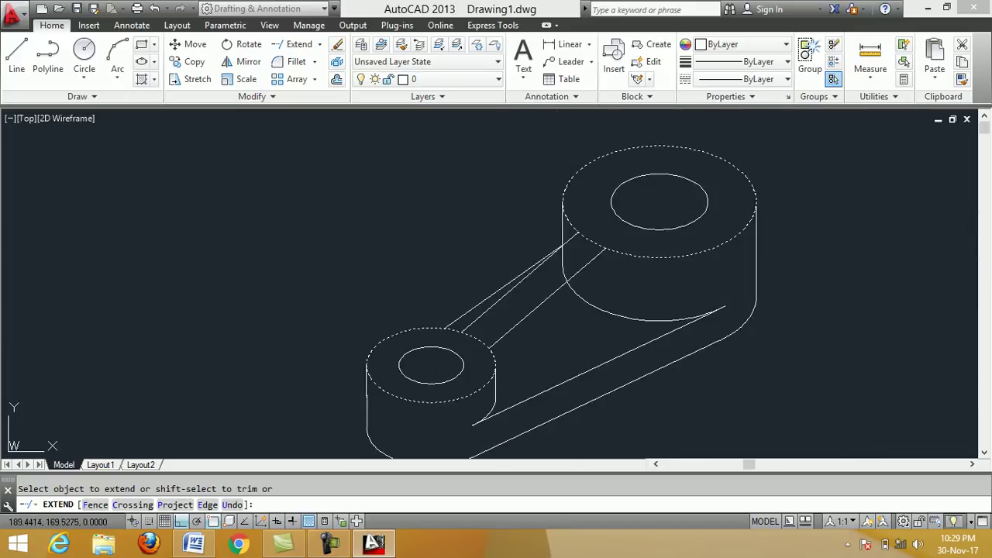
pyautogui.rightClick(610, 284)
pyautogui.click(619, 292)
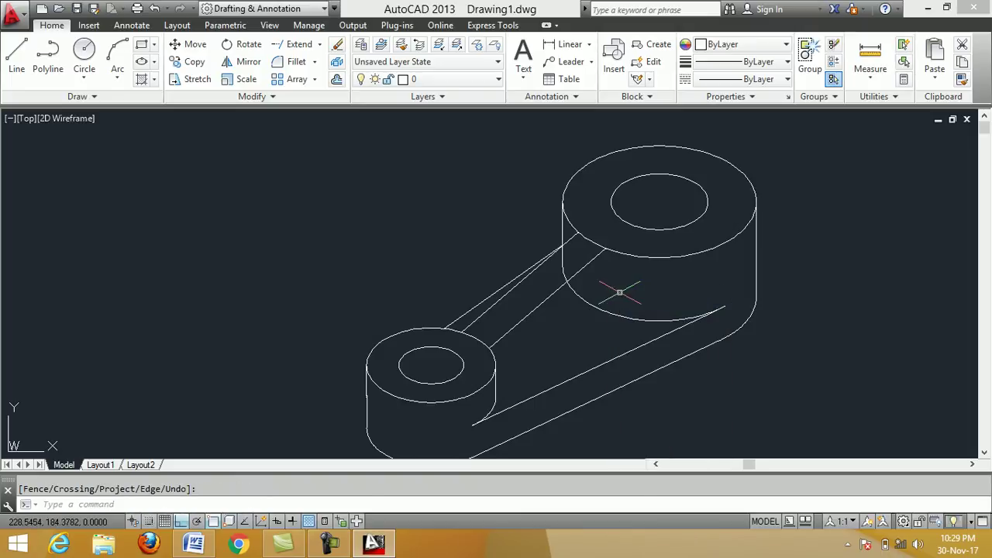
# On Isoplane Right, draw a vertical rib edge down the large boss from the rib's endpoint
pyautogui.click(19, 55)
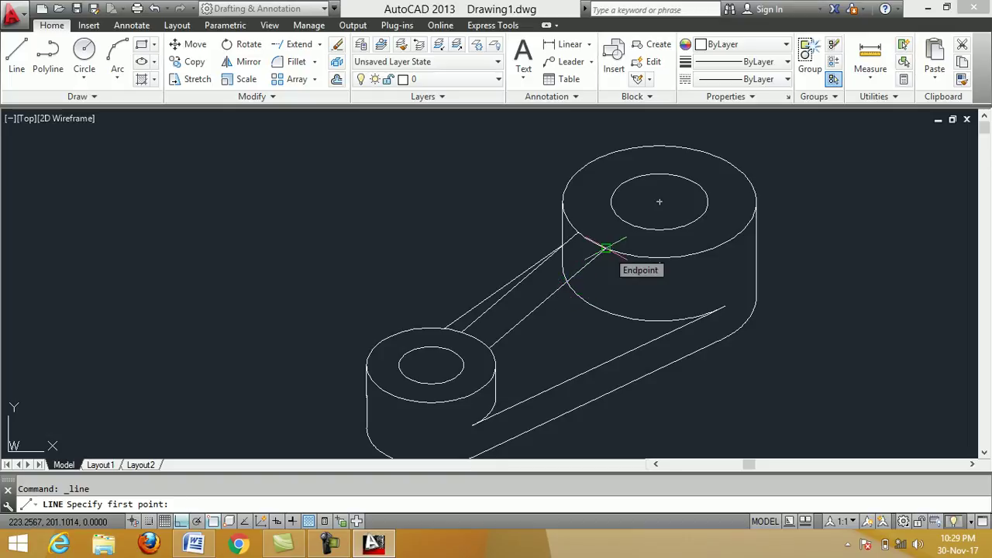
pyautogui.click(605, 248)
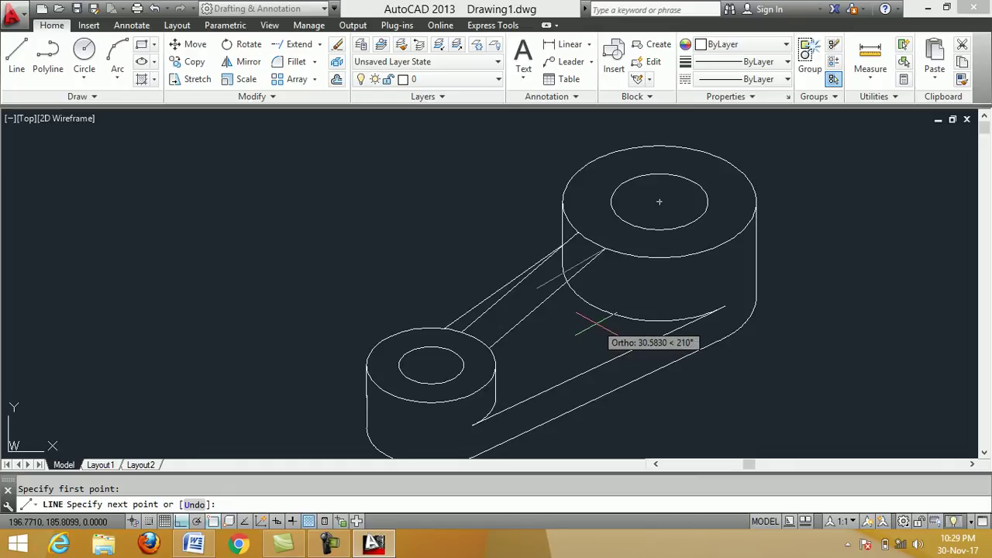
pyautogui.press('F5')
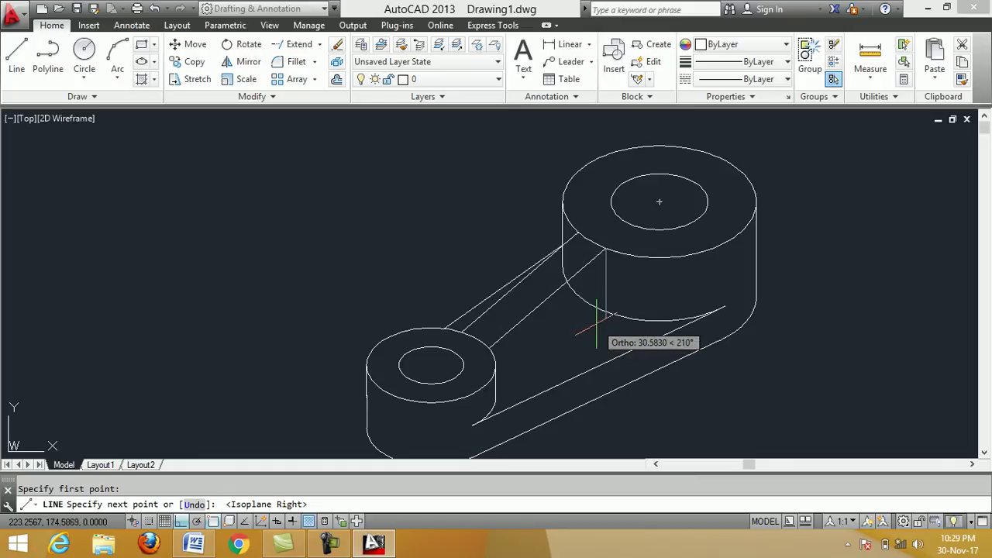
pyautogui.click(603, 338)
pyautogui.rightClick(595, 342)
pyautogui.click(607, 353)
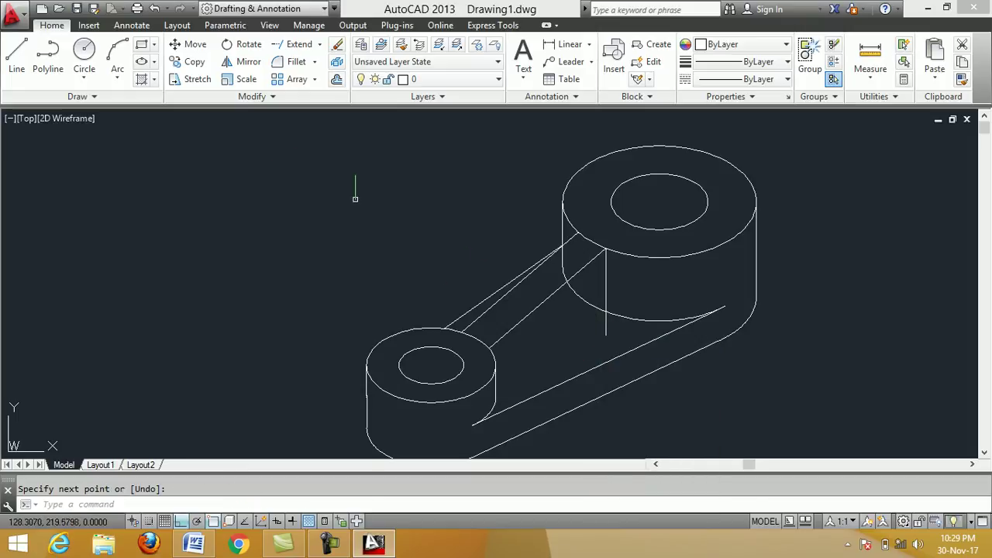
# Draw the rib's 210° bottom edge from the large boss's lower curve toward the small boss
pyautogui.click(22, 54)
pyautogui.scroll(-2, 678, 434)
pyautogui.scroll(2, 678, 433)
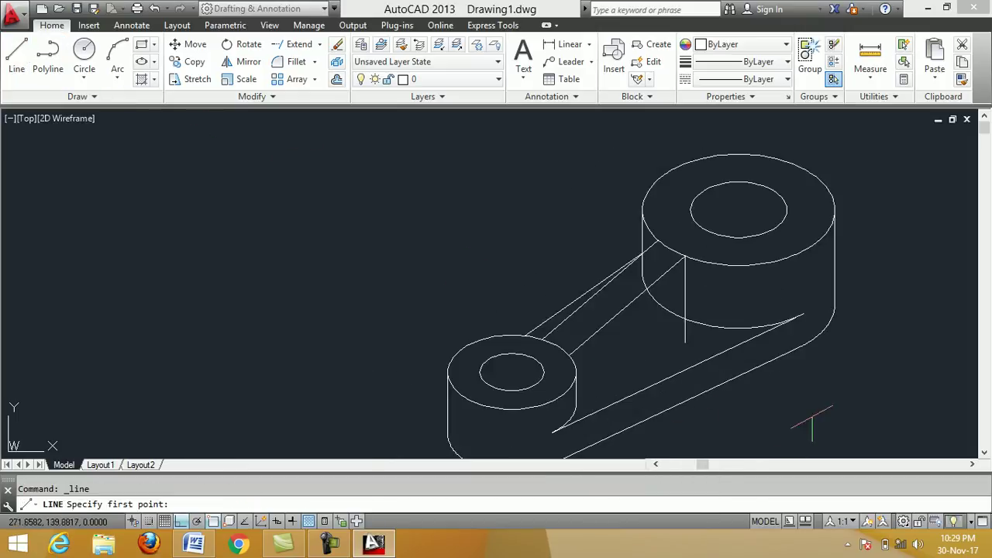
pyautogui.scroll(2, 785, 392)
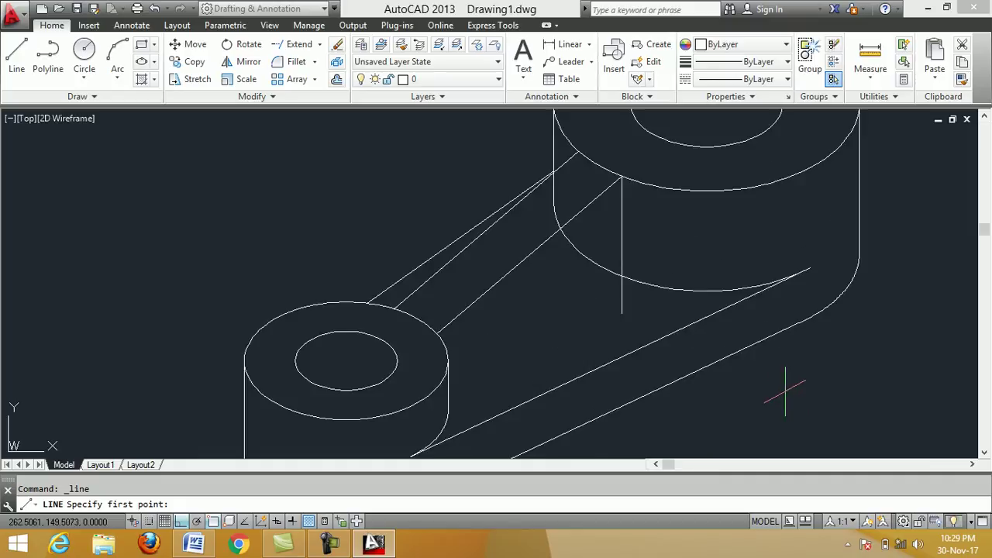
pyautogui.click(620, 277)
pyautogui.scroll(3, 436, 404)
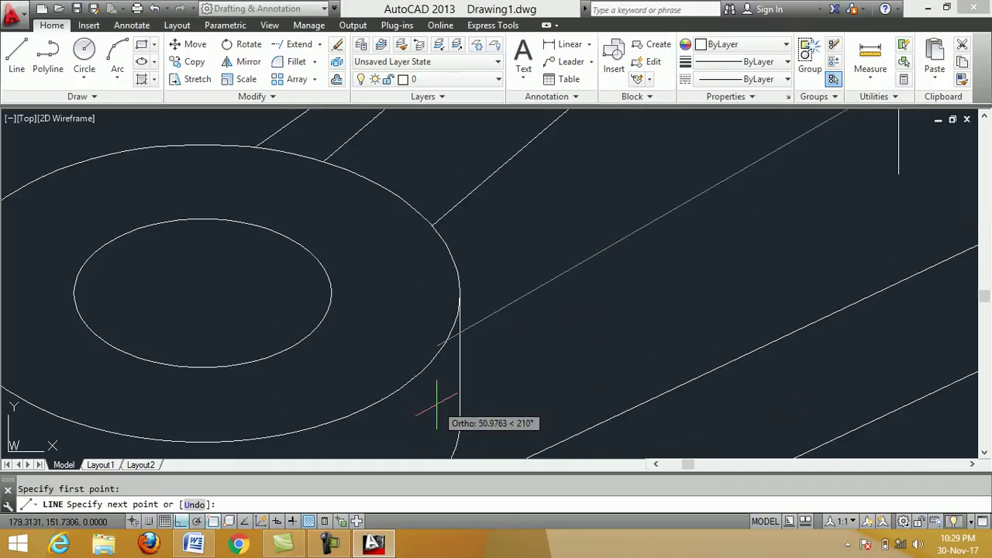
pyautogui.click(421, 355)
pyautogui.rightClick(440, 333)
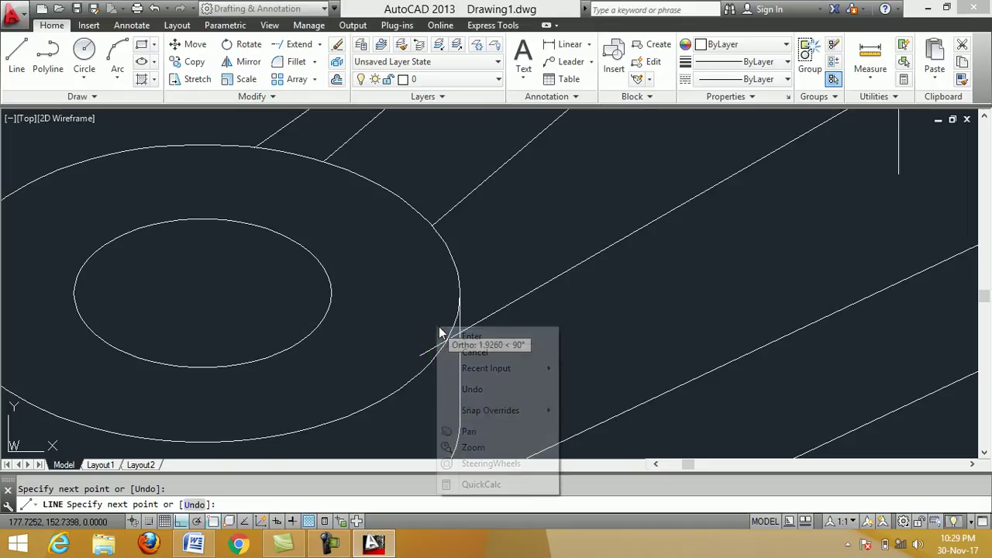
pyautogui.click(445, 336)
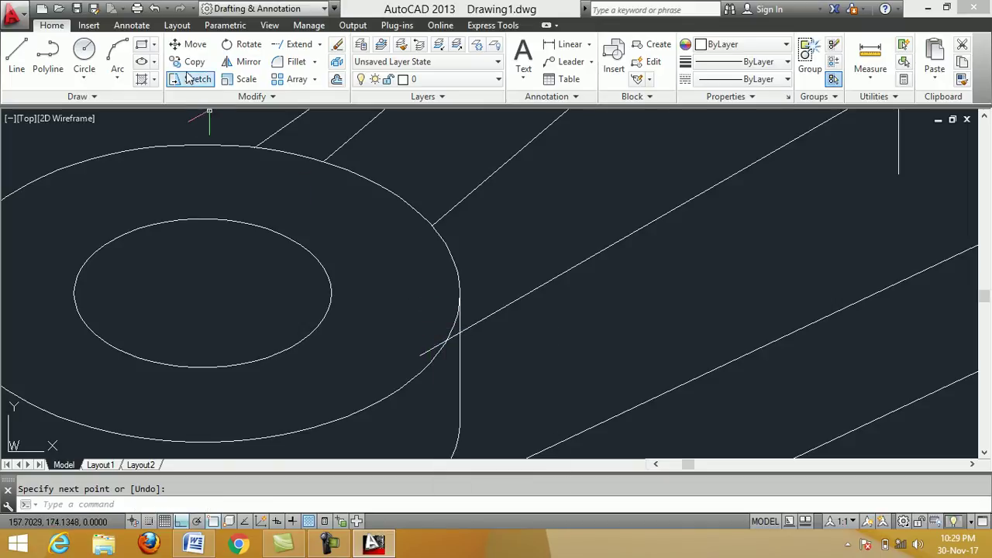
# Run Trim using the small boss's vertical side as the cutting edge
pyautogui.click(319, 45)
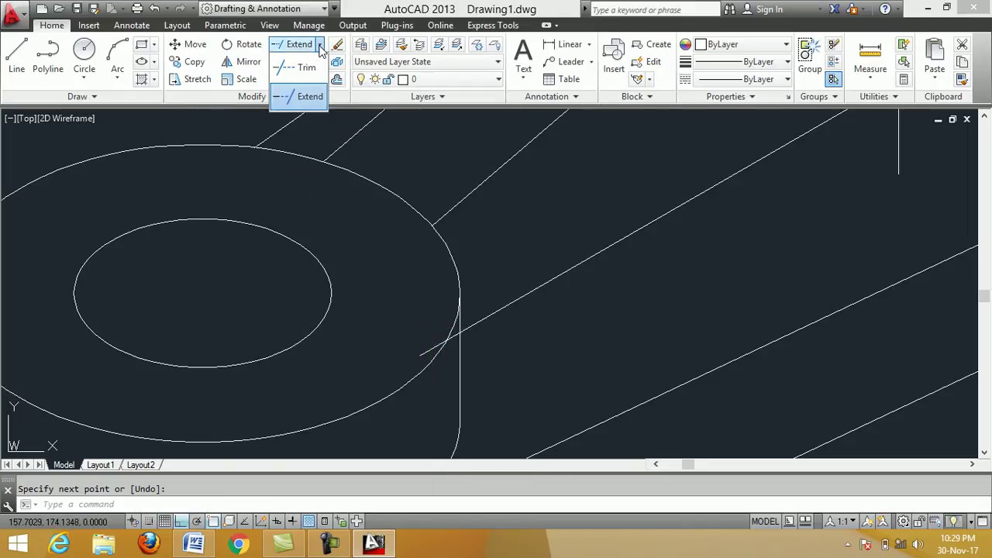
pyautogui.click(310, 69)
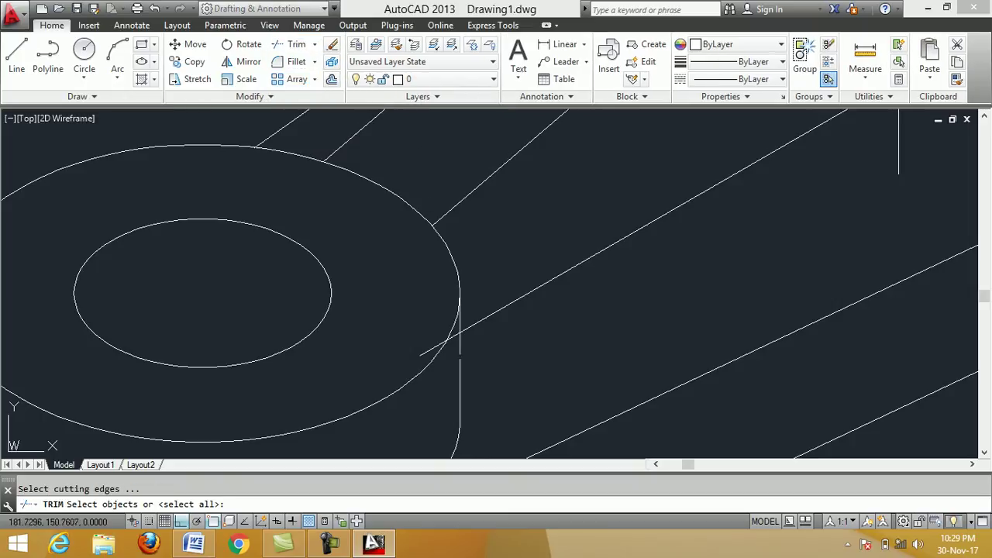
pyautogui.click(461, 358)
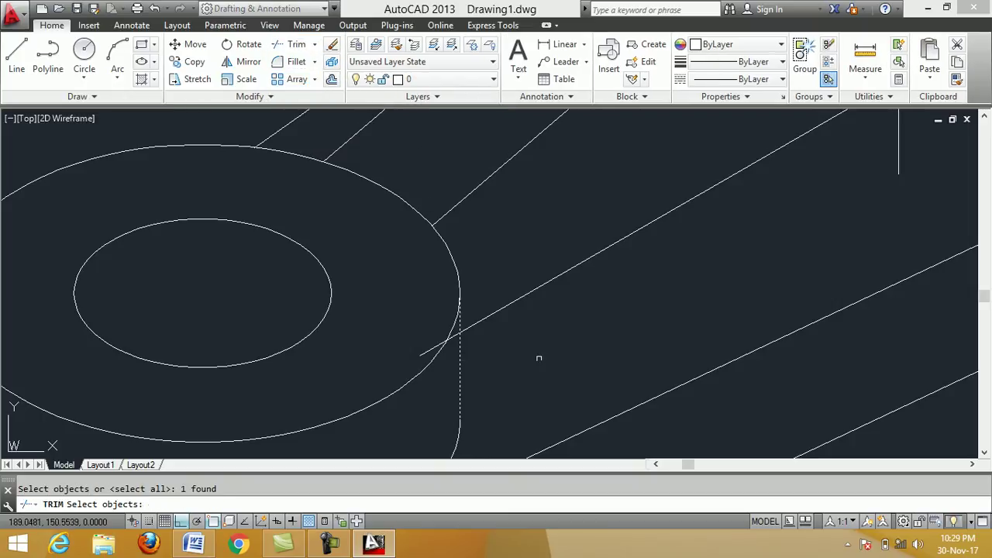
pyautogui.press('Return')
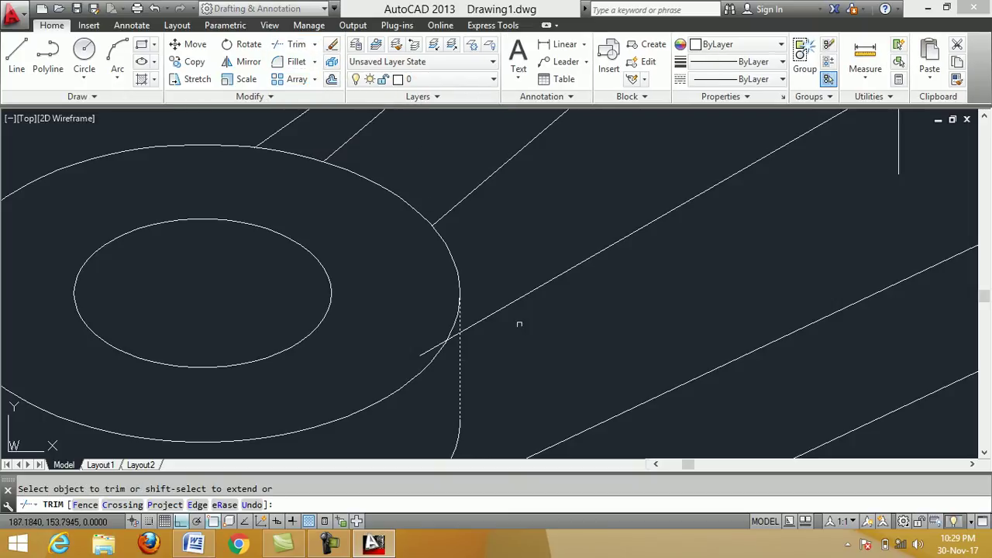
pyautogui.scroll(-5, 431, 347)
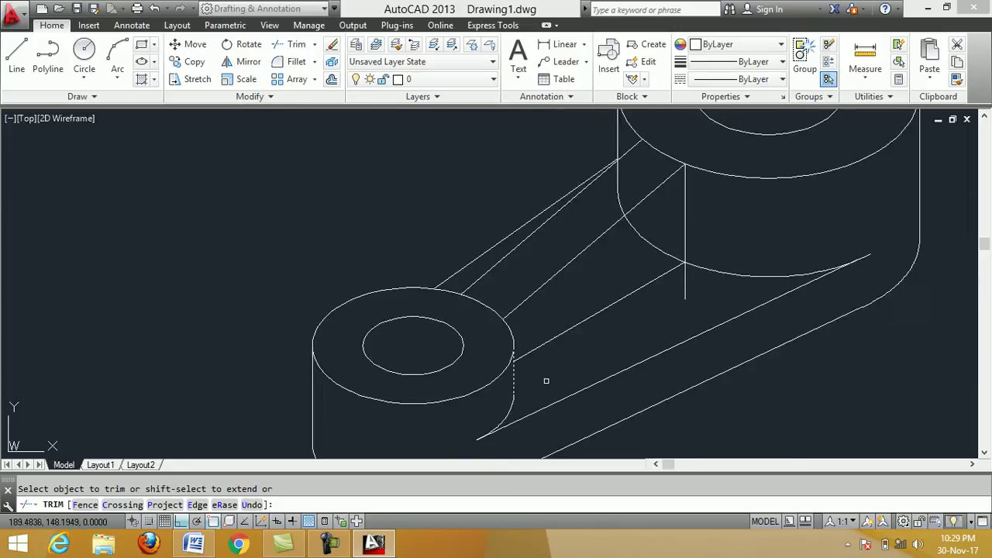
pyautogui.scroll(-1, 540, 380)
pyautogui.rightClick(837, 288)
pyautogui.click(860, 295)
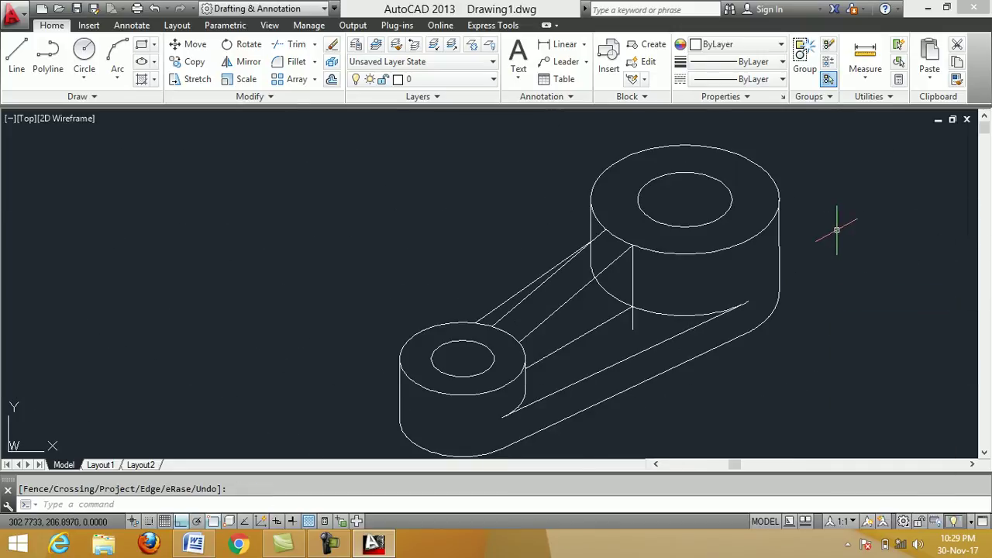
# Trim the rib's vertical edge at the large boss's lower arc
pyautogui.rightClick(834, 231)
pyautogui.click(849, 242)
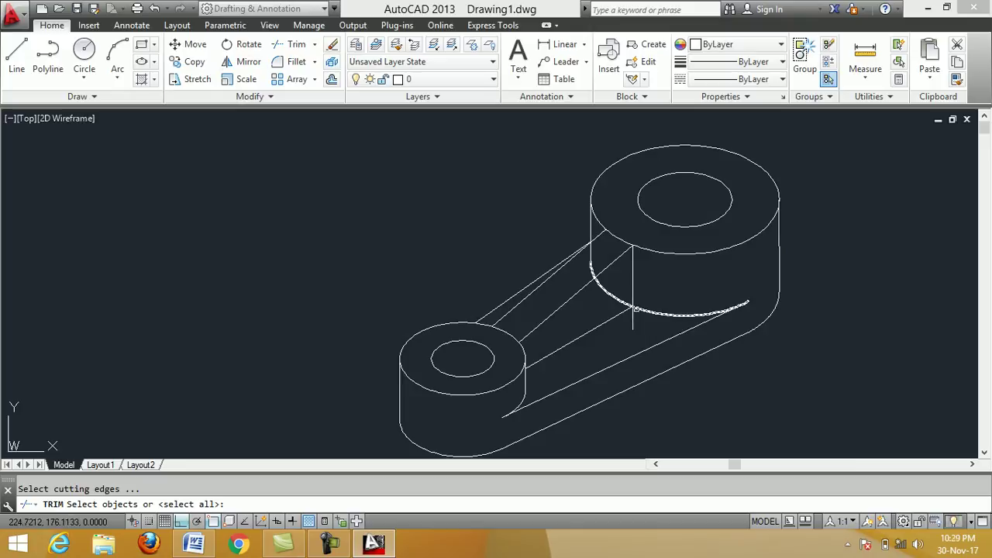
pyautogui.click(622, 301)
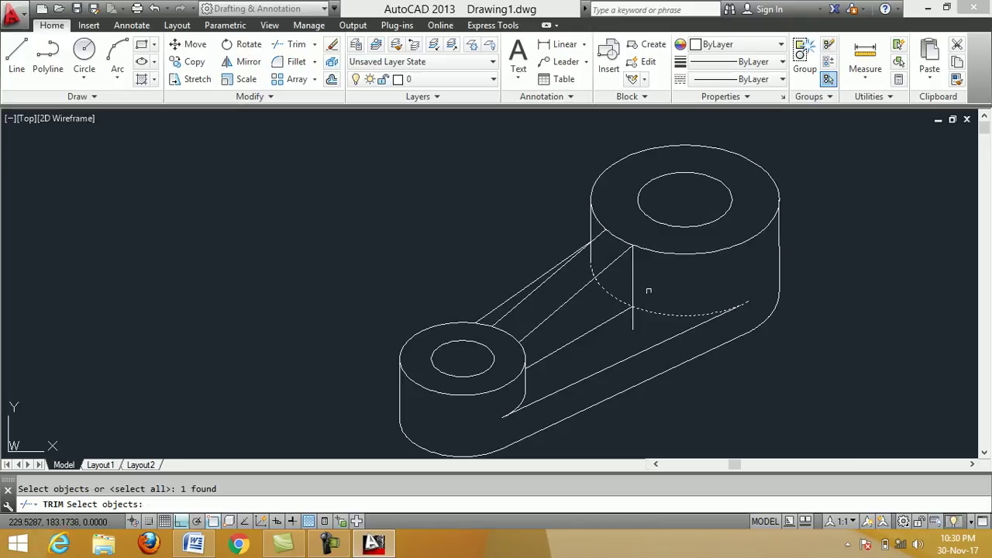
pyautogui.press('Return')
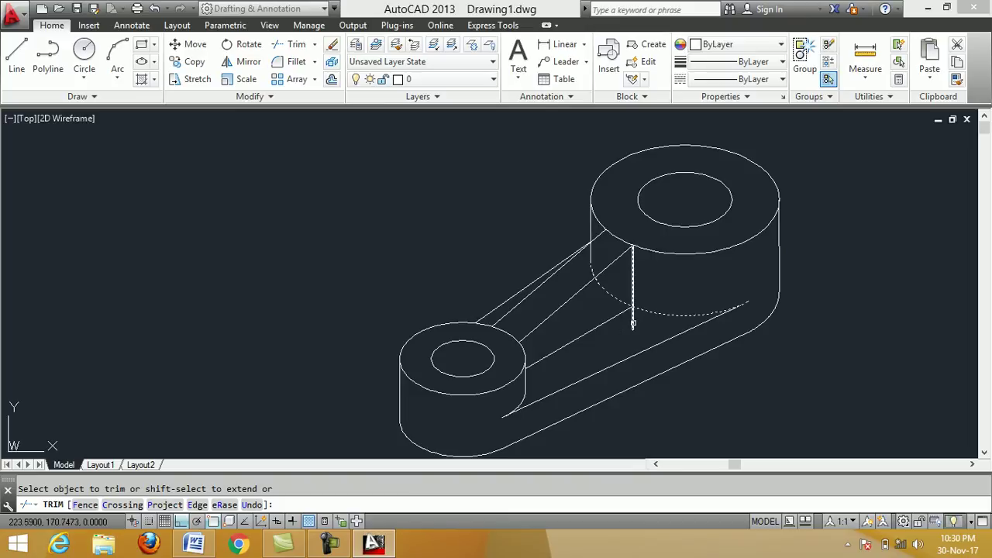
pyautogui.rightClick(686, 284)
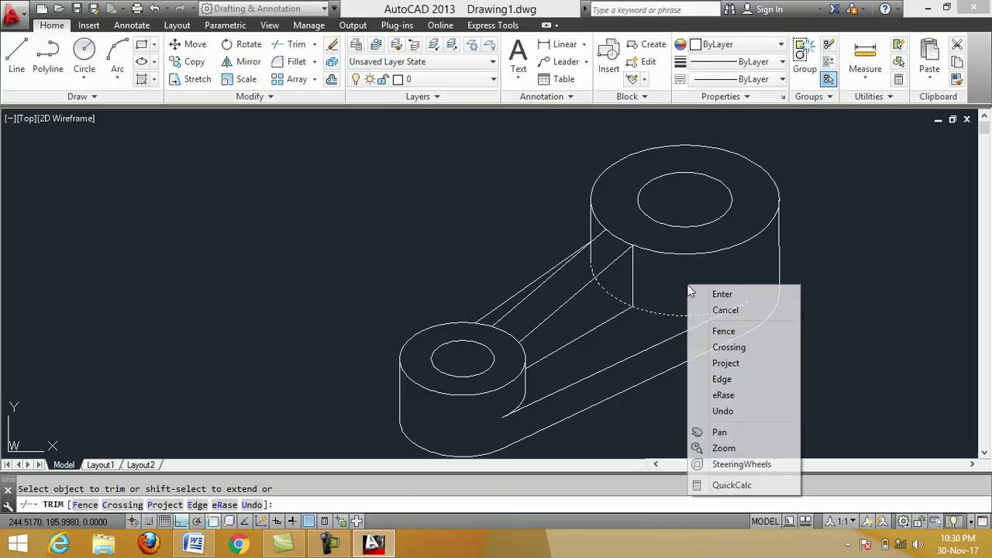
pyautogui.click(698, 297)
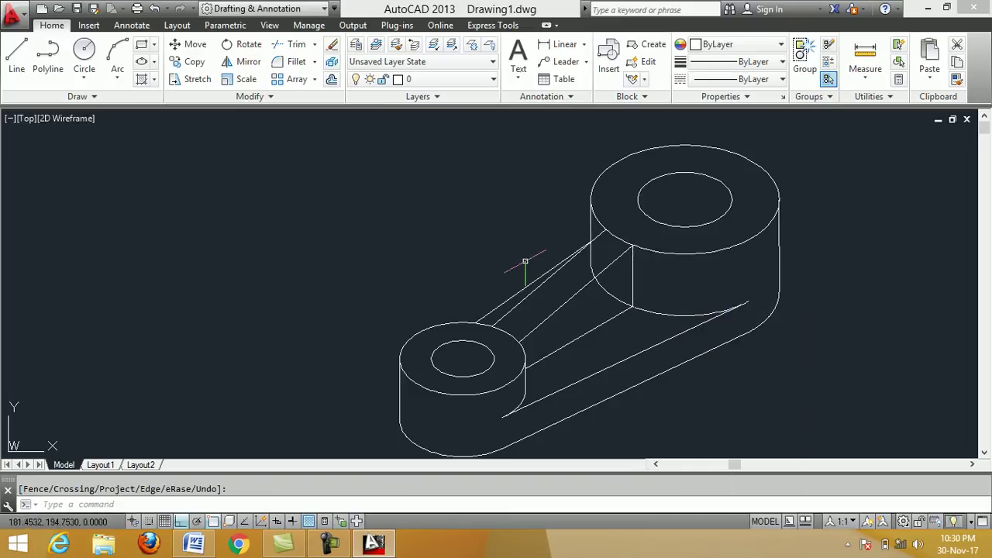
pyautogui.click(332, 45)
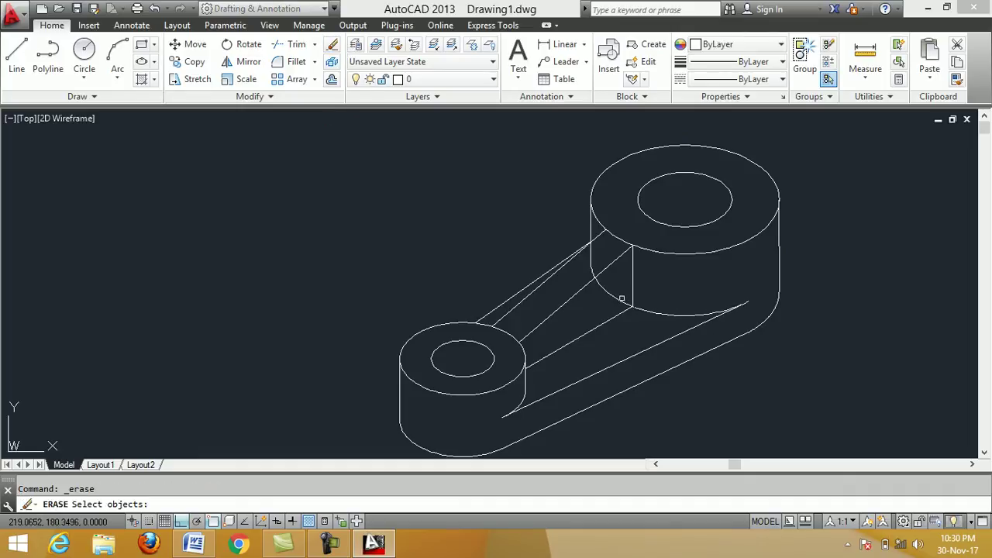
# Cancel Erase and trim away the hidden arc beside the rib's vertical edge
pyautogui.press('Return')
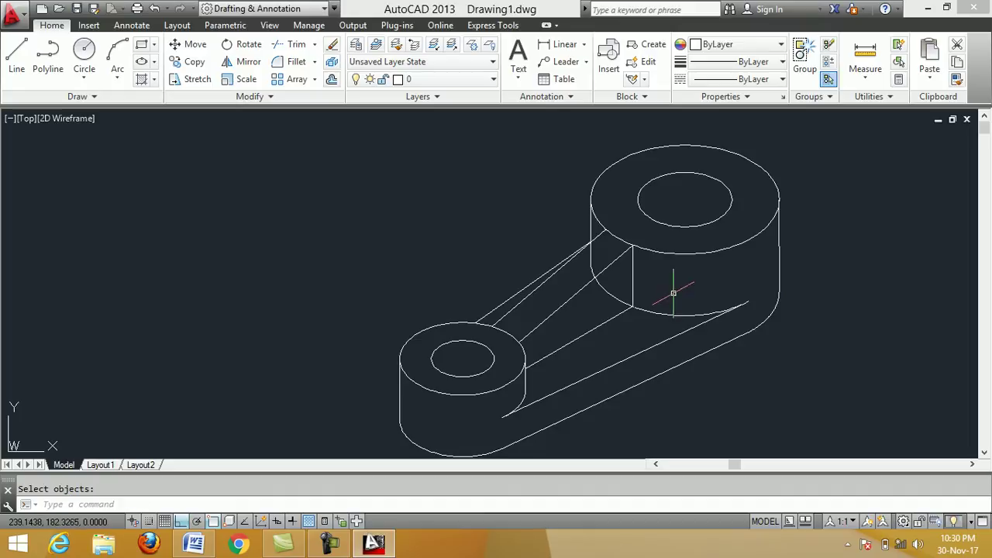
pyautogui.click(290, 48)
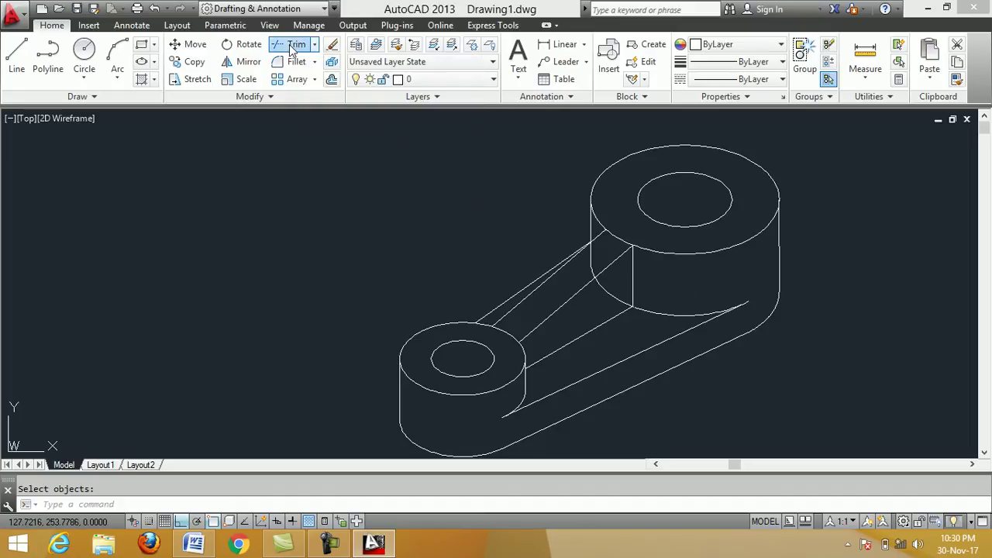
pyautogui.click(634, 279)
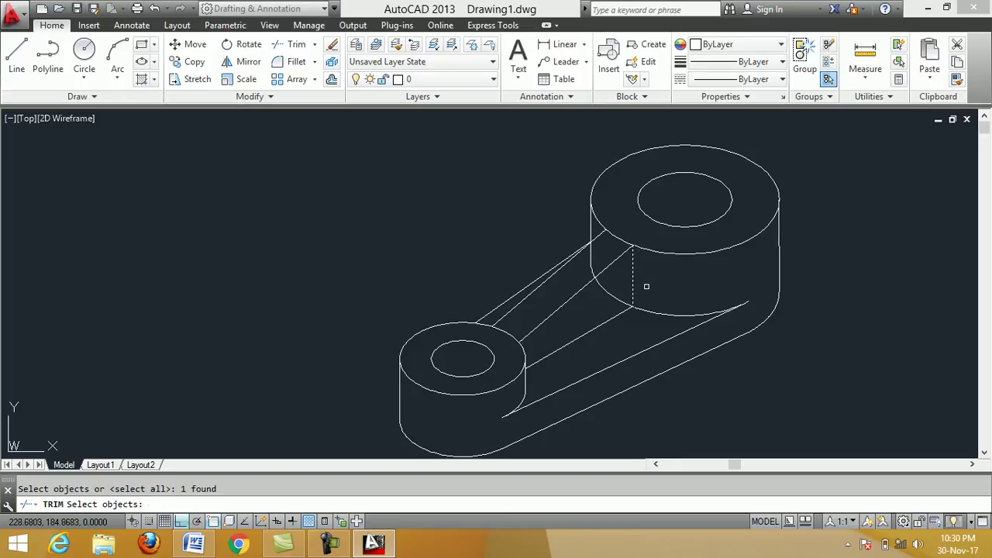
pyautogui.press('Return')
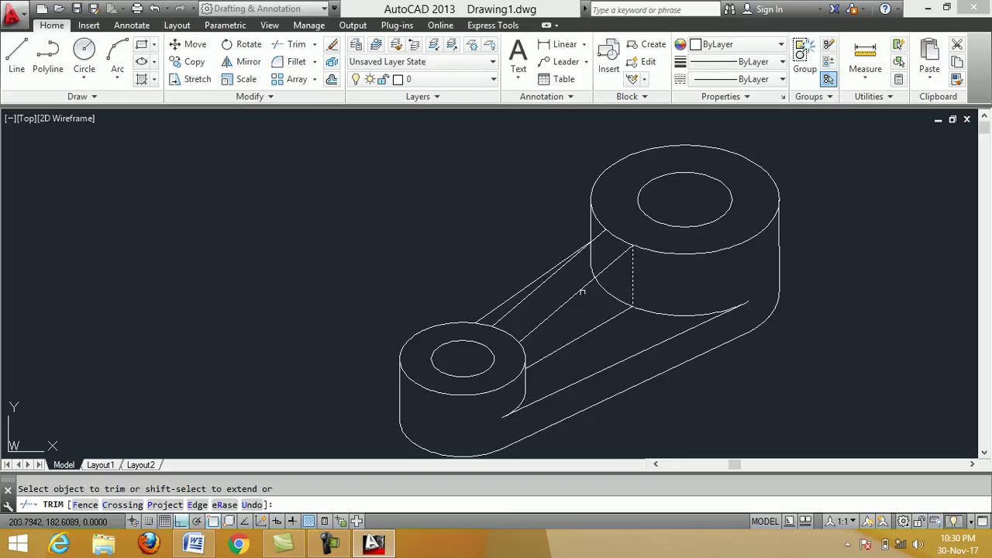
pyautogui.click(610, 295)
pyautogui.rightClick(606, 291)
pyautogui.click(624, 300)
pyautogui.scroll(3, 597, 226)
pyautogui.scroll(1, 596, 226)
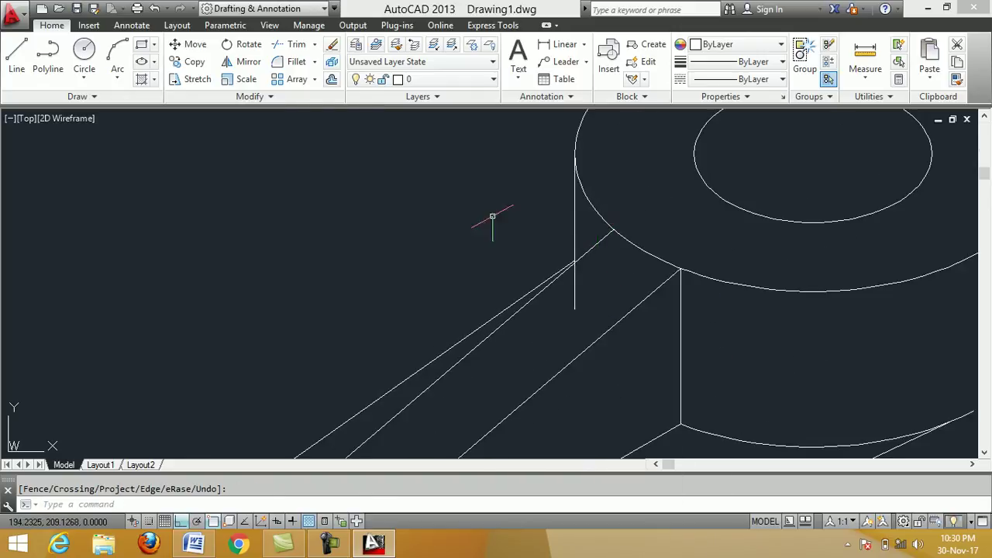
# Trim the large boss's left vertical edge where it passes below the arm's upper edge
pyautogui.click(292, 44)
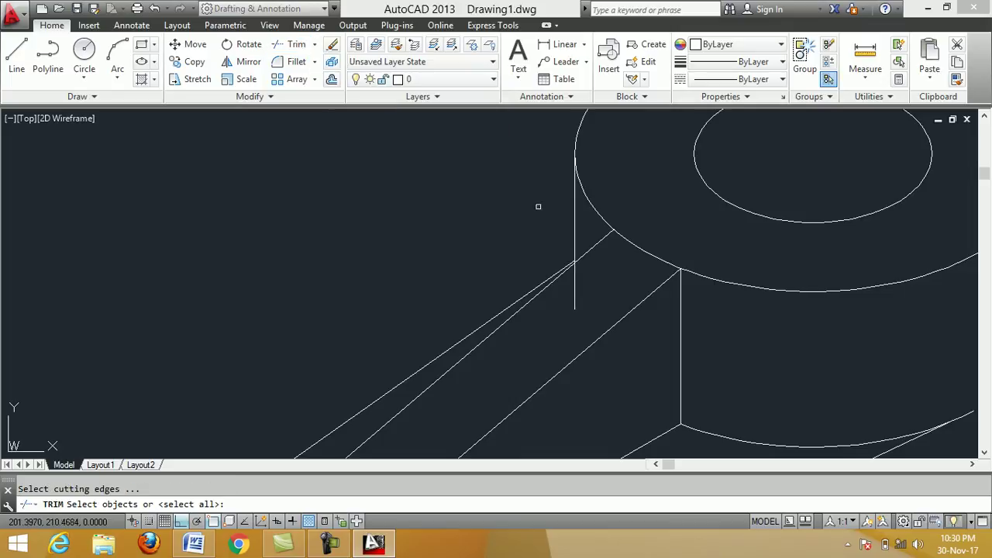
pyautogui.scroll(2, 583, 280)
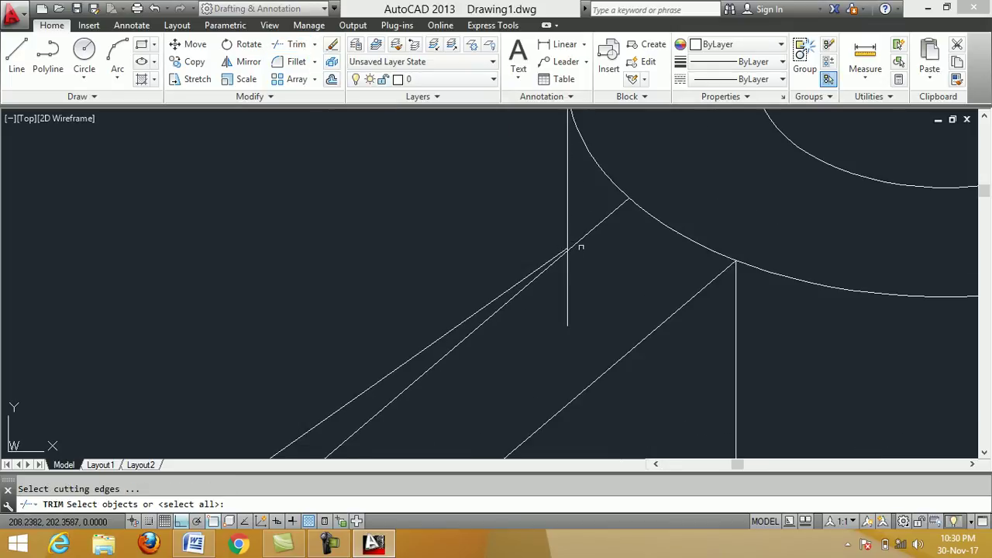
pyautogui.click(577, 243)
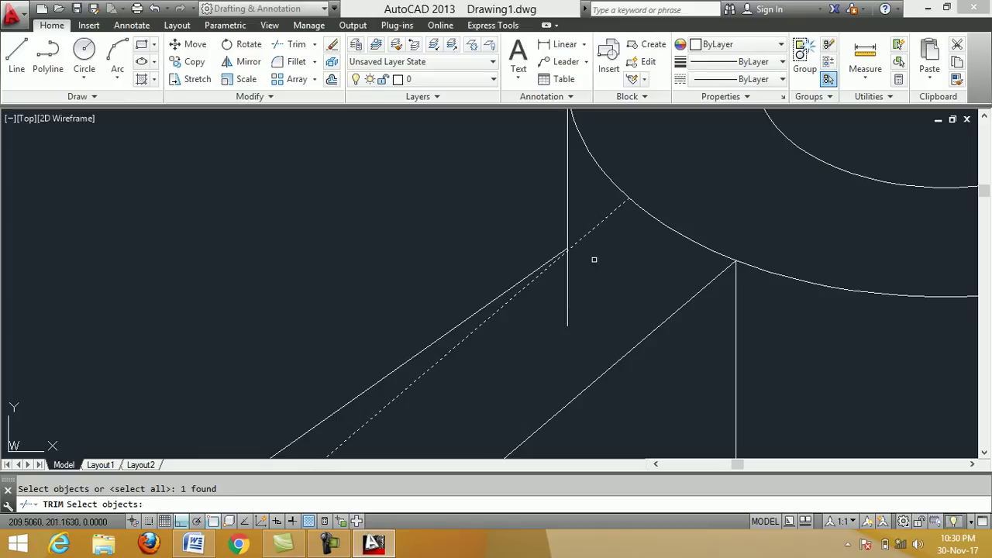
pyautogui.press('Return')
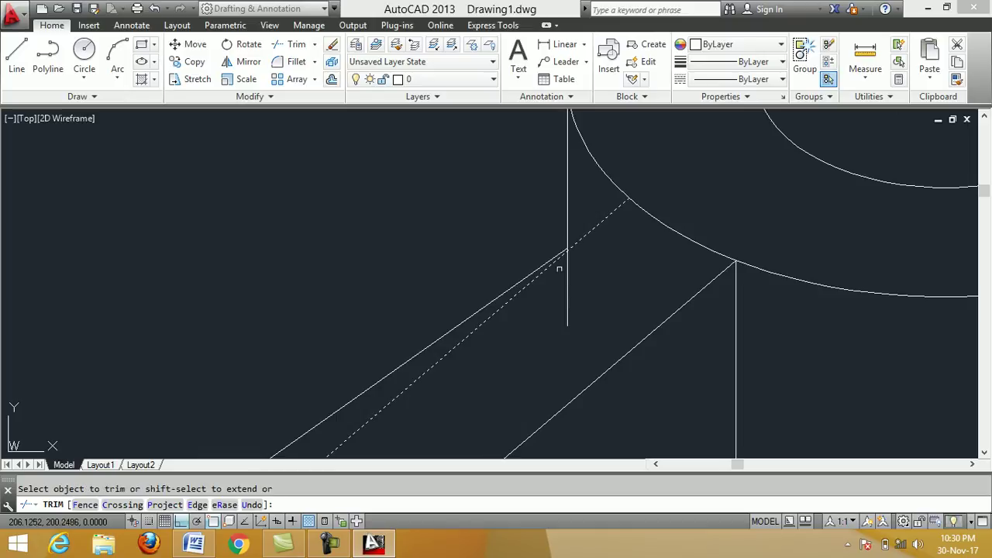
pyautogui.click(568, 275)
pyautogui.rightClick(584, 284)
pyautogui.click(612, 285)
pyautogui.scroll(-2, 586, 266)
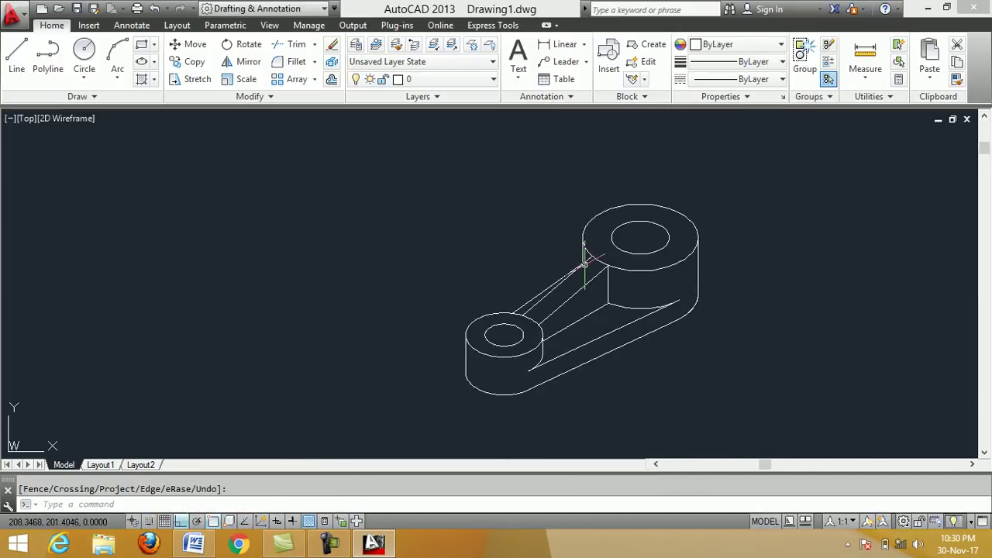
pyautogui.click(195, 546)
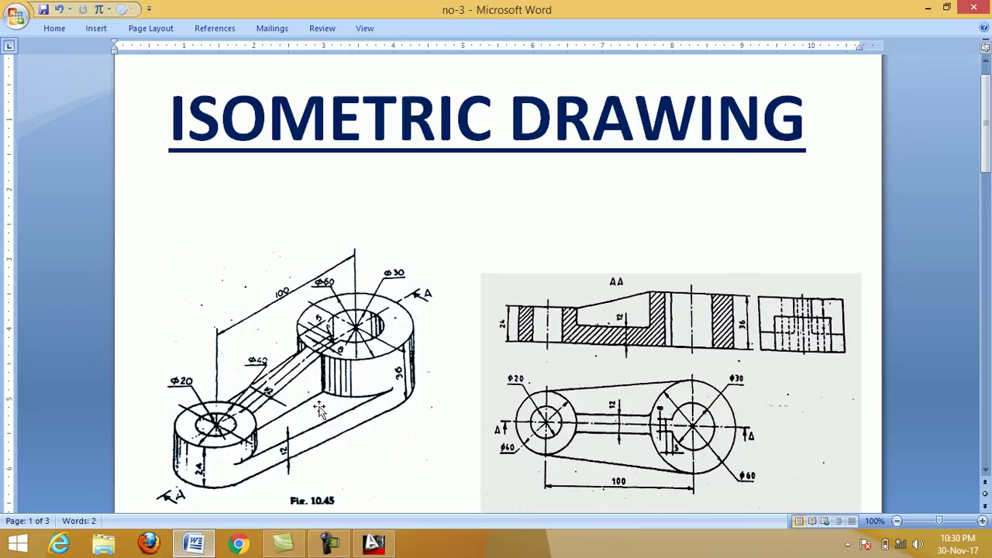
pyautogui.scroll(1, 345, 350)
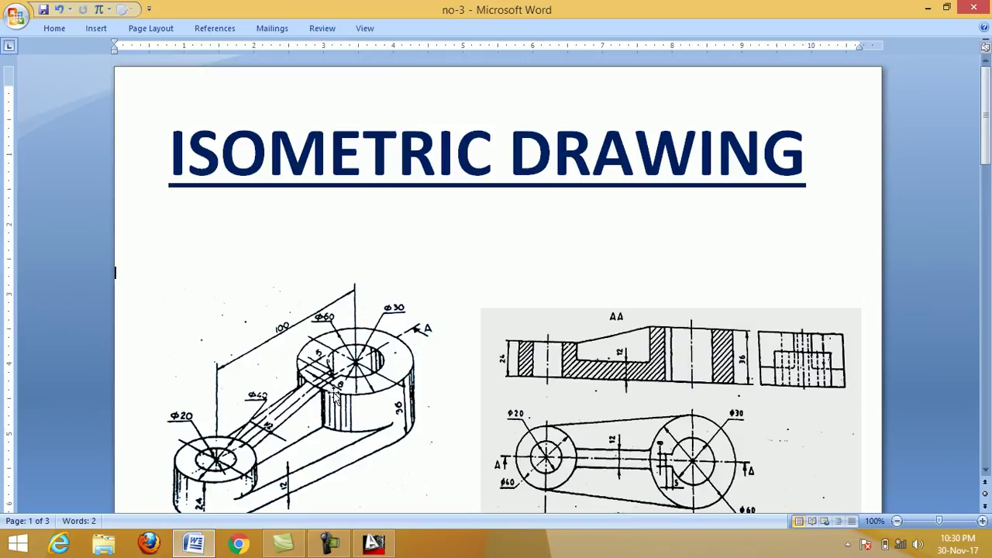
pyautogui.click(194, 544)
pyautogui.scroll(4, 694, 244)
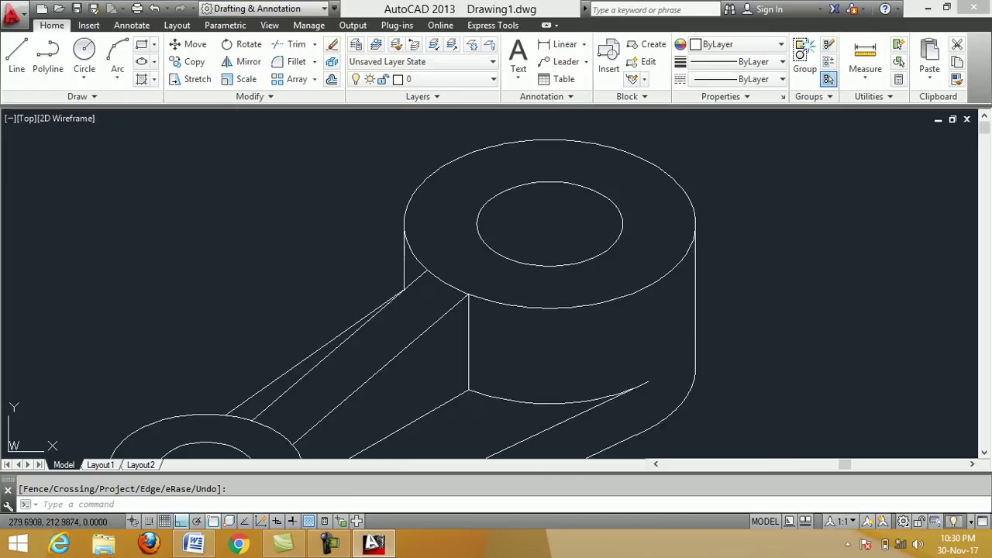
# Draw a 210° centre line from the large boss's hole centre past the hole edge
pyautogui.click(17, 53)
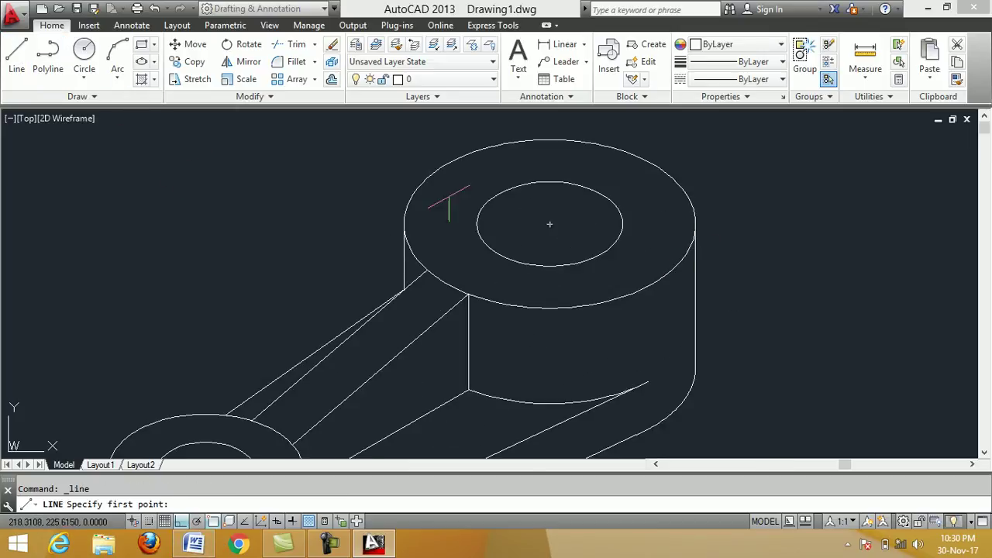
pyautogui.click(551, 224)
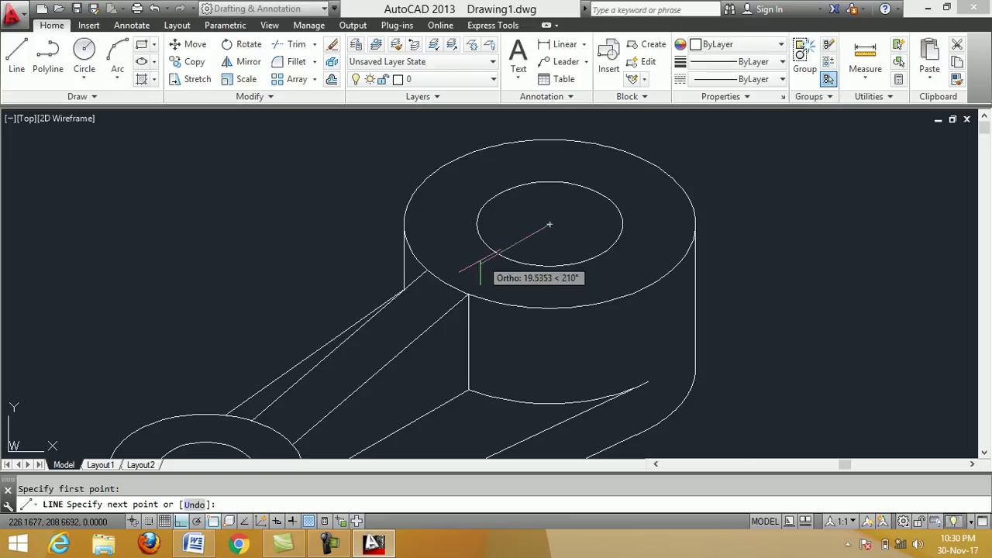
pyautogui.click(463, 273)
pyautogui.rightClick(454, 245)
pyautogui.click(473, 251)
pyautogui.scroll(2, 470, 246)
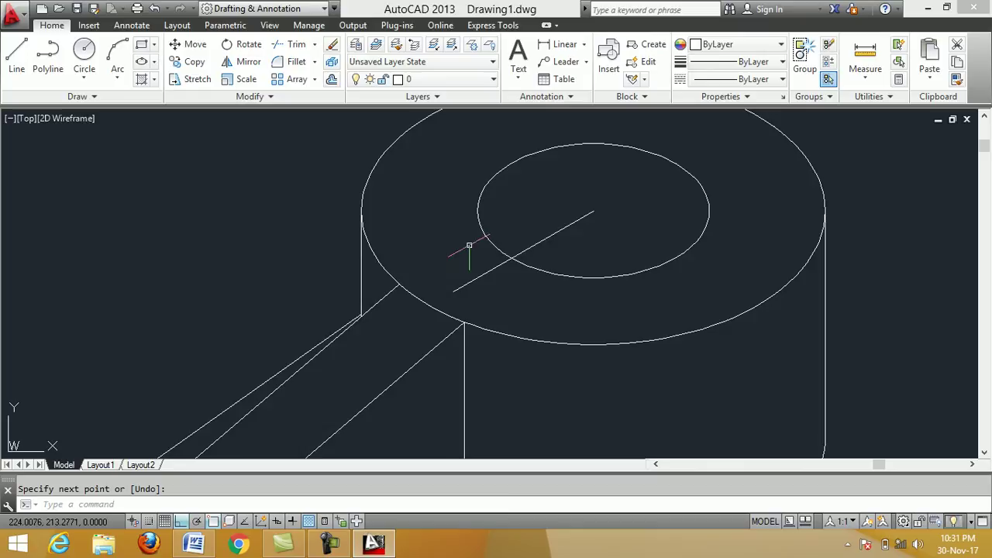
# On Isoplane Left, draw a short 330° line from the hole's edge
pyautogui.click(20, 58)
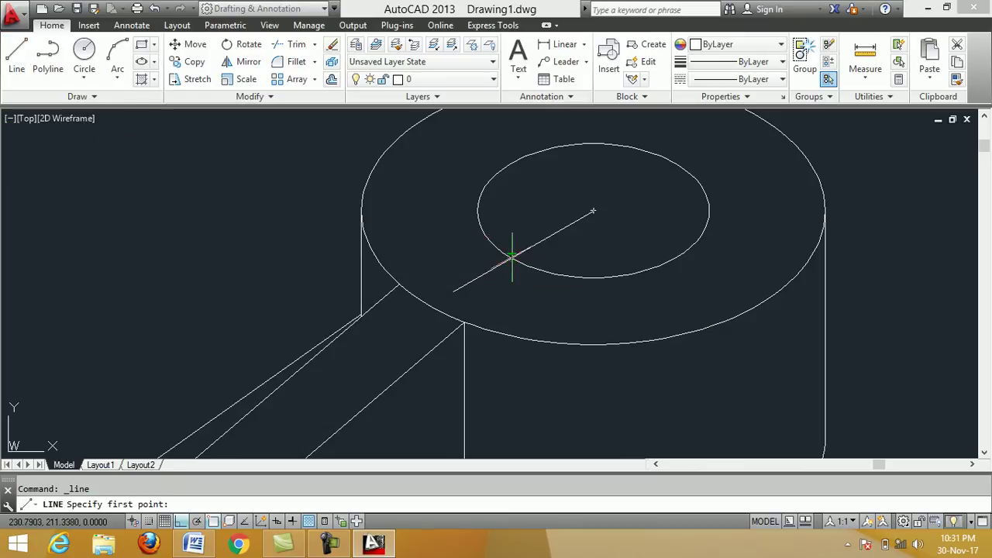
pyautogui.click(511, 258)
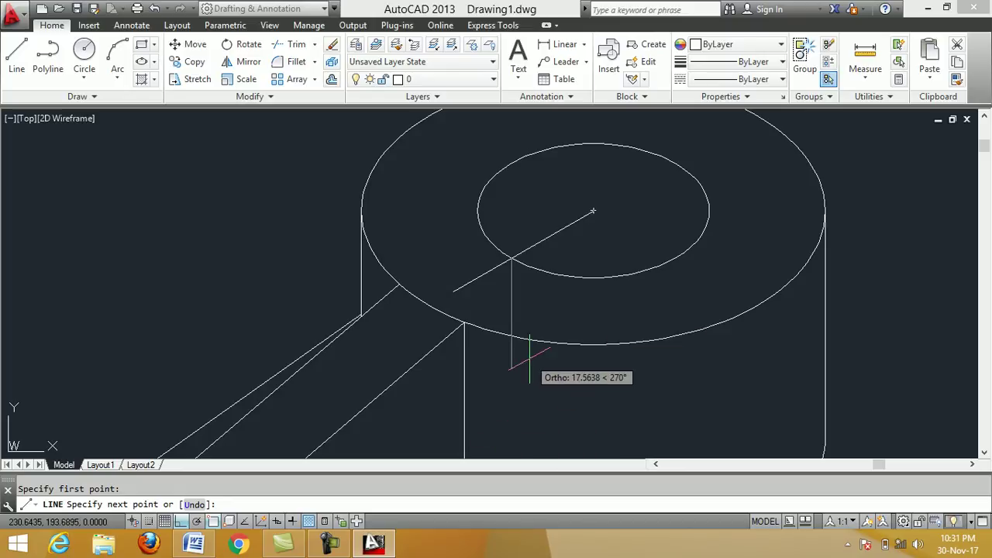
pyautogui.press('F5')
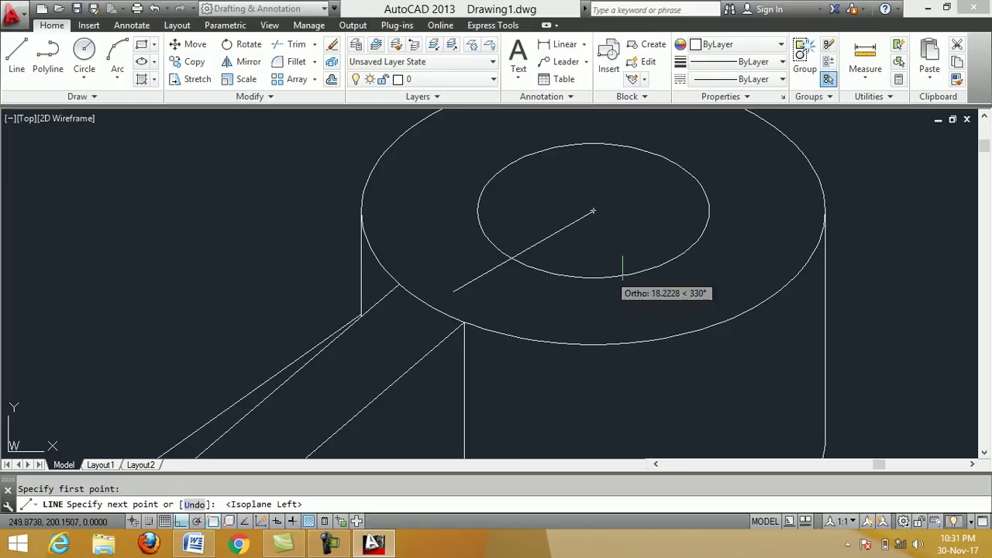
pyautogui.click(582, 299)
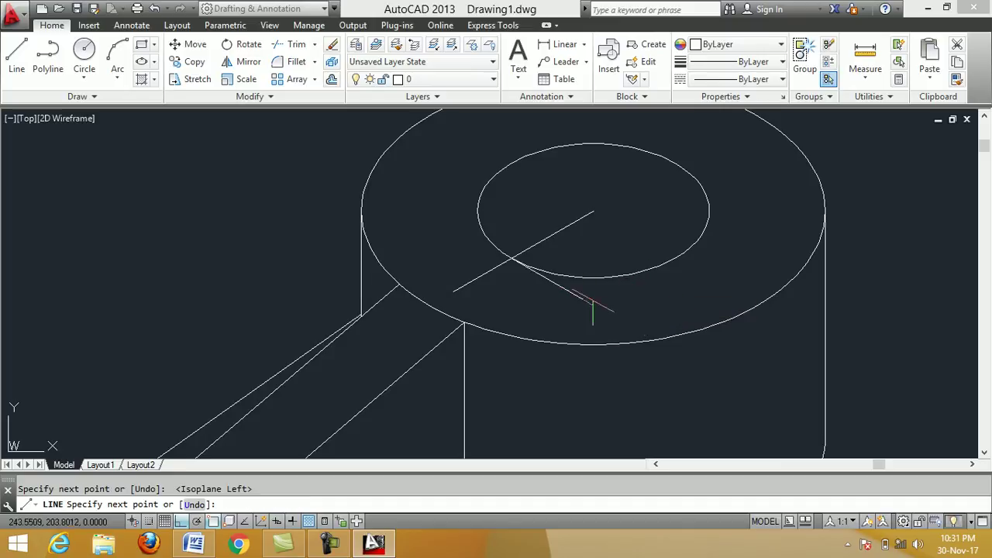
pyautogui.rightClick(669, 299)
pyautogui.click(686, 308)
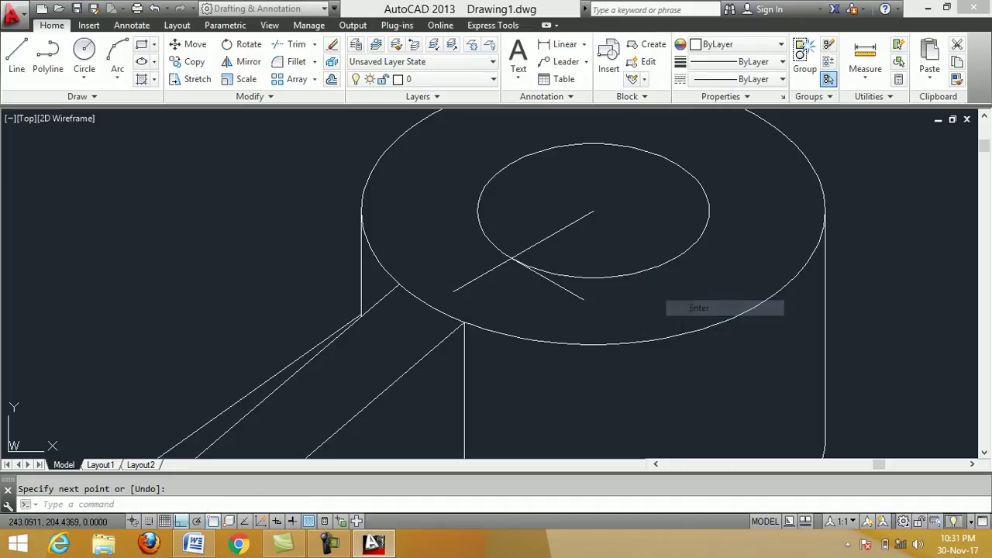
# Stretch the short line's end back across the hole to form the second centre line
pyautogui.click(572, 293)
pyautogui.moveTo(511, 259)
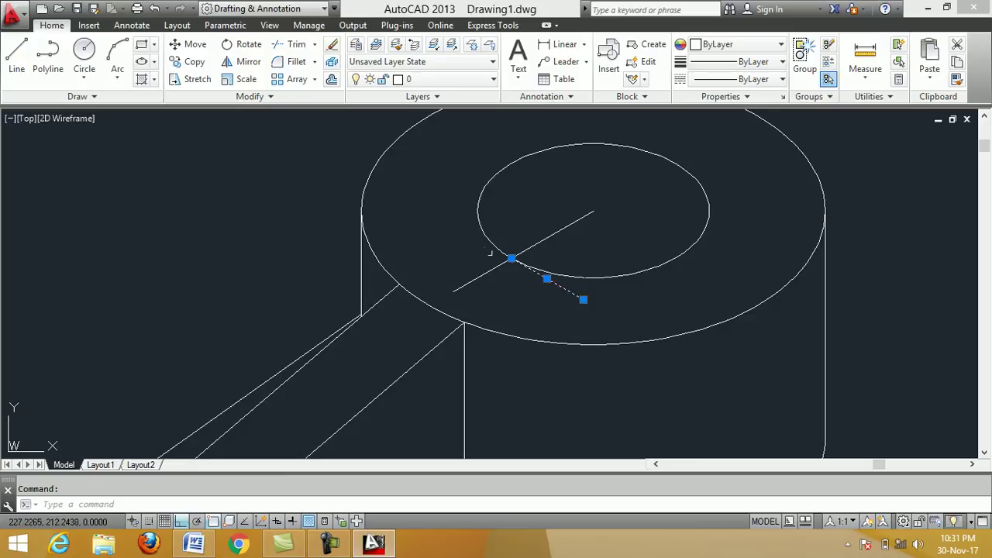
pyautogui.click(511, 261)
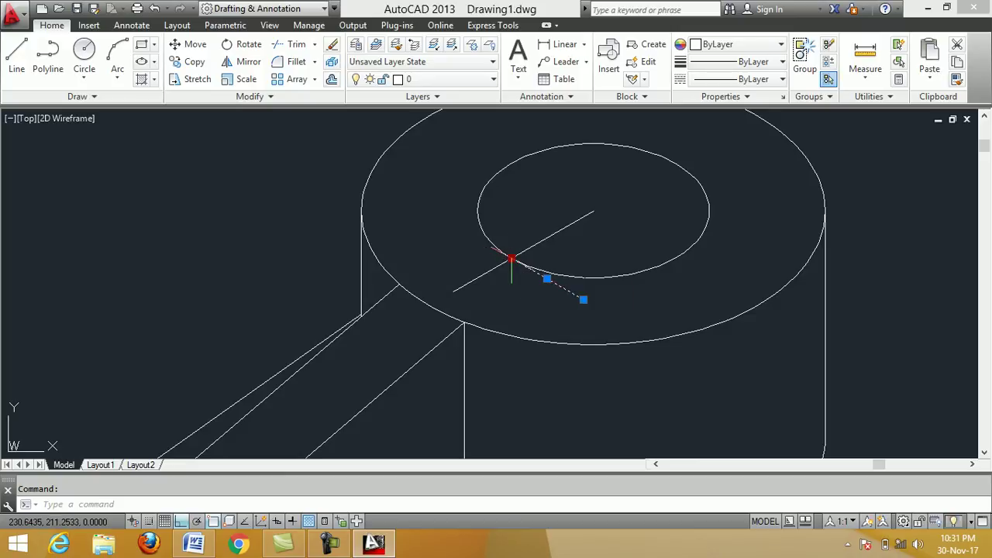
pyautogui.click(422, 206)
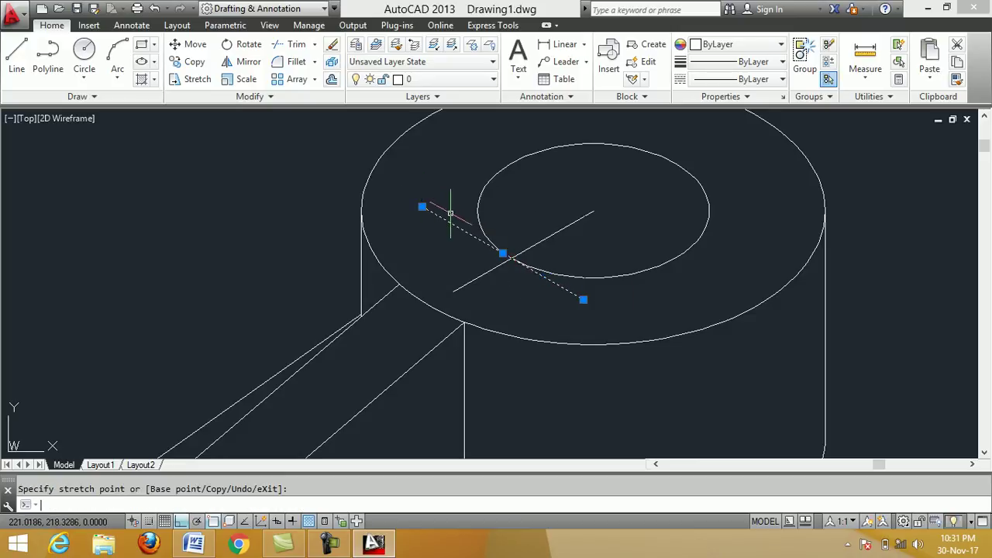
pyautogui.press('Escape')
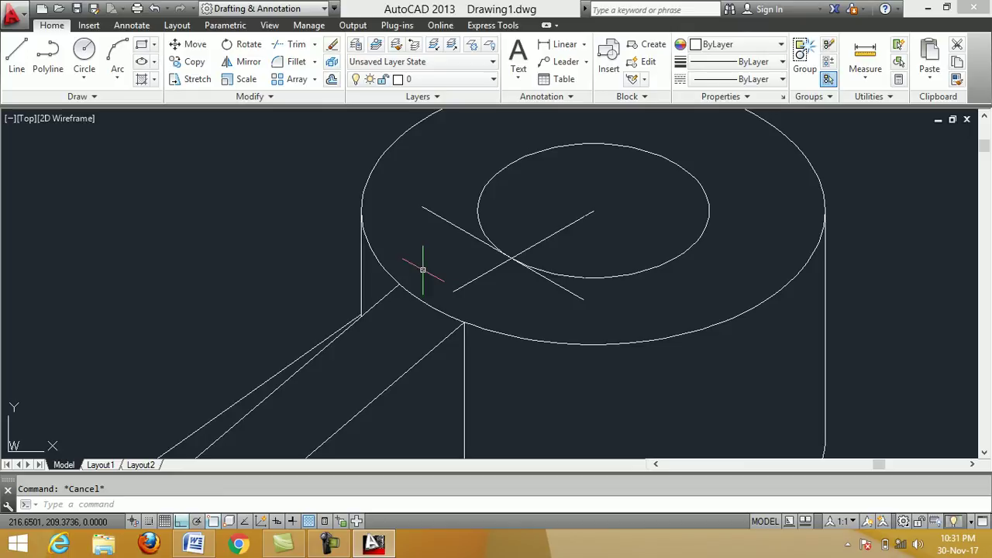
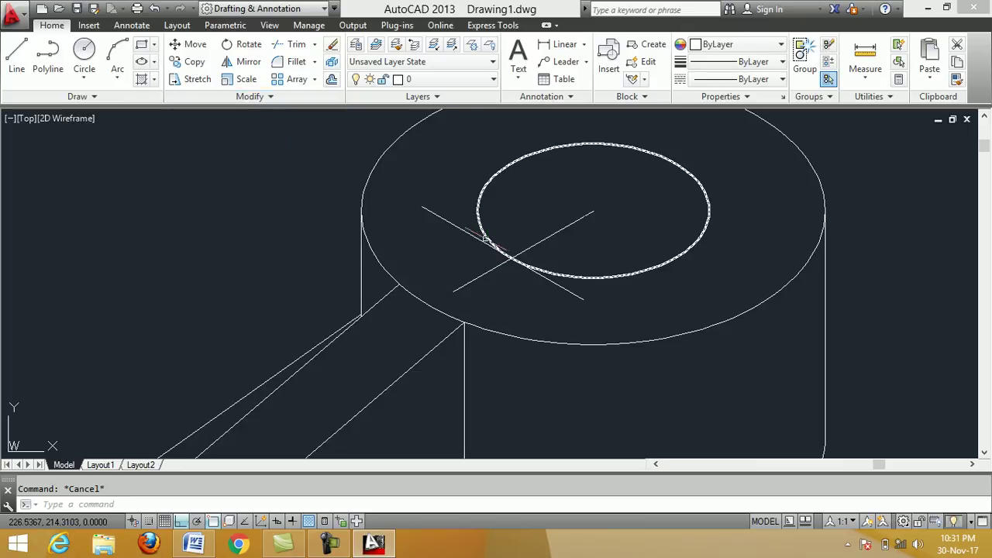
# Copy the diagonal line 5 units across the large boss top on the top isoplane
pyautogui.click(192, 62)
pyautogui.click(452, 223)
pyautogui.press('Return')
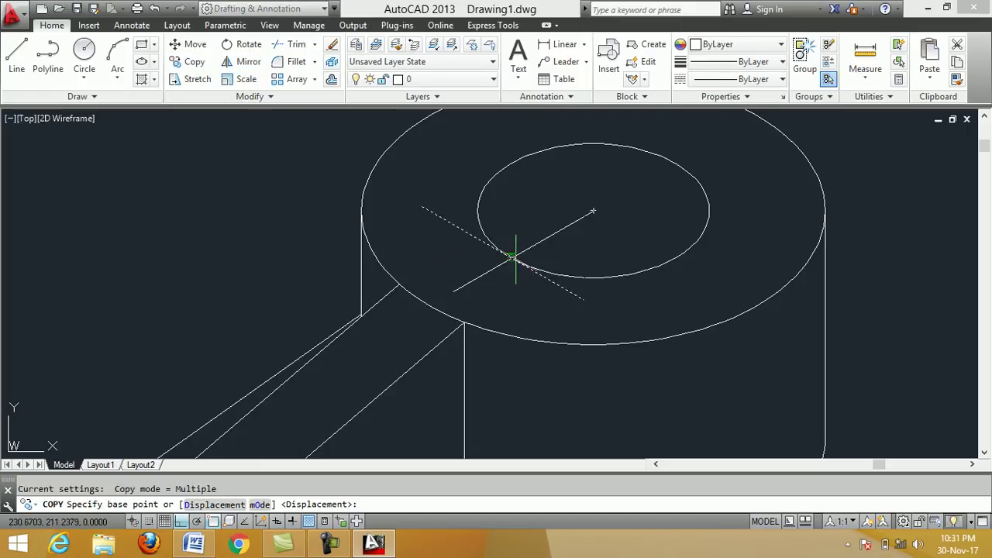
pyautogui.click(511, 256)
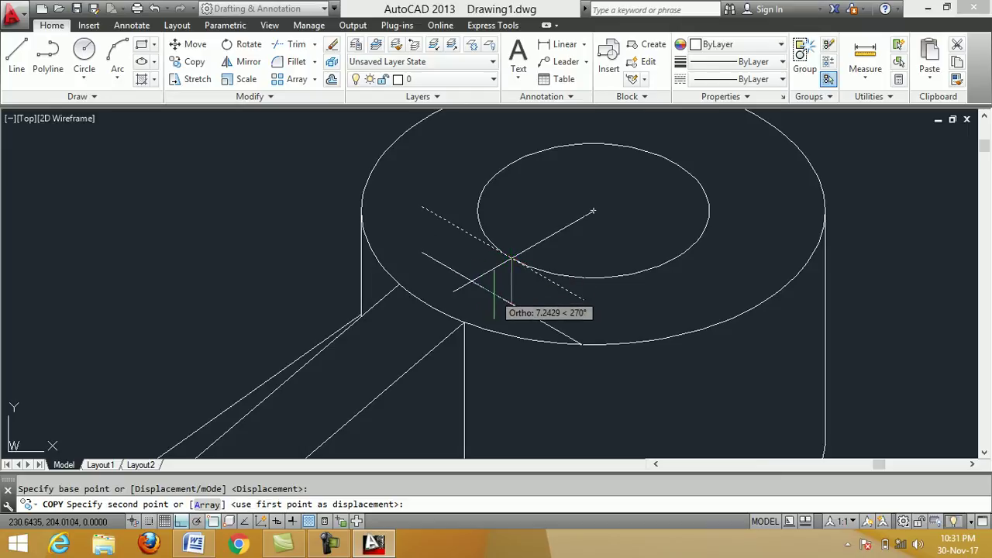
pyautogui.press('F5')
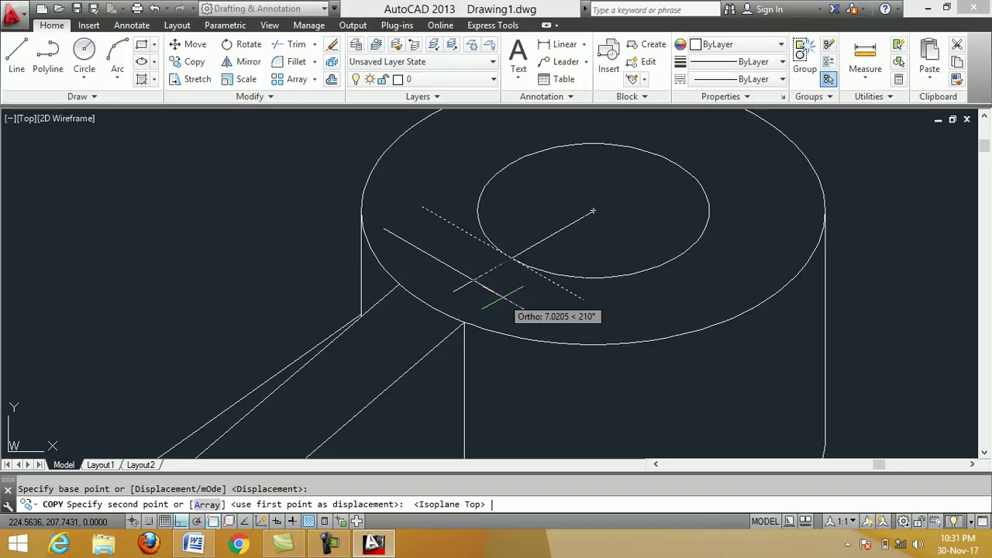
pyautogui.write('5')
pyautogui.press('Return')
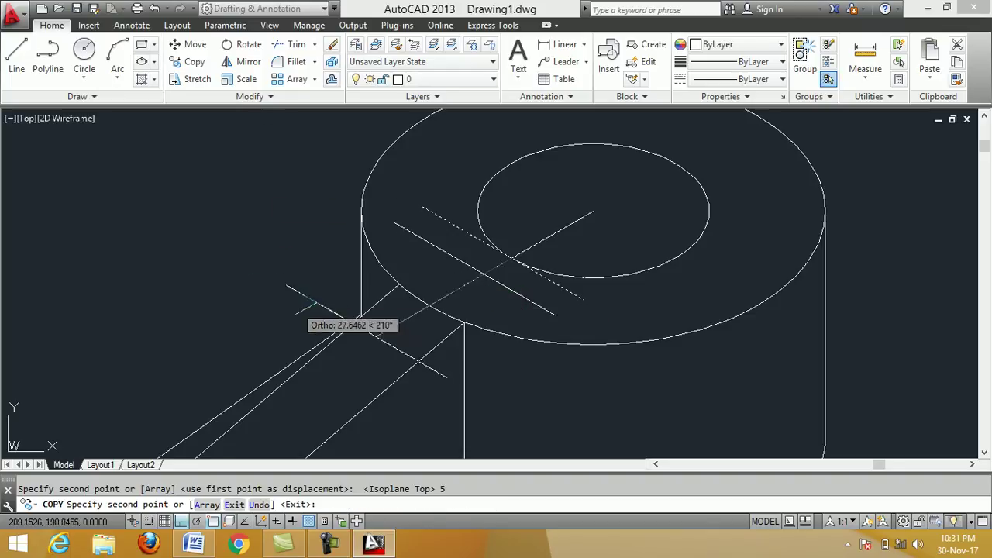
pyautogui.rightClick(523, 254)
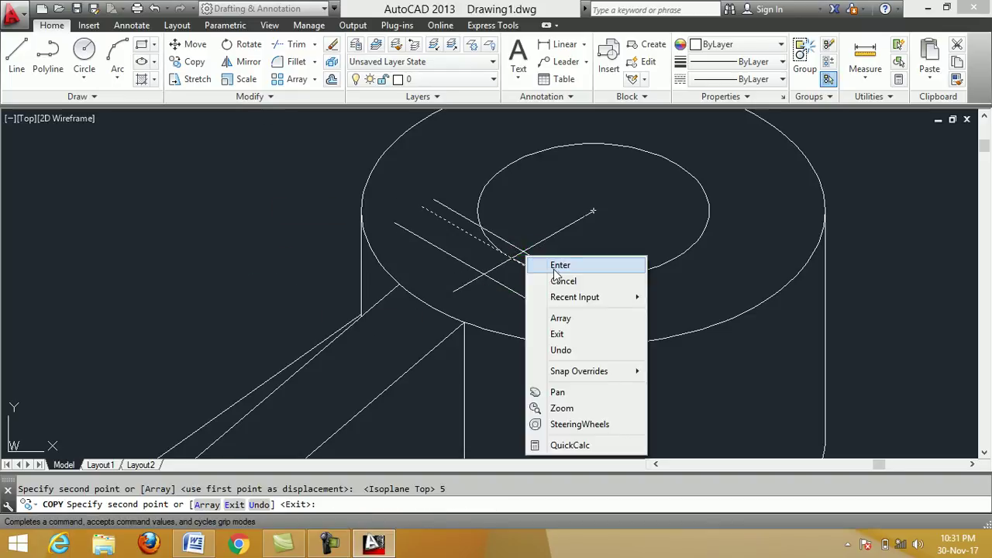
pyautogui.click(558, 266)
pyautogui.scroll(2, 517, 284)
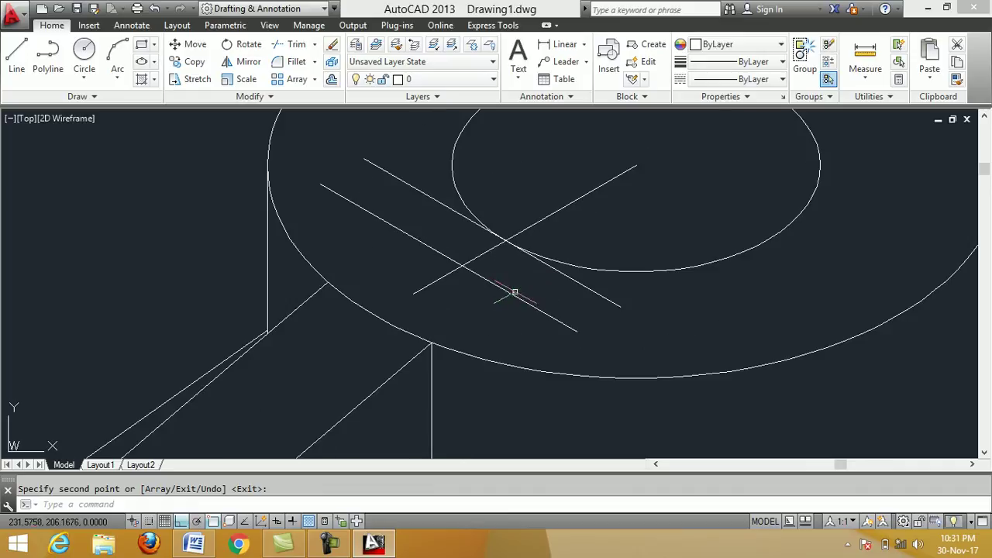
# Copy the line through the bore centre 4 units to each side
pyautogui.click(190, 64)
pyautogui.click(526, 227)
pyautogui.press('Return')
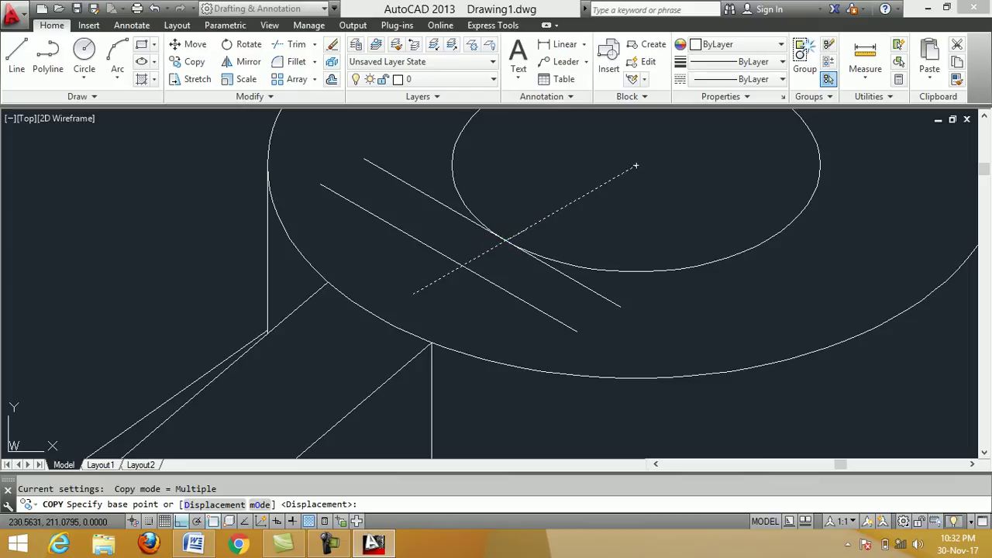
pyautogui.click(504, 241)
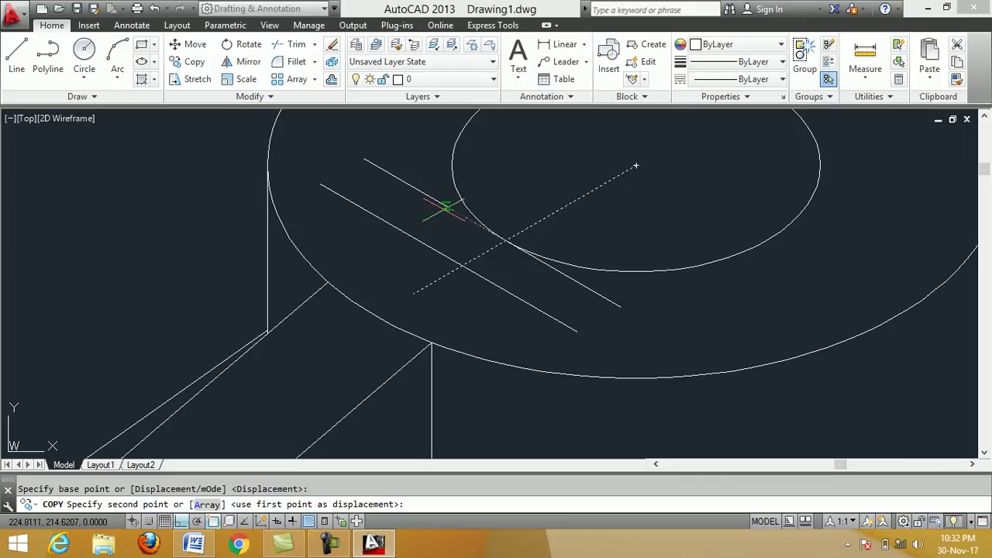
pyautogui.write('4')
pyautogui.press('Return')
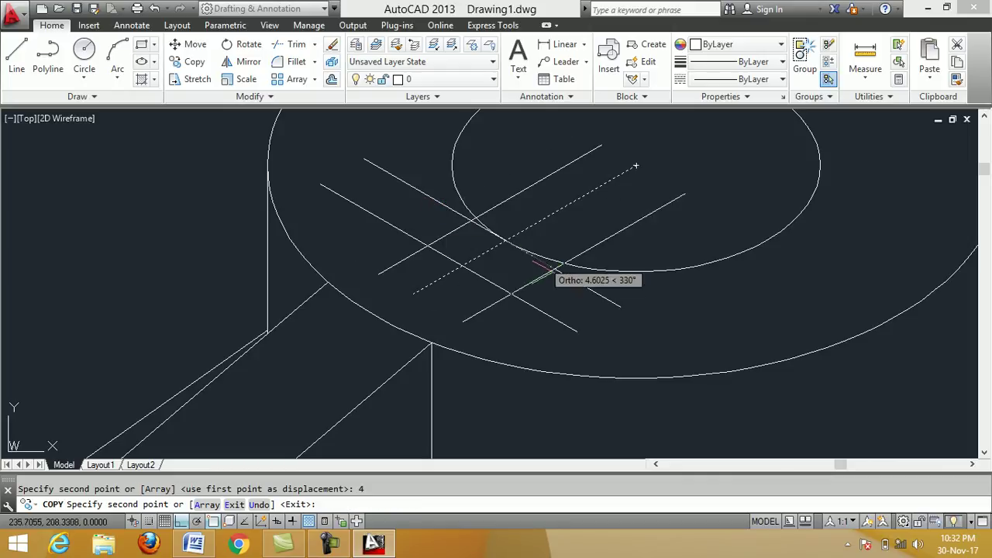
pyautogui.write('4')
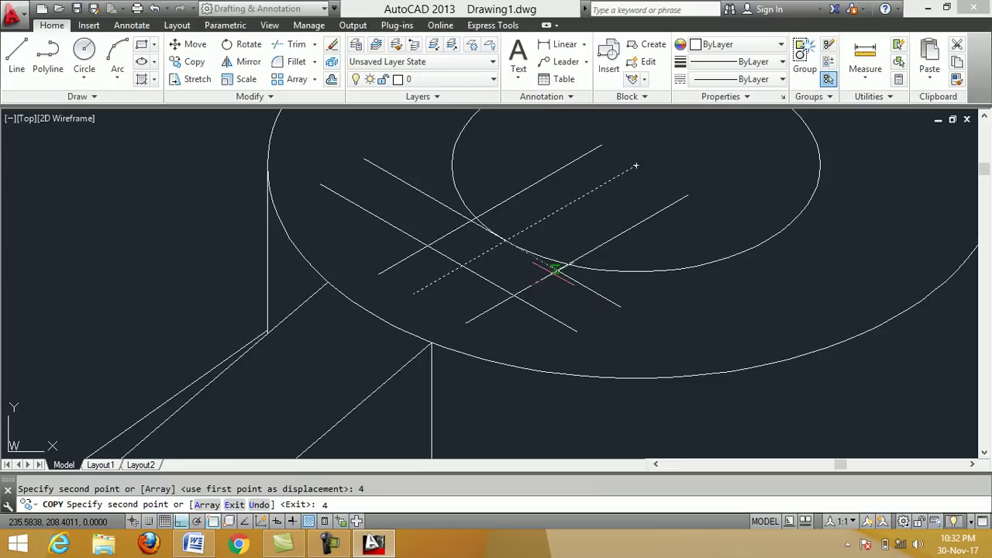
pyautogui.press('Return')
pyautogui.rightClick(588, 236)
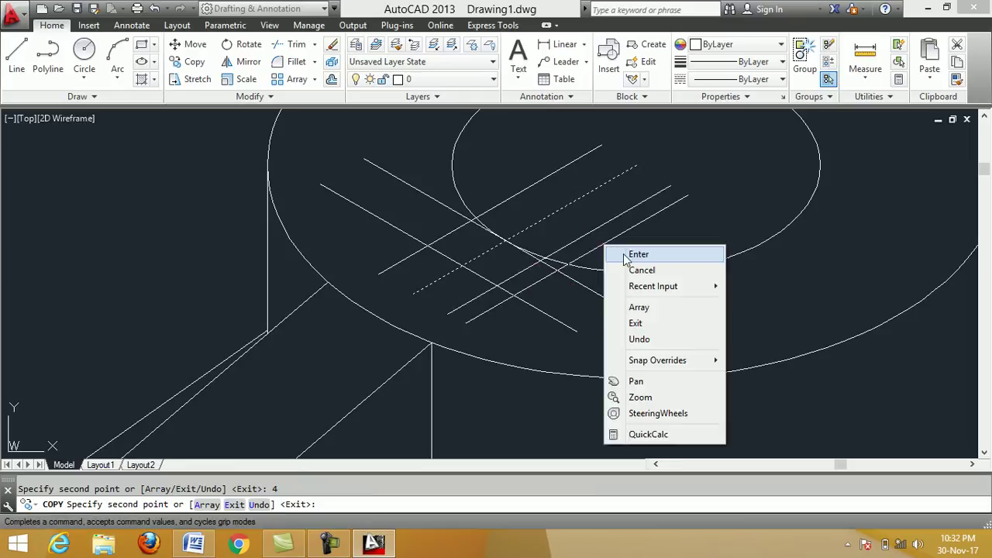
pyautogui.click(624, 254)
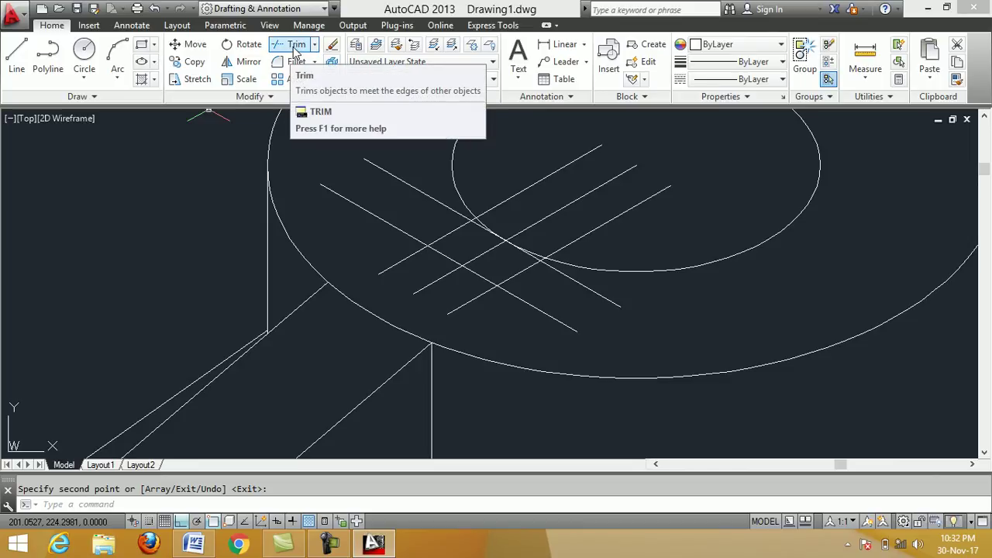
# Trim with the lines and ellipses as cutting edges, cutting the lower-left line ends
pyautogui.click(295, 51)
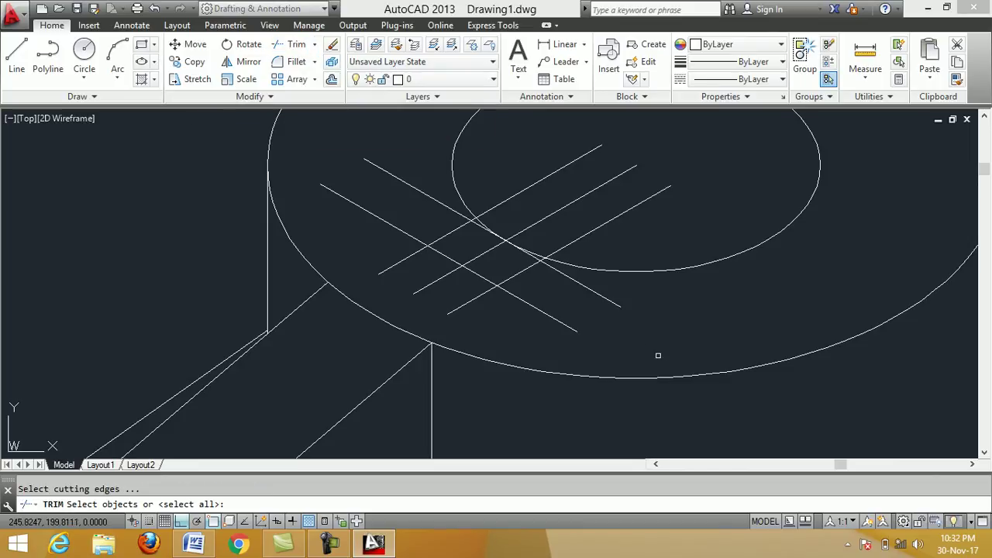
pyautogui.click(659, 356)
pyautogui.click(316, 131)
pyautogui.press('Return')
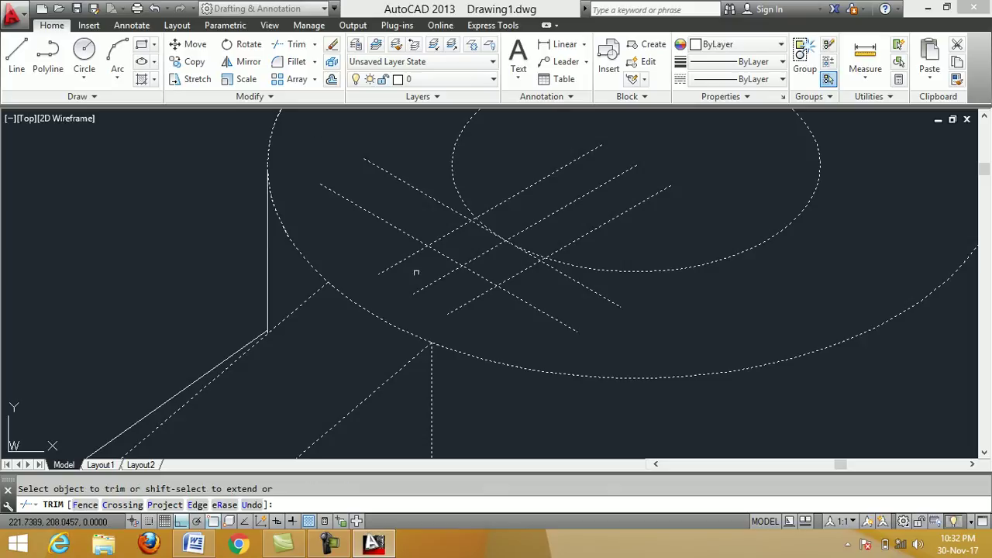
pyautogui.click(469, 328)
pyautogui.click(415, 283)
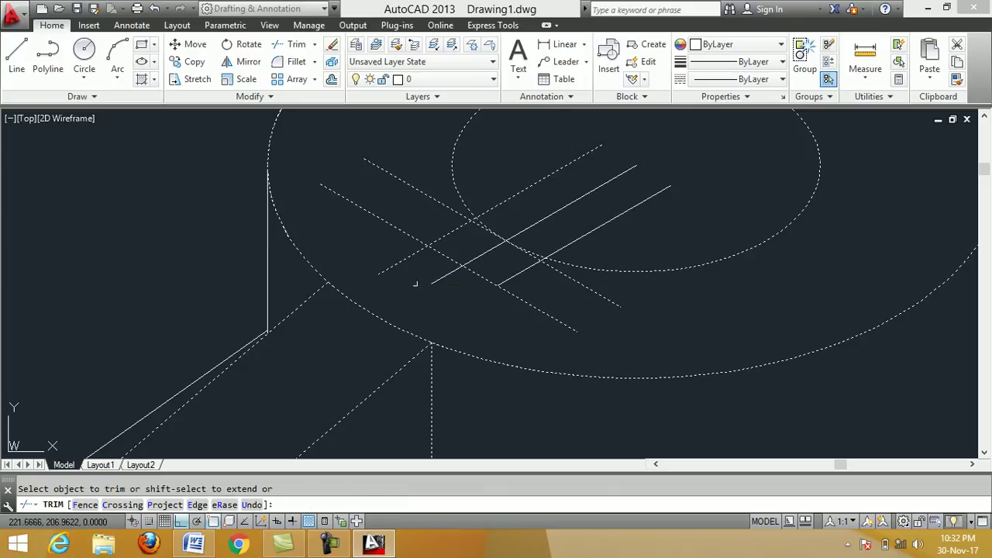
pyautogui.click(447, 291)
pyautogui.click(429, 272)
pyautogui.click(424, 283)
pyautogui.click(379, 258)
# Trim the upper-left line ends, the short leftover stub and the upper-right parallel-line ends
pyautogui.click(422, 178)
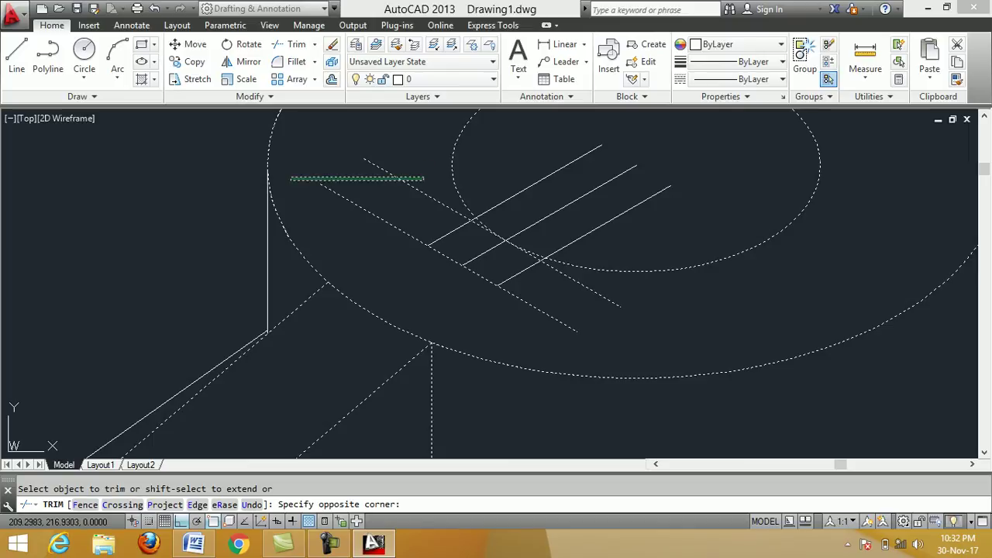
pyautogui.click(325, 223)
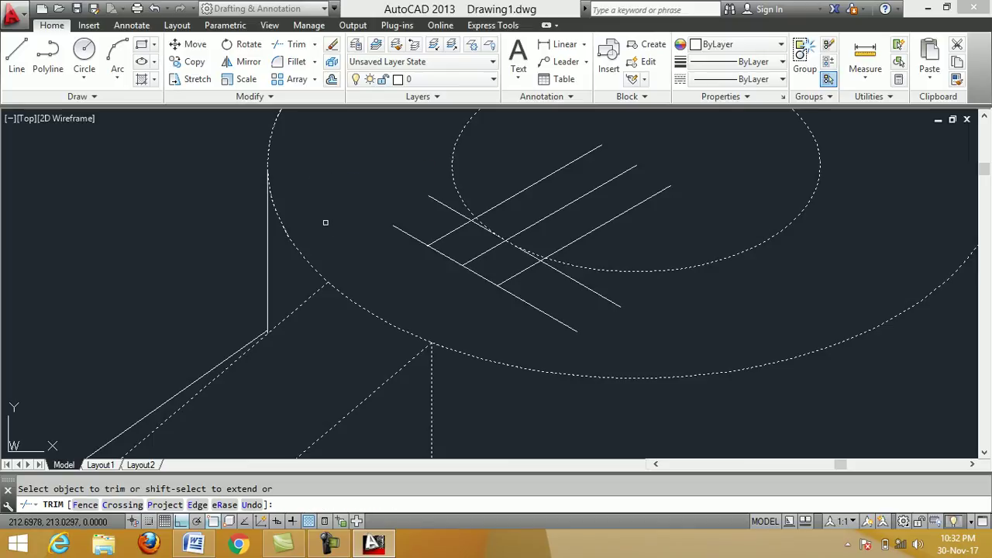
pyautogui.click(451, 210)
pyautogui.click(405, 237)
pyautogui.click(409, 227)
pyautogui.click(612, 239)
pyautogui.click(533, 163)
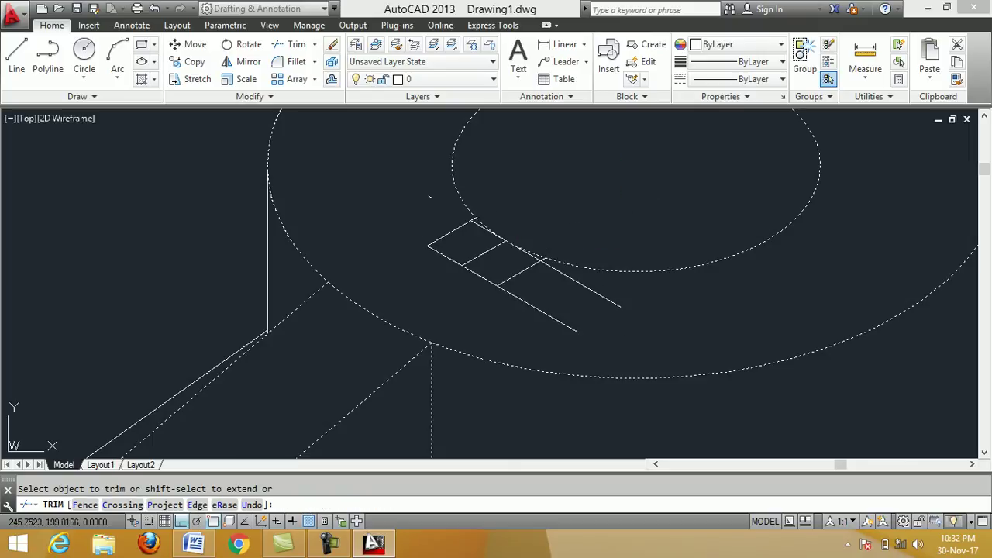
# Trim the lower-right parallel-line ends and the bore arc pieces along the notch
pyautogui.click(657, 365)
pyautogui.click(533, 297)
pyautogui.scroll(2, 508, 266)
pyautogui.scroll(2, 508, 266)
pyautogui.click(578, 238)
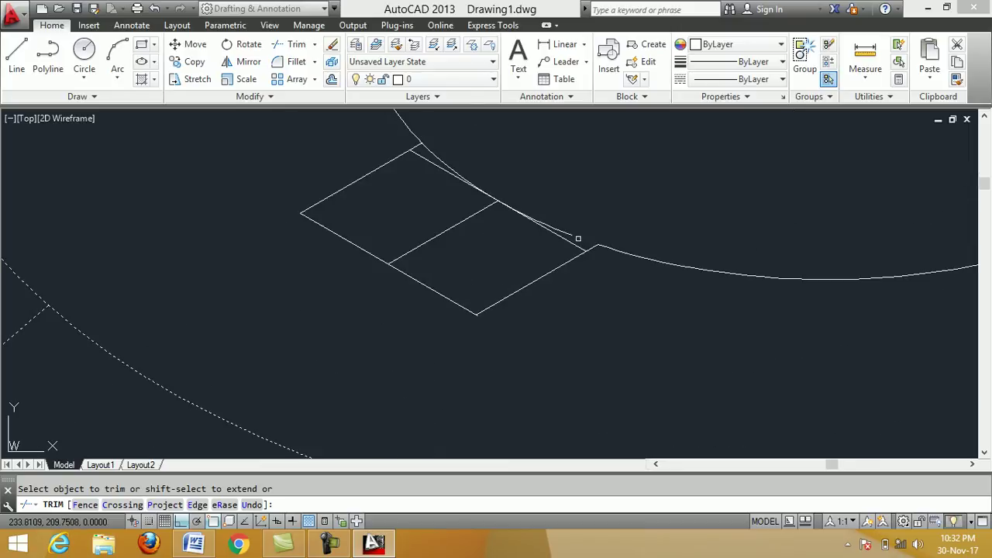
pyautogui.click(442, 160)
pyautogui.rightClick(555, 195)
pyautogui.click(573, 200)
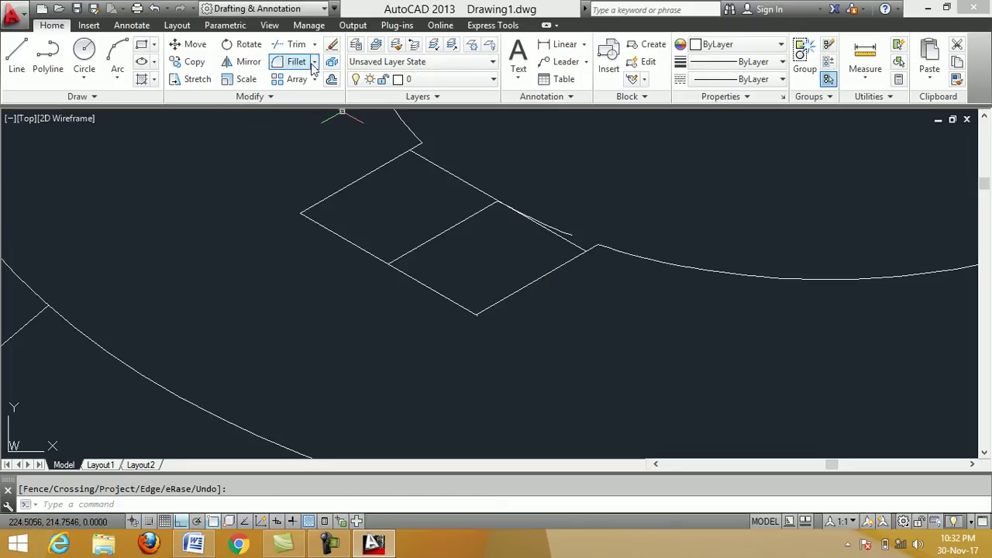
# Erase the notch's inner construction lines, then switch to the right isoplane
pyautogui.click(331, 45)
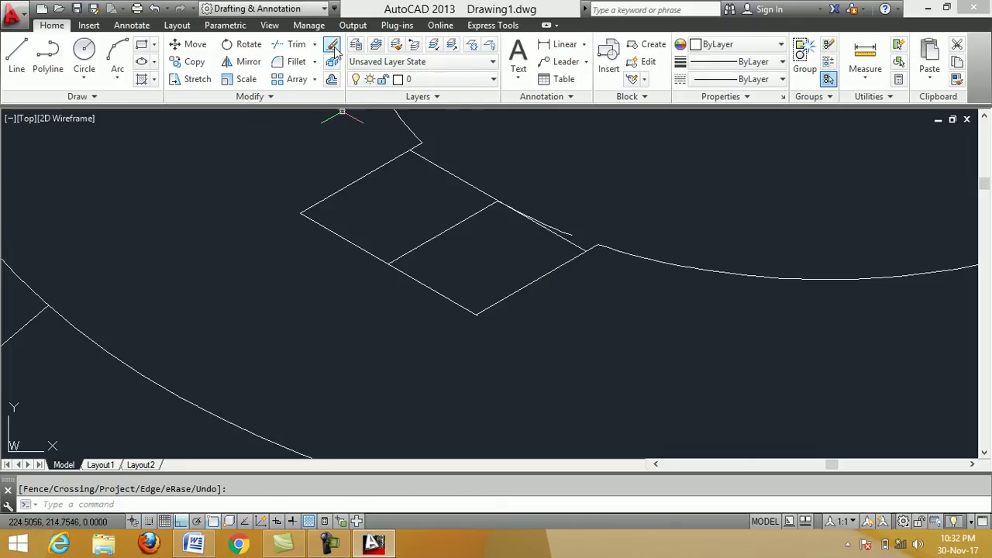
pyautogui.click(525, 244)
pyautogui.click(463, 163)
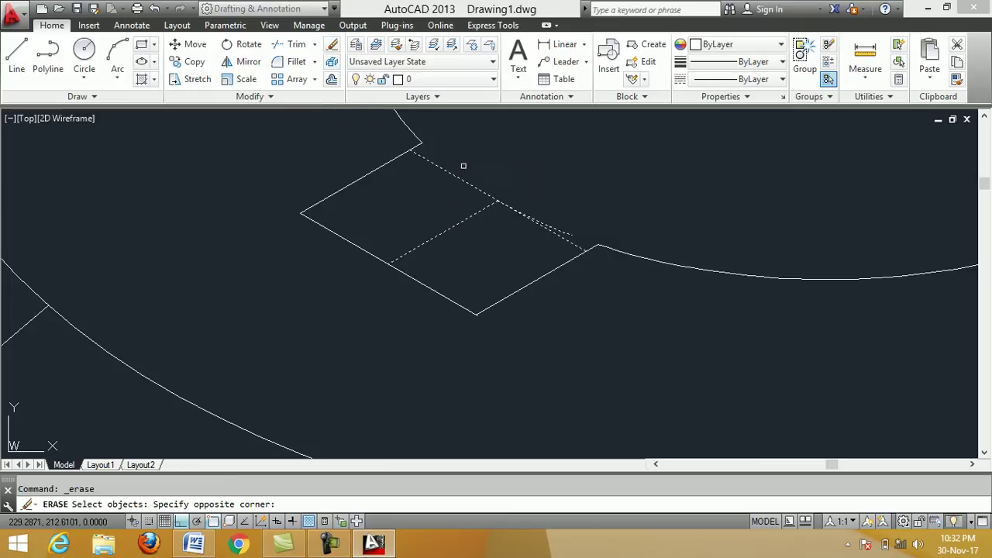
pyautogui.press('Return')
pyautogui.scroll(-6, 480, 207)
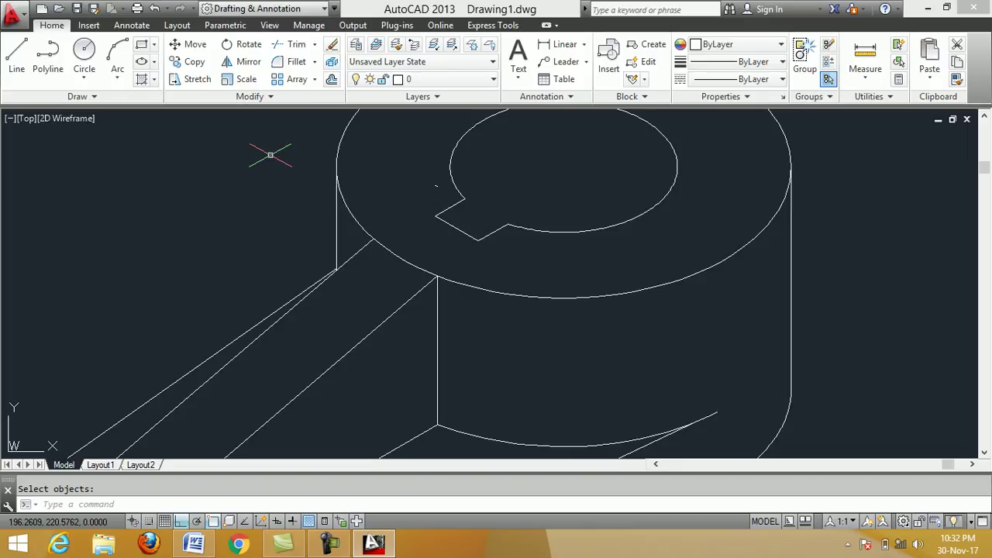
pyautogui.press('F5')
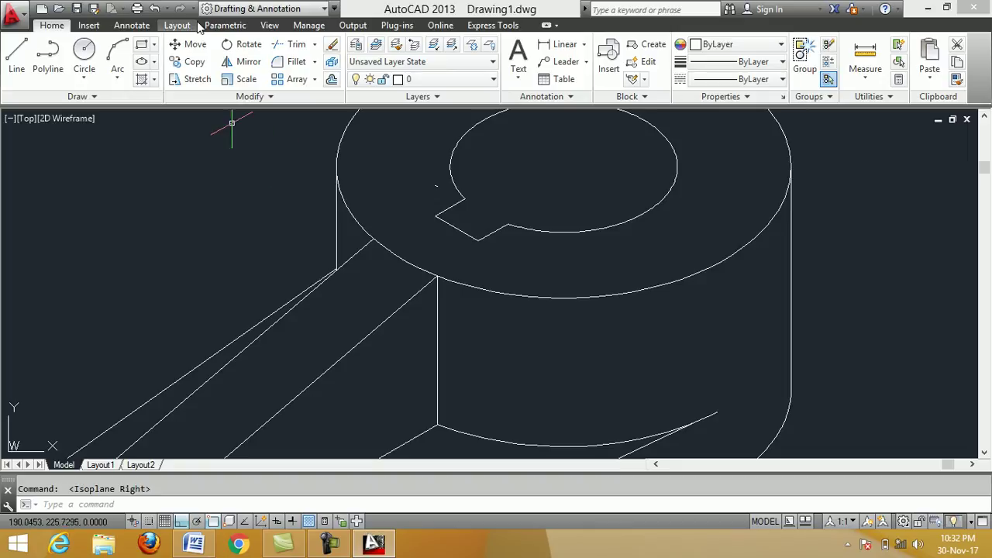
# Draw a vertical line straight down from the keyway notch corner
pyautogui.click(17, 56)
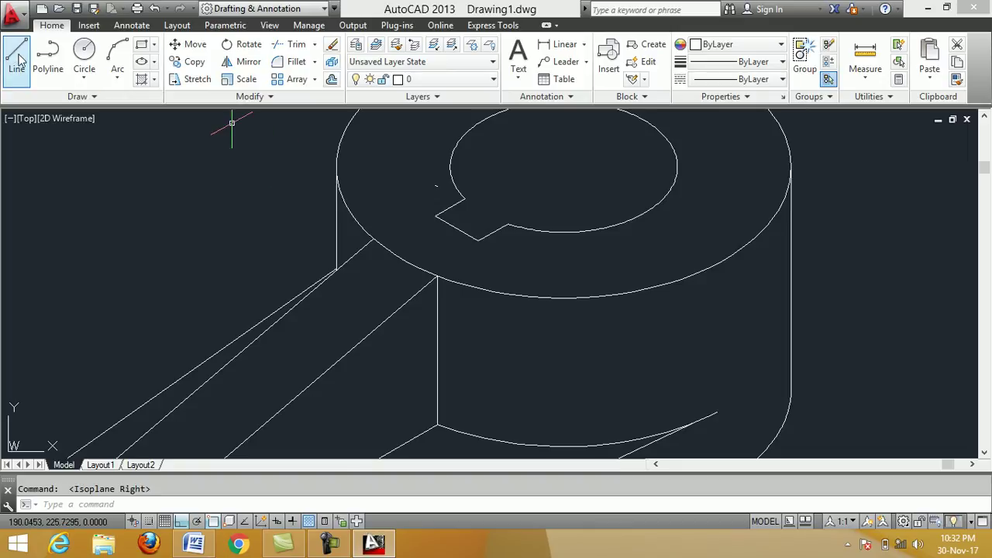
pyautogui.click(465, 199)
pyautogui.scroll(2, 465, 267)
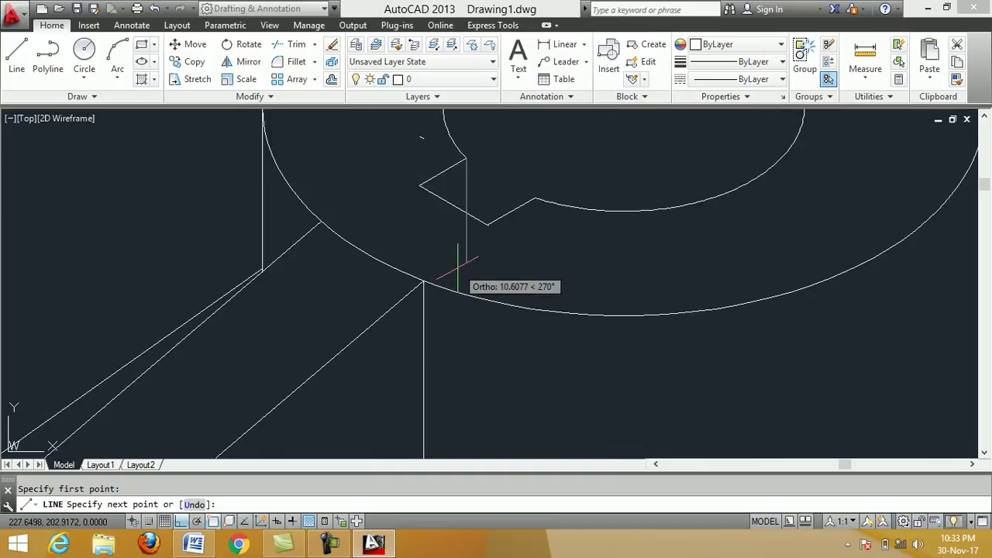
pyautogui.click(466, 254)
pyautogui.rightClick(525, 279)
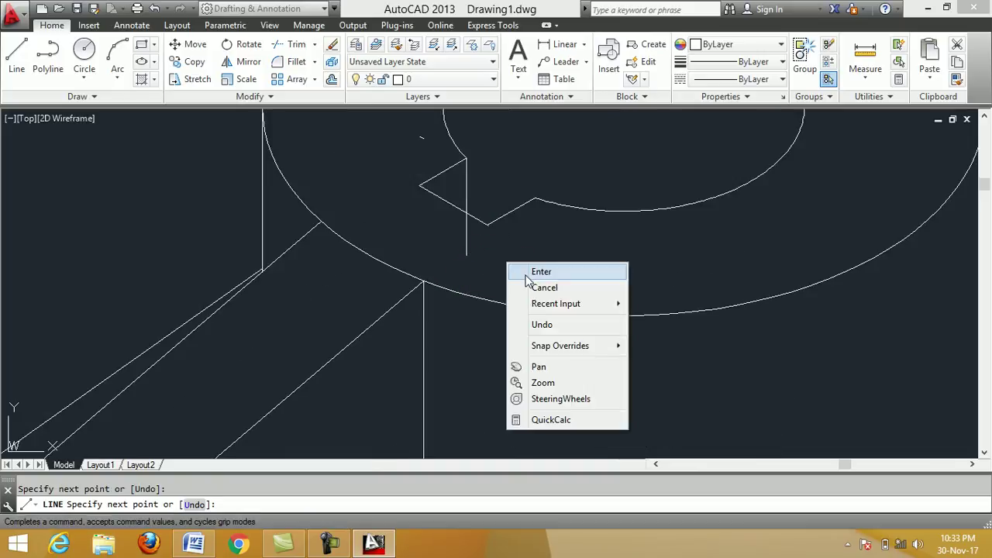
pyautogui.click(527, 273)
# Trim the vertical line back at the notch's slanted edge
pyautogui.click(294, 44)
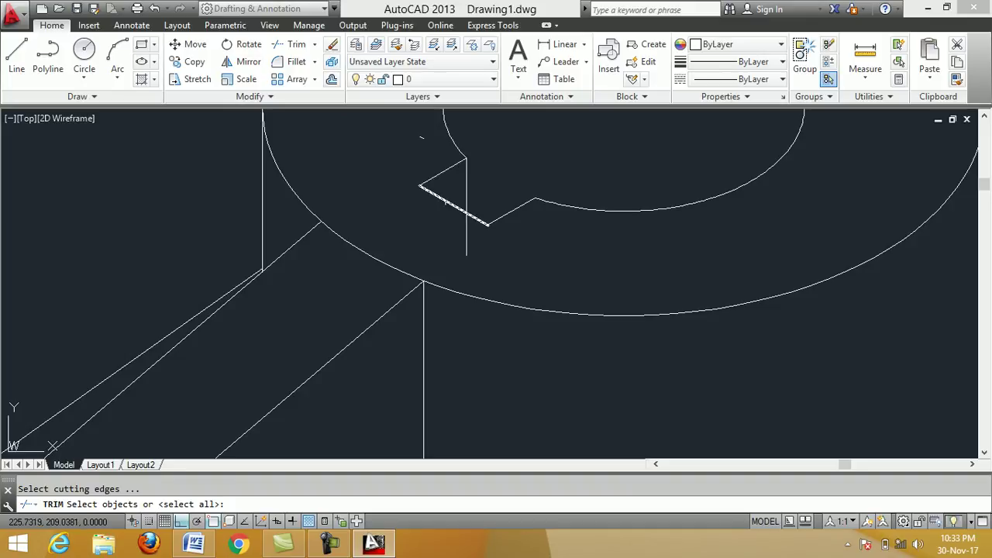
pyautogui.click(446, 203)
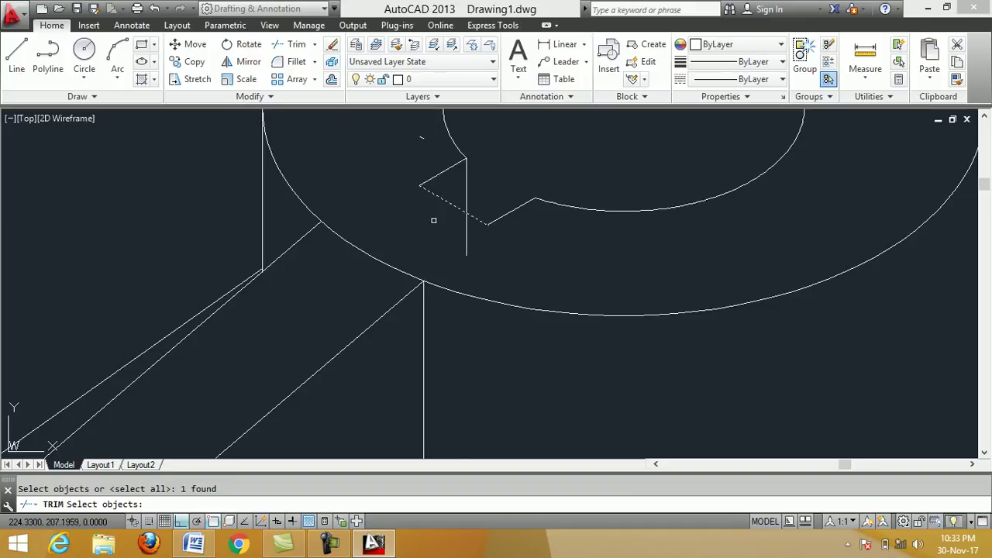
pyautogui.press('Return')
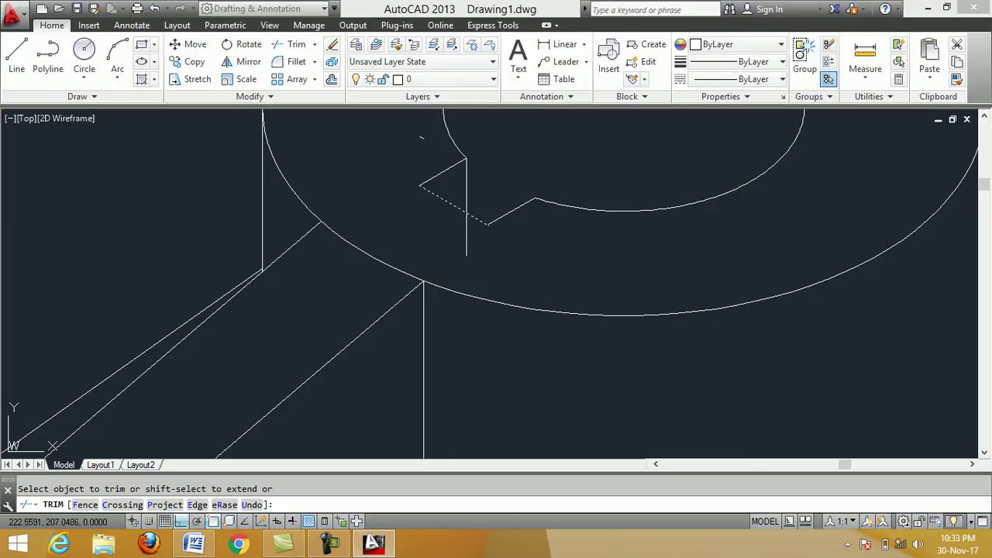
pyautogui.click(467, 231)
pyautogui.rightClick(462, 230)
pyautogui.click(480, 239)
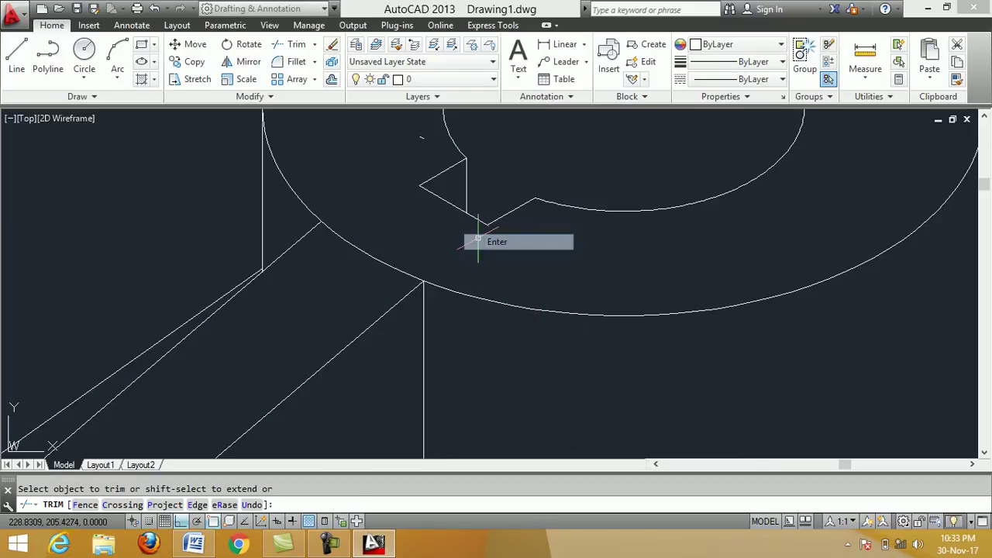
pyautogui.scroll(-4, 488, 255)
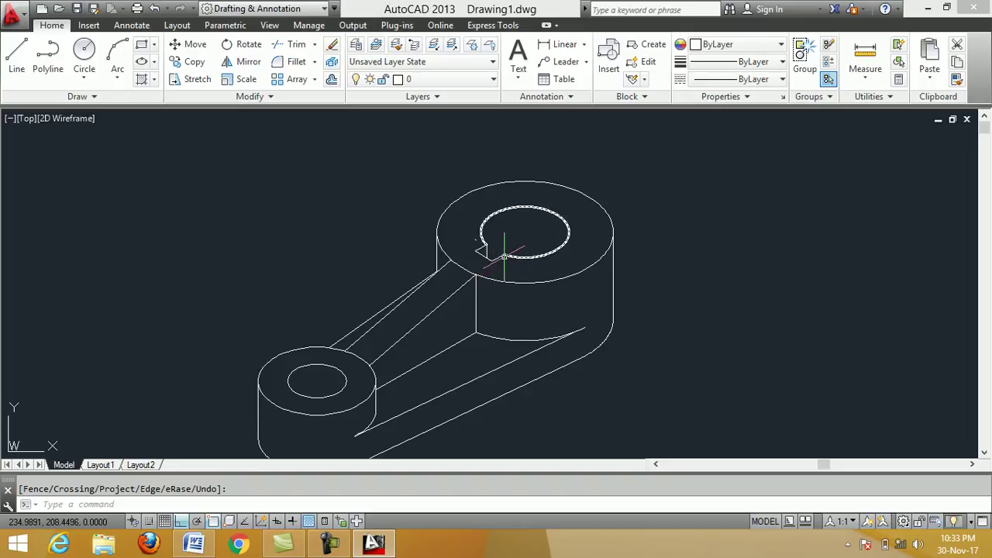
pyautogui.scroll(-2, 490, 275)
pyautogui.scroll(2, 488, 287)
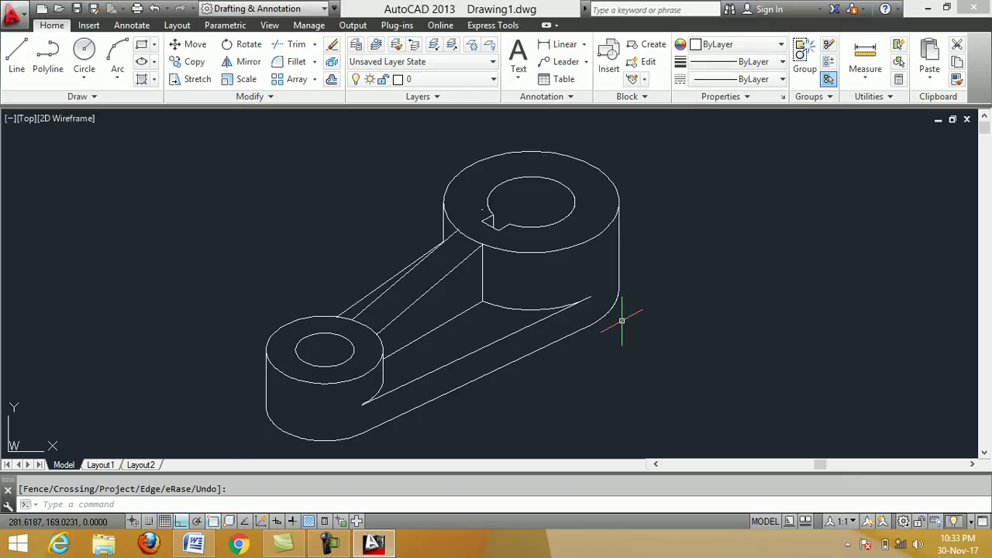
pyautogui.click(330, 546)
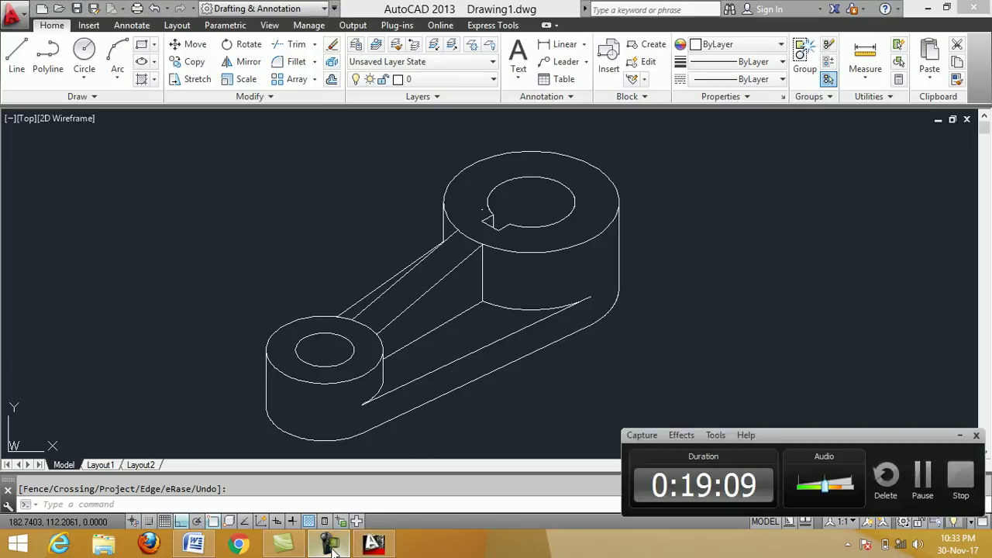